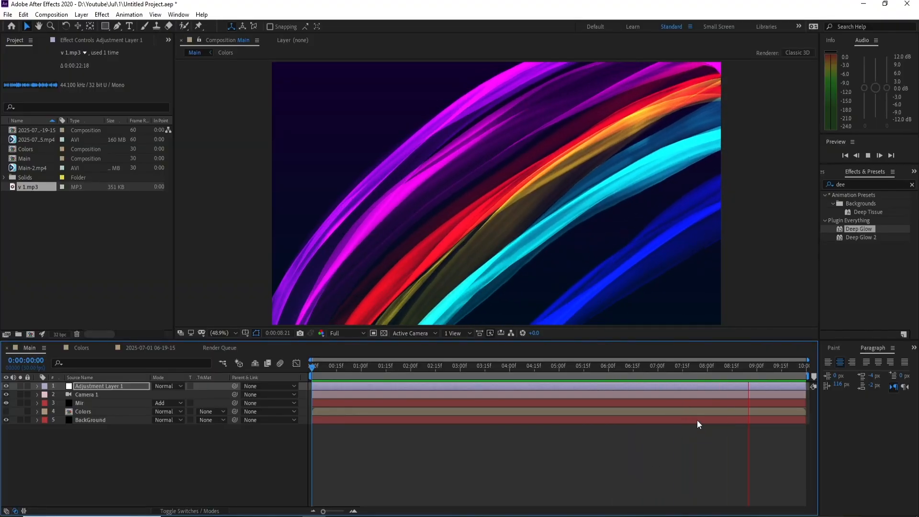
# - Stop the preview and scrub through the finished colored light streak animation in the Main composition
pyautogui.press('space')
pyautogui.moveTo(696, 377); pyautogui.dragTo(706, 413)
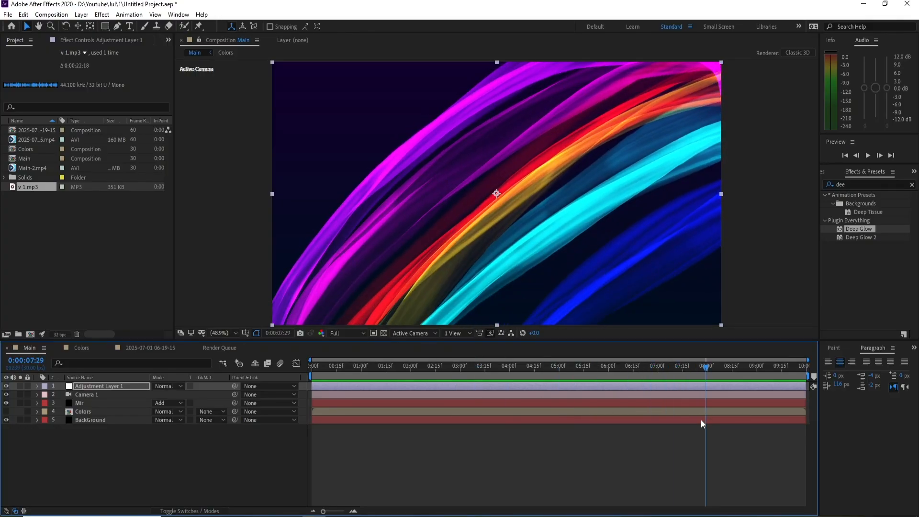
pyautogui.moveTo(464, 374); pyautogui.dragTo(332, 376)
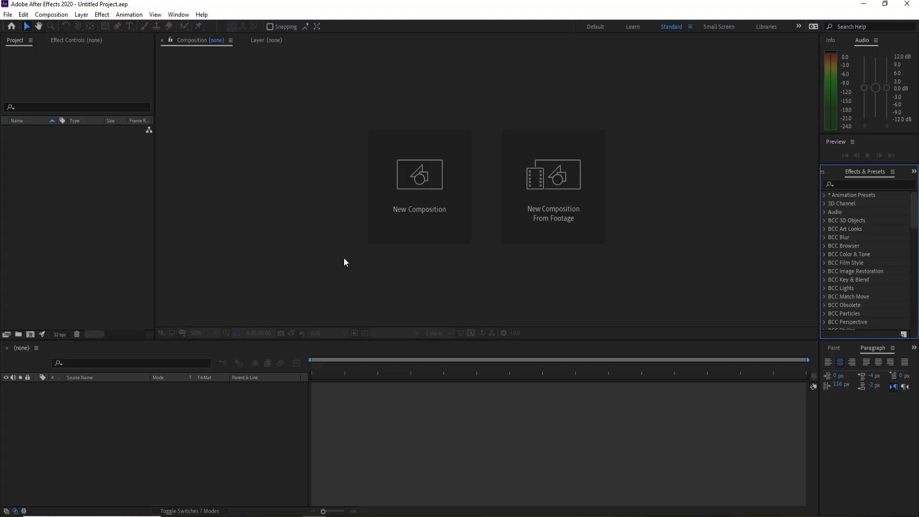
# - Create a 1920 x 1080 composition named Main at 30 fps with a 10-second duration
pyautogui.click(420, 177)
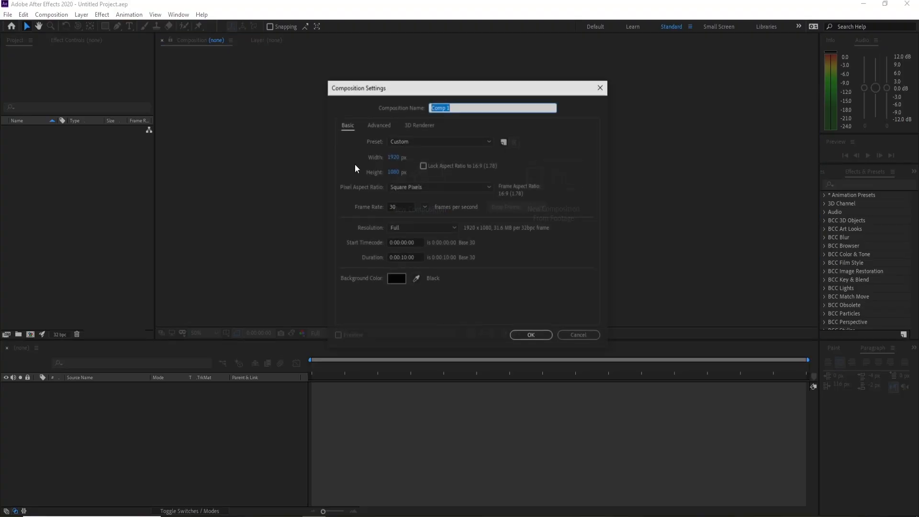
pyautogui.moveTo(386, 88); pyautogui.dragTo(377, 101)
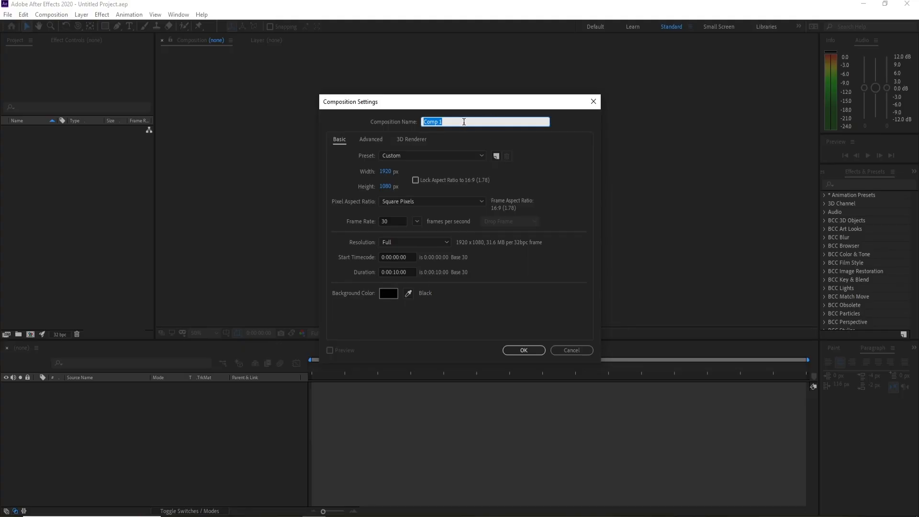
pyautogui.write('Main')
pyautogui.press('Return')
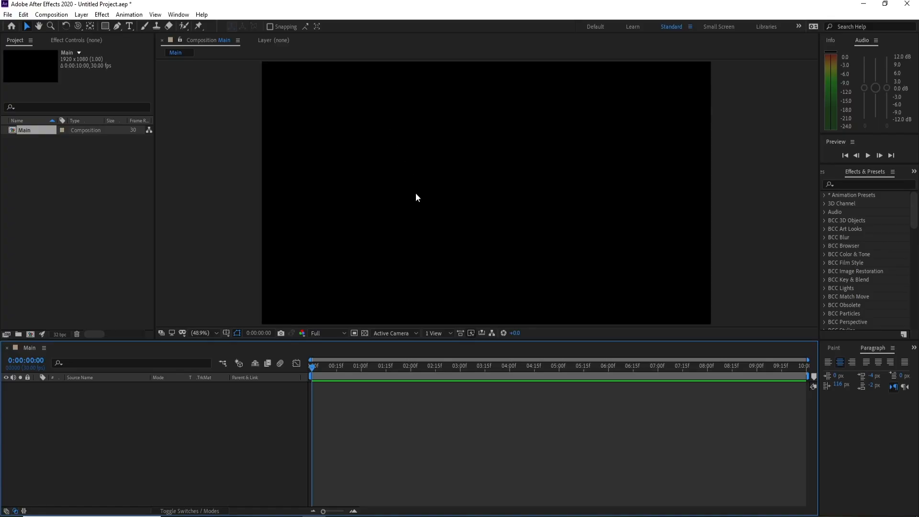
# - Set up the Rectangle tool with a solid color fill and no stroke
pyautogui.click(105, 26)
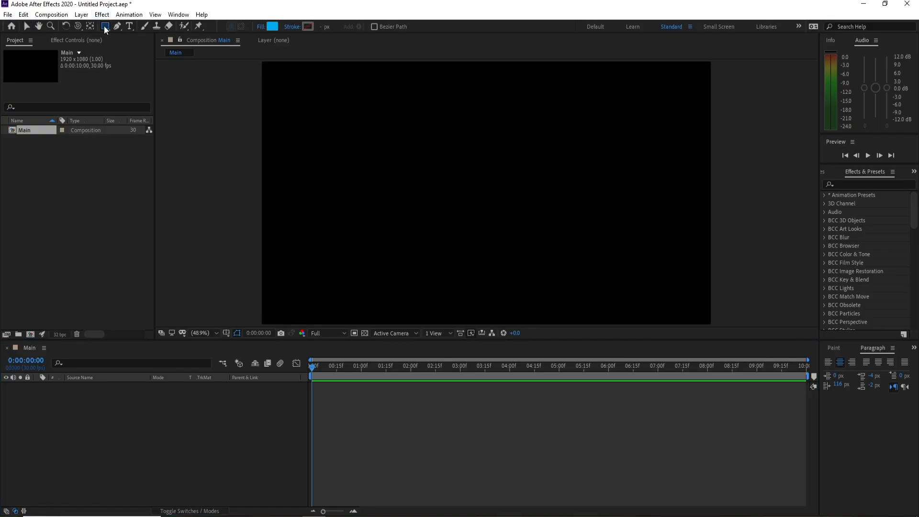
pyautogui.click(260, 26)
pyautogui.moveTo(248, 155); pyautogui.dragTo(230, 139)
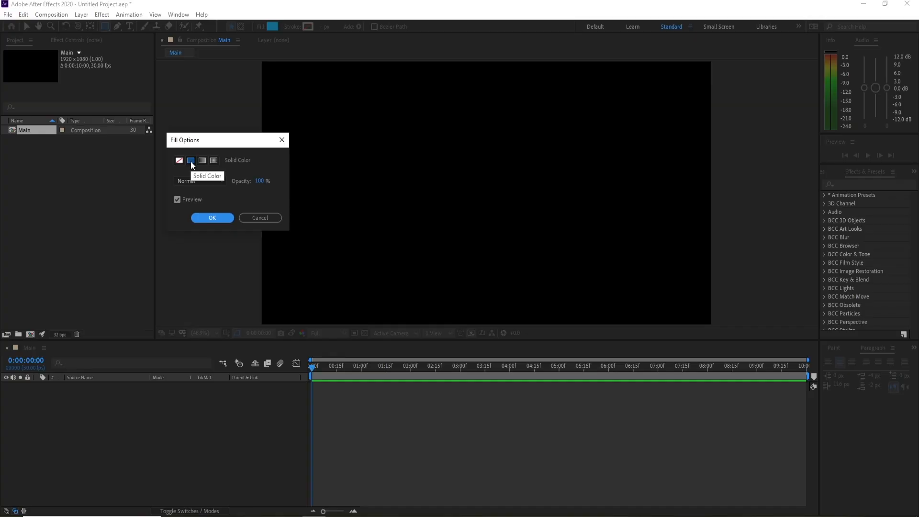
pyautogui.click(207, 218)
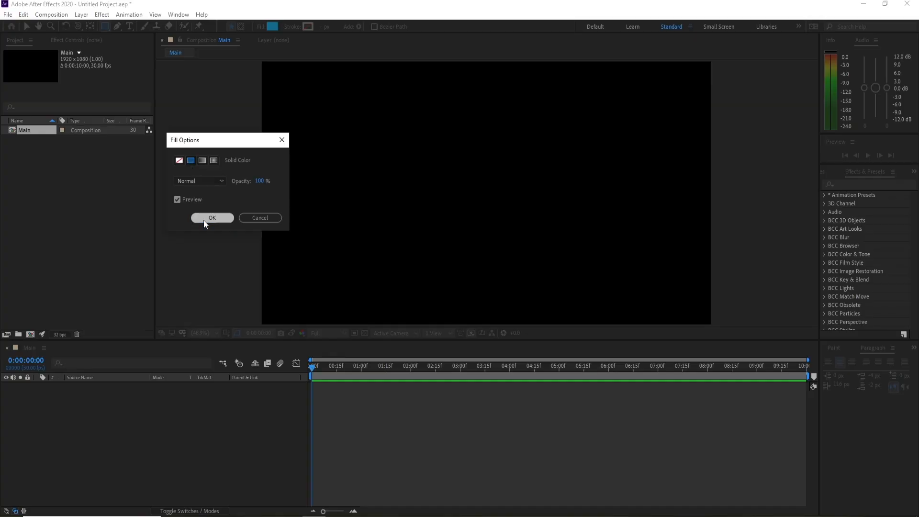
pyautogui.click(293, 27)
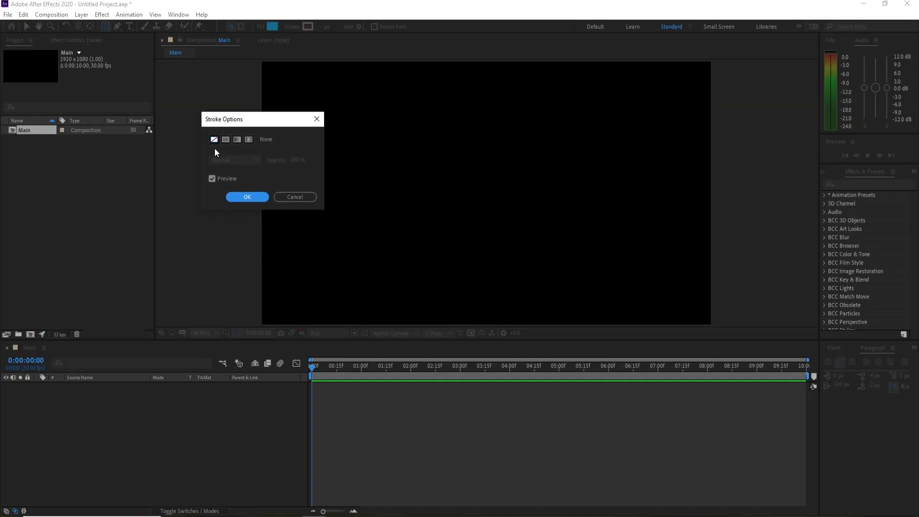
pyautogui.click(242, 201)
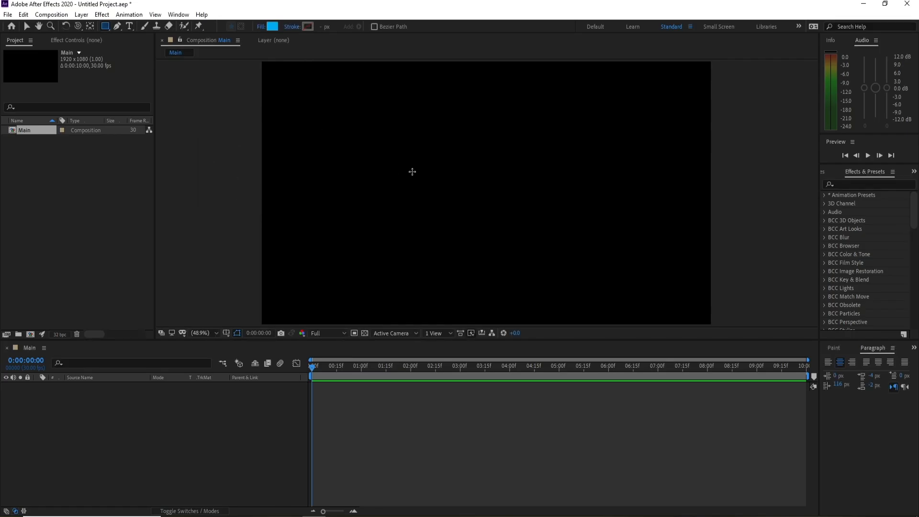
# - Draw a full-width horizontal bar along the upper edge of the composition and center its anchor point on it
pyautogui.scroll(-2, 412, 172)
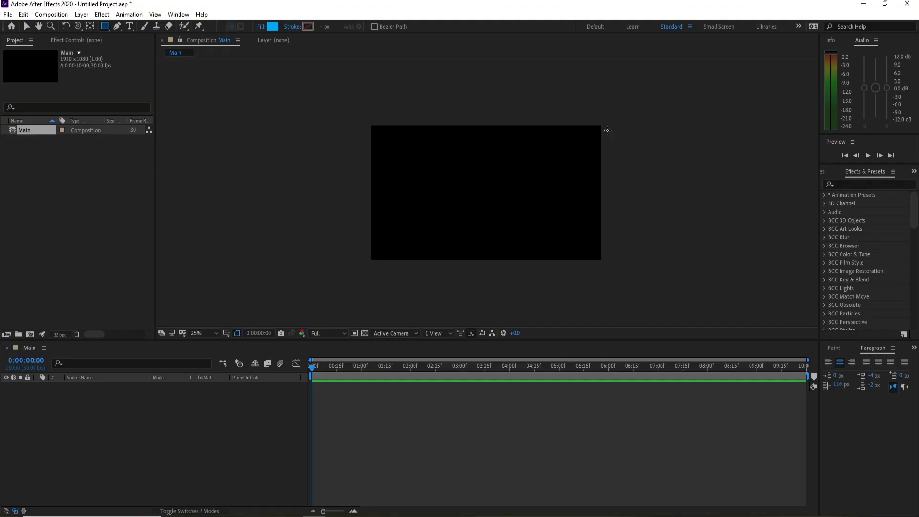
pyautogui.moveTo(602, 126); pyautogui.dragTo(371, 156)
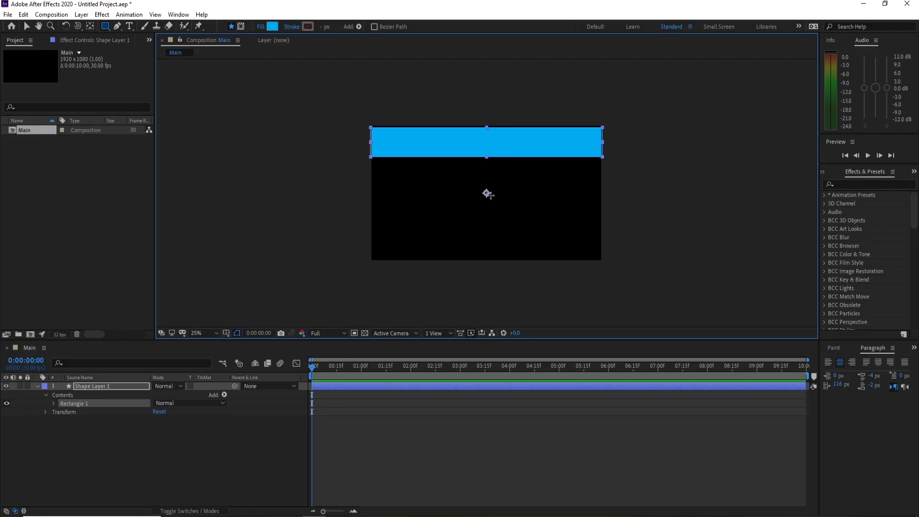
pyautogui.doubleClick(93, 26)
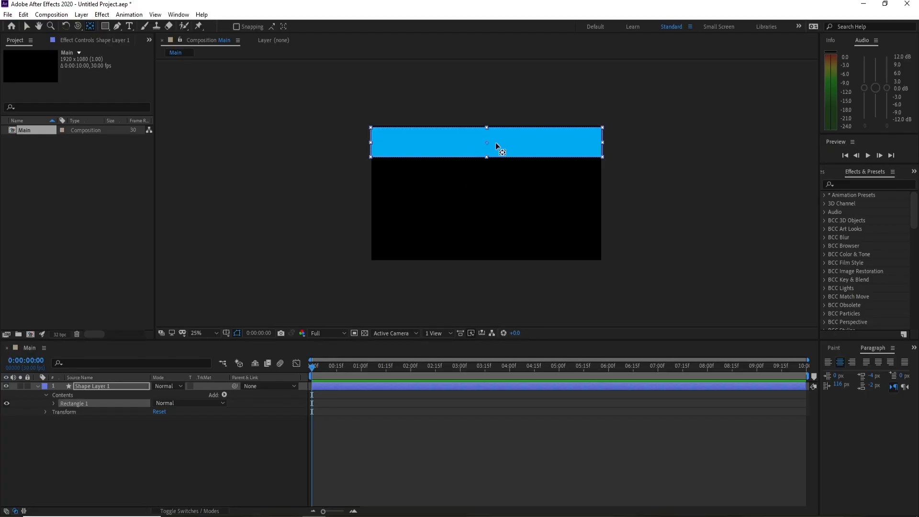
# - Change the fill color of the bar on Shape Layer 1 to purple 9D06CE
pyautogui.click(91, 386)
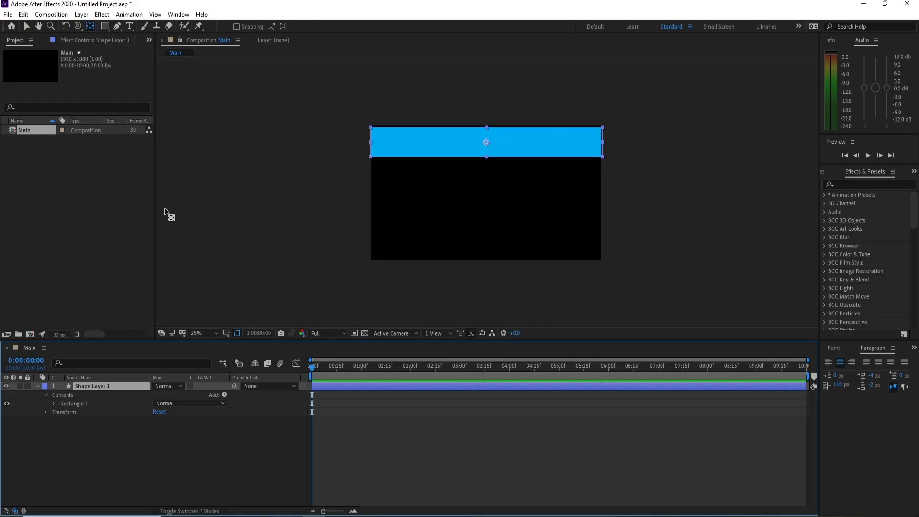
pyautogui.click(105, 26)
pyautogui.click(277, 27)
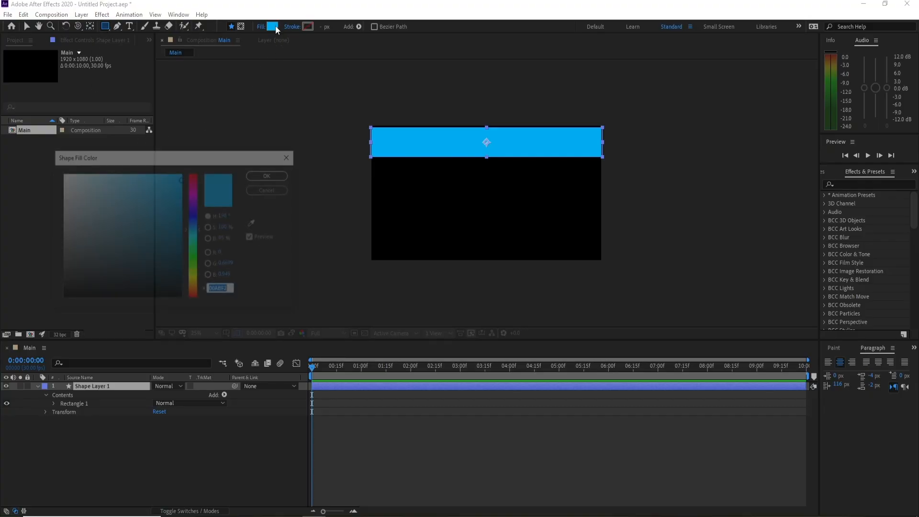
pyautogui.moveTo(196, 195); pyautogui.dragTo(194, 200)
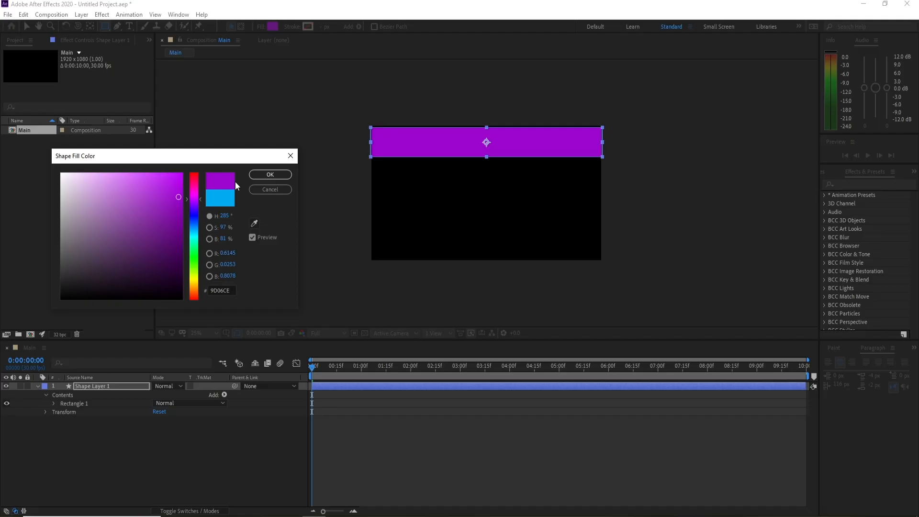
pyautogui.click(270, 175)
pyautogui.press('.')
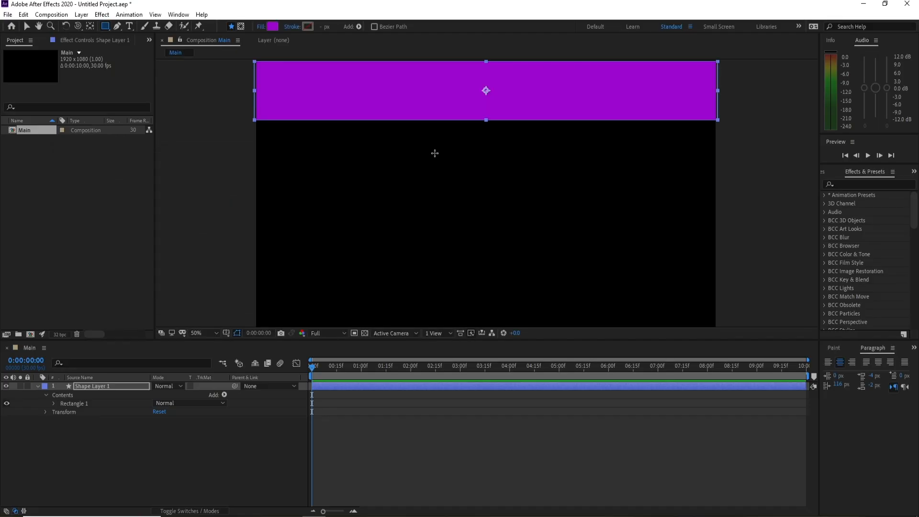
# - Duplicate the purple bar's layer and move the copy down to a Y position of 383
pyautogui.click(88, 387)
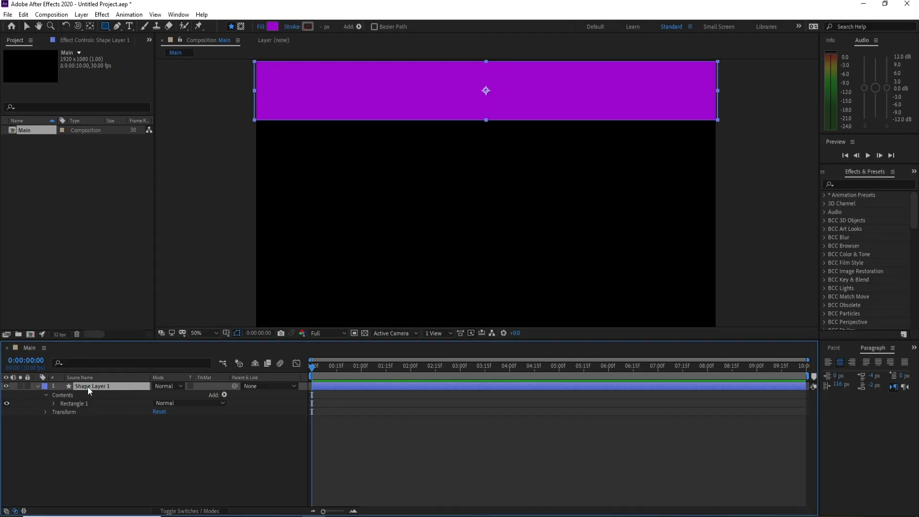
pyautogui.hotkey('ctrl', 'd')
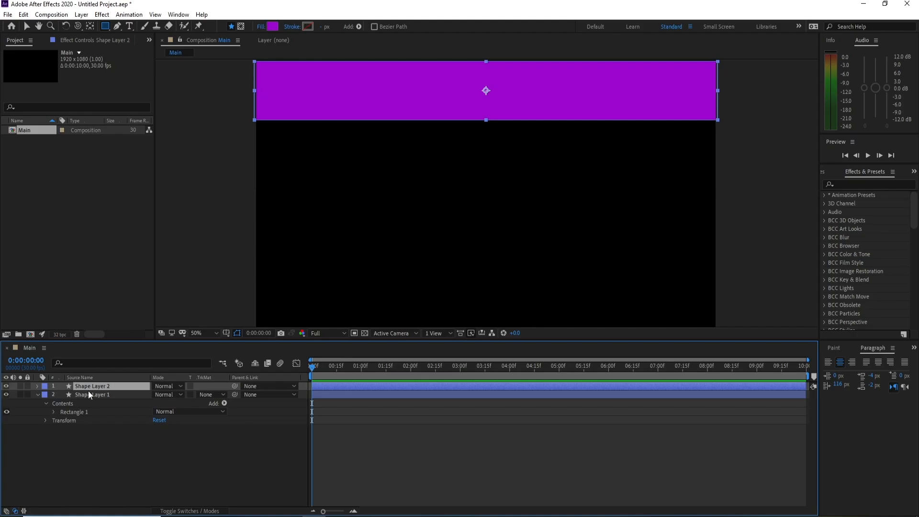
pyautogui.press('p')
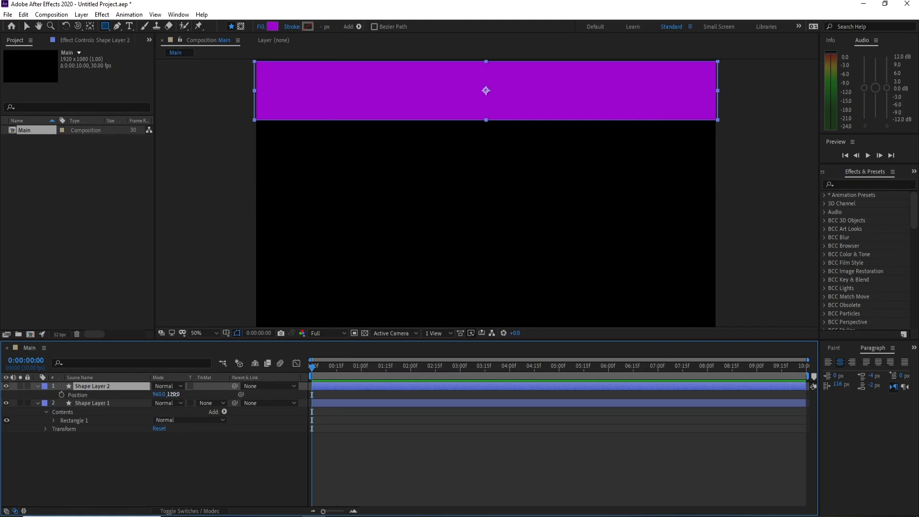
pyautogui.moveTo(173, 394); pyautogui.dragTo(261, 394)
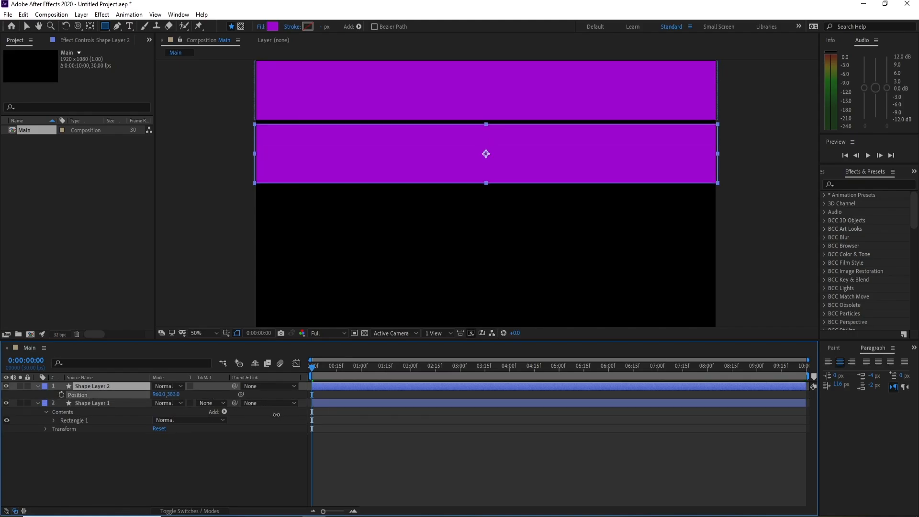
# - Change the second bar's fill to magenta-pink and reduce the bar's height to a narrower strip
pyautogui.click(271, 27)
pyautogui.click(193, 194)
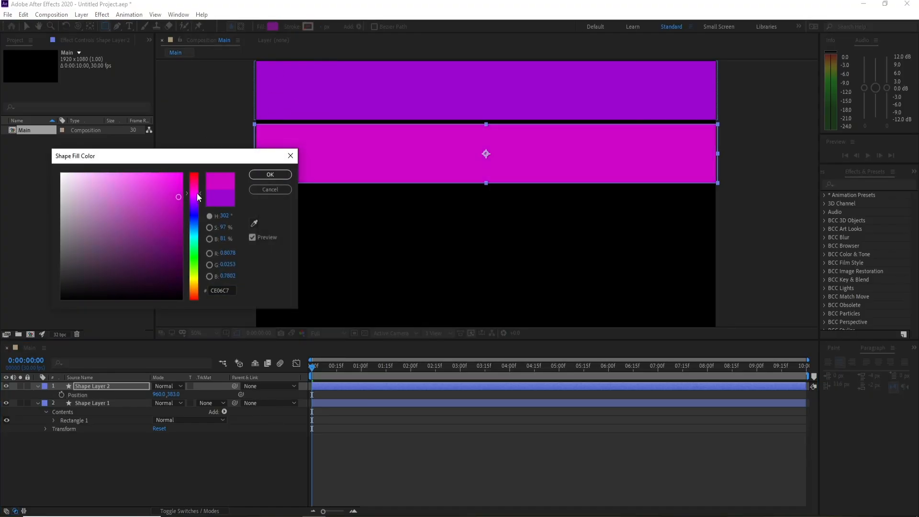
pyautogui.click(194, 196)
pyautogui.click(269, 175)
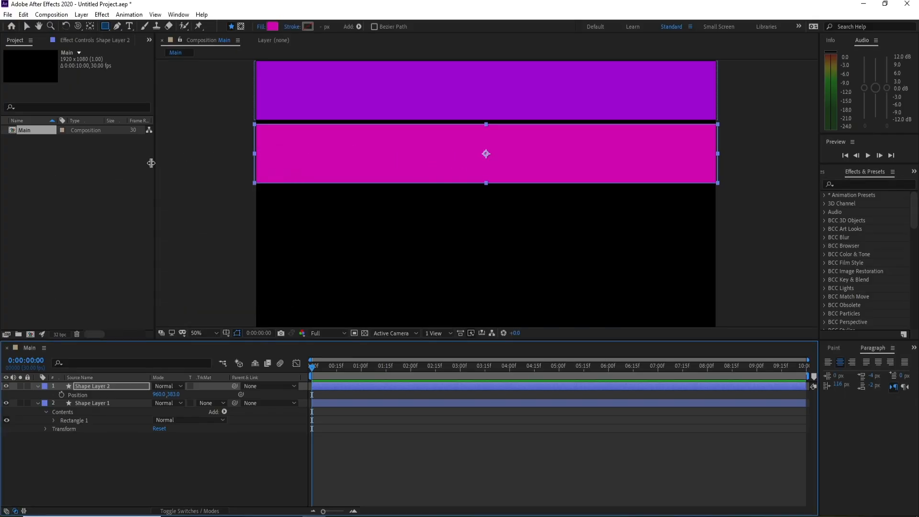
pyautogui.click(27, 26)
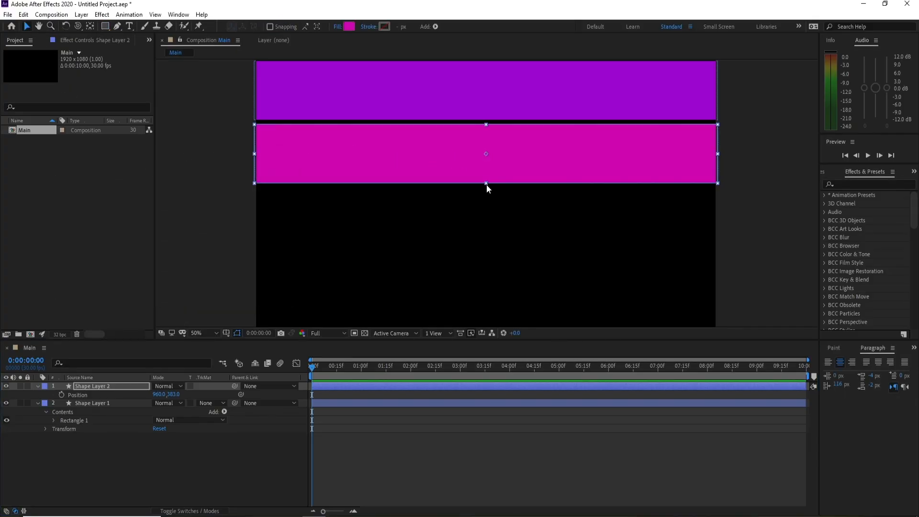
pyautogui.moveTo(487, 184); pyautogui.dragTo(498, 148)
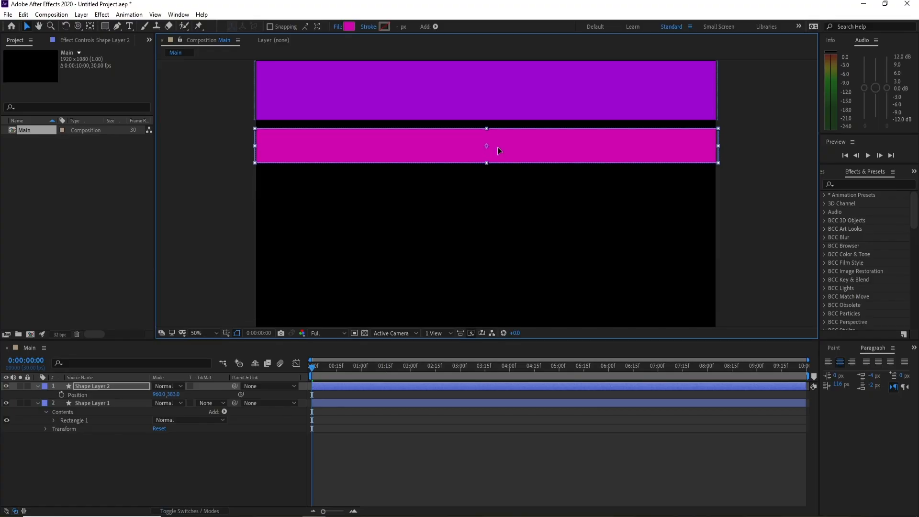
# - Duplicate the magenta-pink bar's layer and move the copy down to a Y position of 538
pyautogui.click(108, 387)
pyautogui.hotkey('ctrl', 'd')
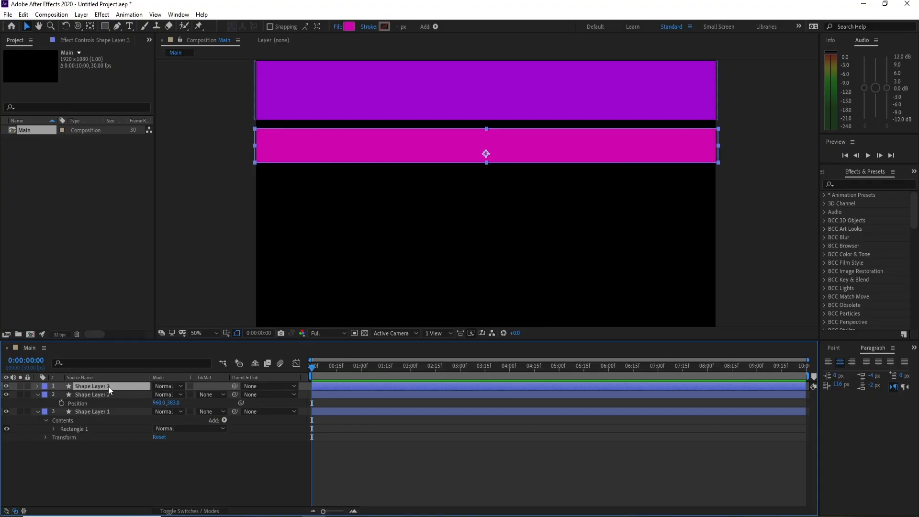
pyautogui.press('p')
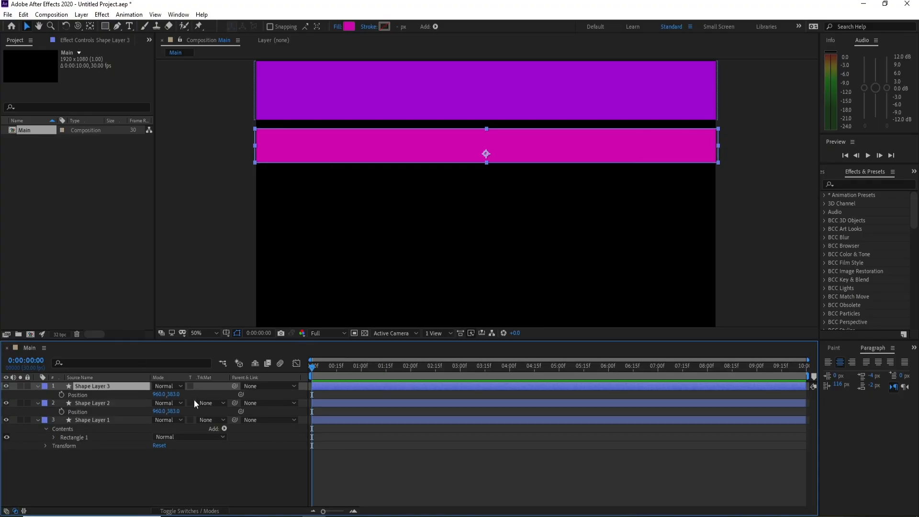
pyautogui.moveTo(174, 396); pyautogui.dragTo(245, 402)
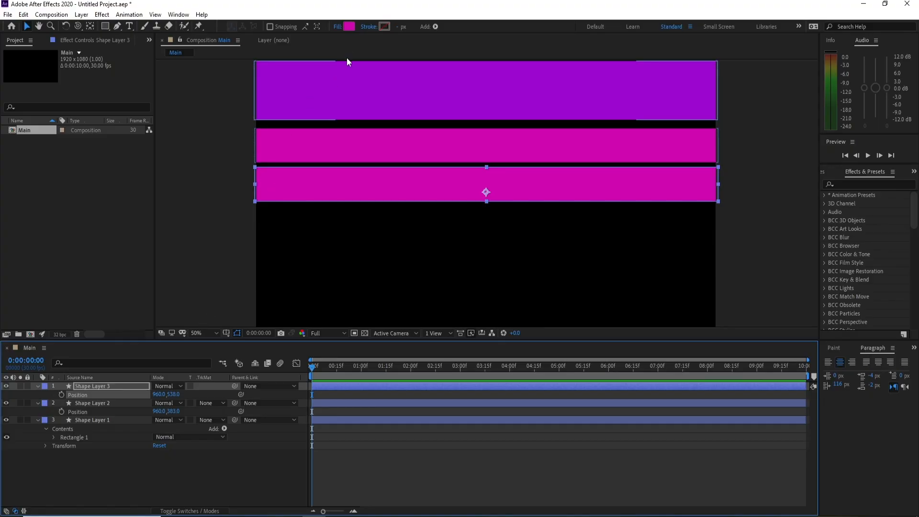
# - Change the third bar's fill to red CE0606 and make the bar slightly thinner, leaving a wider gap above it
pyautogui.click(351, 28)
pyautogui.moveTo(192, 205); pyautogui.dragTo(197, 166)
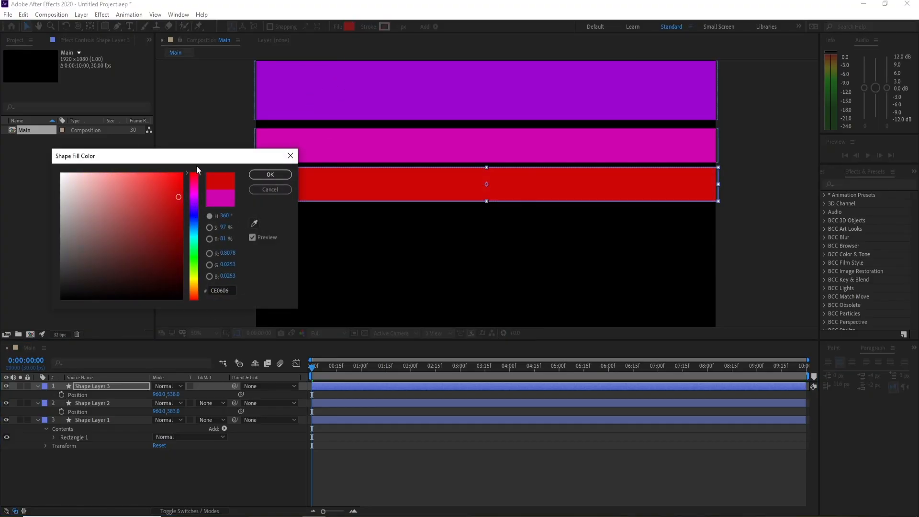
pyautogui.click(271, 174)
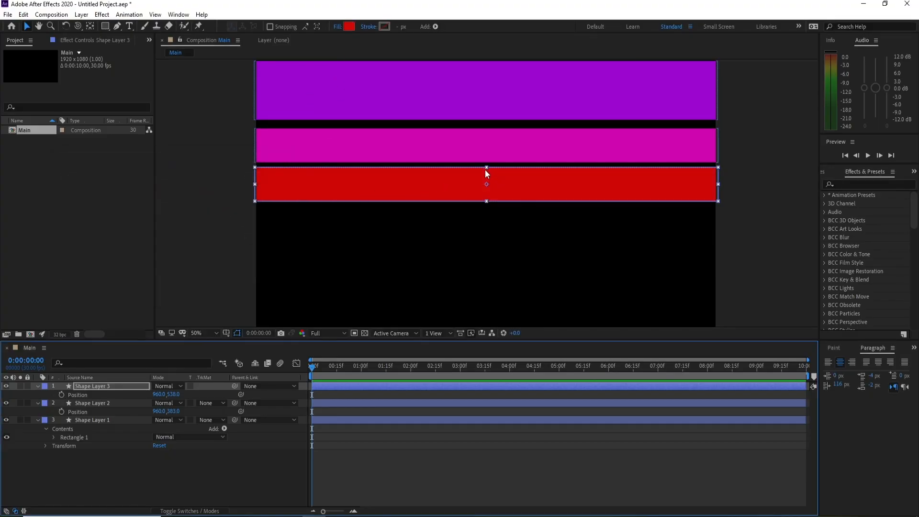
pyautogui.moveTo(486, 167); pyautogui.dragTo(506, 185)
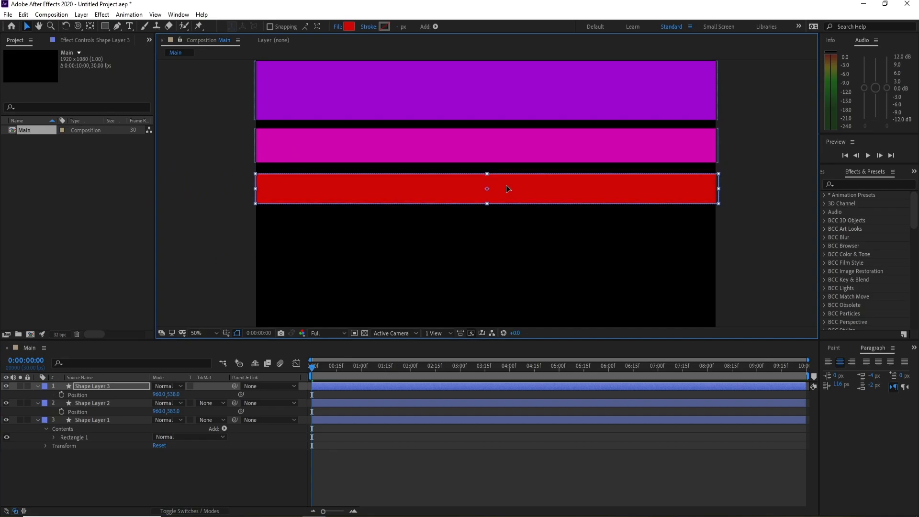
# - Duplicate the red bar's layer, move the copy down to a Y position of 717 and make it taller
pyautogui.click(111, 389)
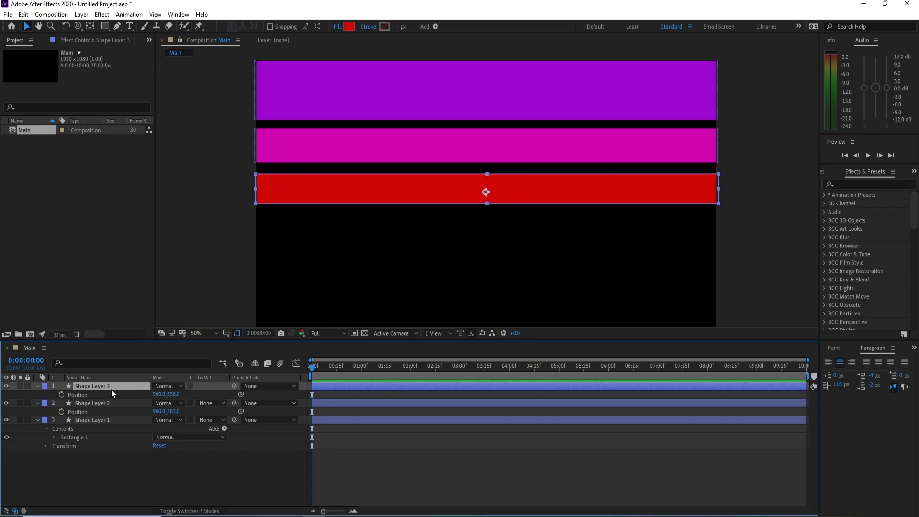
pyautogui.hotkey('ctrl', 'd')
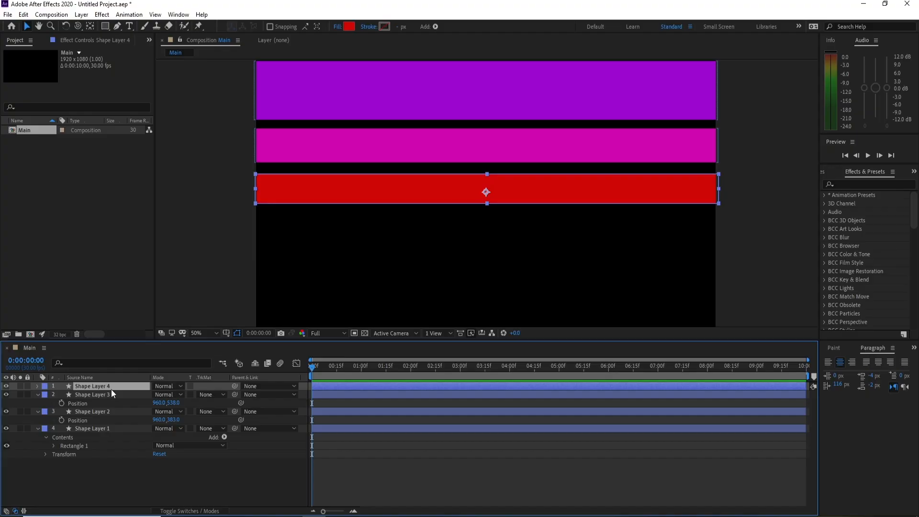
pyautogui.moveTo(177, 397); pyautogui.dragTo(467, 278)
pyautogui.moveTo(489, 246); pyautogui.dragTo(486, 254)
# - Change the fourth bar's fill from red to golden yellow CEA606
pyautogui.click(347, 26)
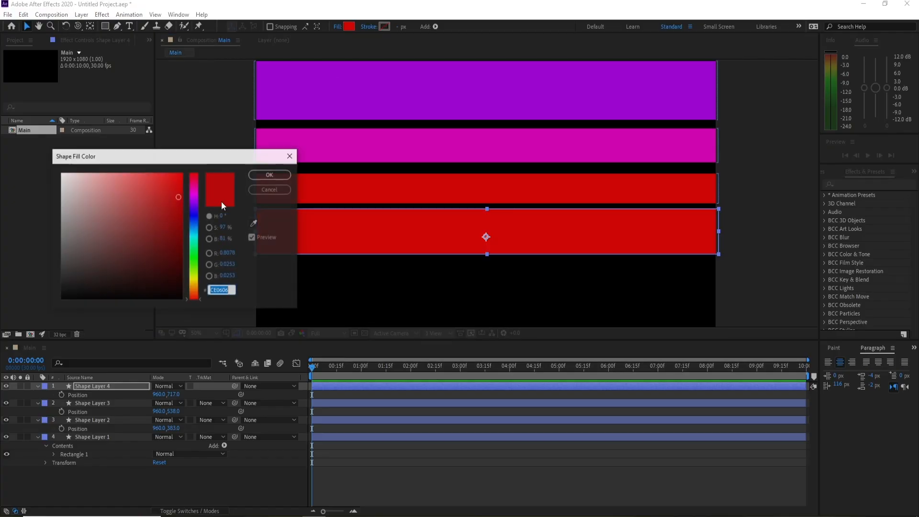
pyautogui.moveTo(190, 207); pyautogui.dragTo(190, 283)
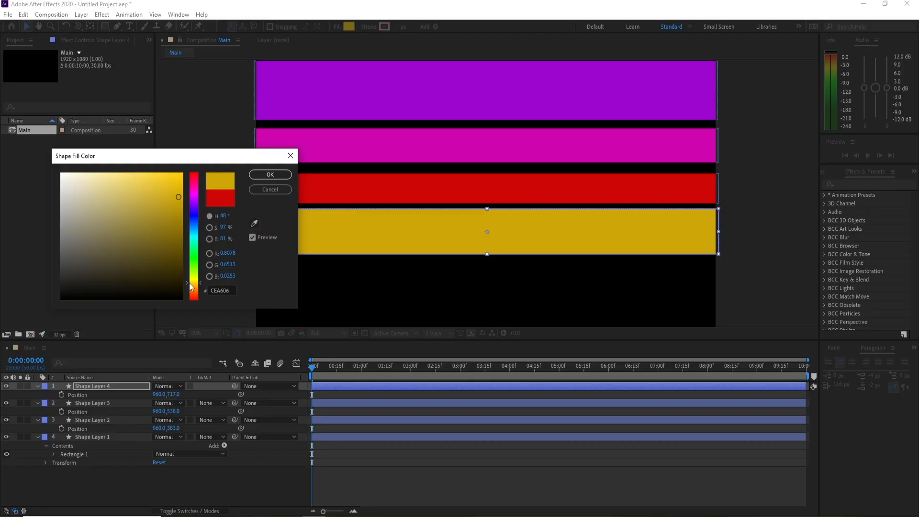
pyautogui.click(261, 174)
# - Duplicate the yellow bar's layer, make the copy a thinner strip and move it down to a Y position of 886
pyautogui.click(90, 390)
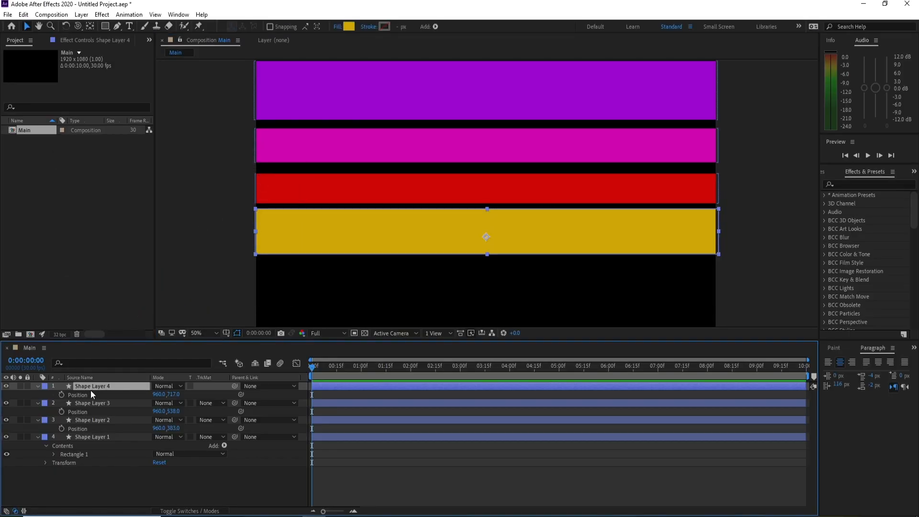
pyautogui.hotkey('ctrl', 'd')
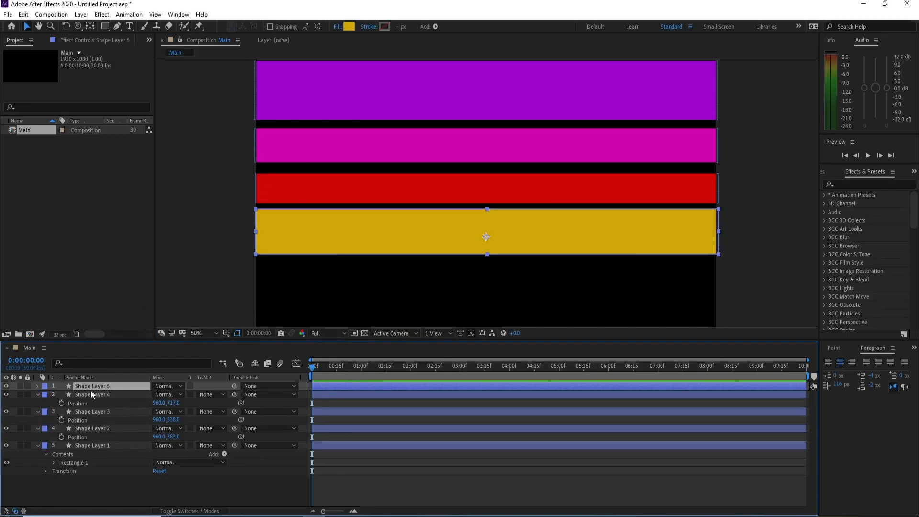
pyautogui.moveTo(174, 394); pyautogui.dragTo(259, 408)
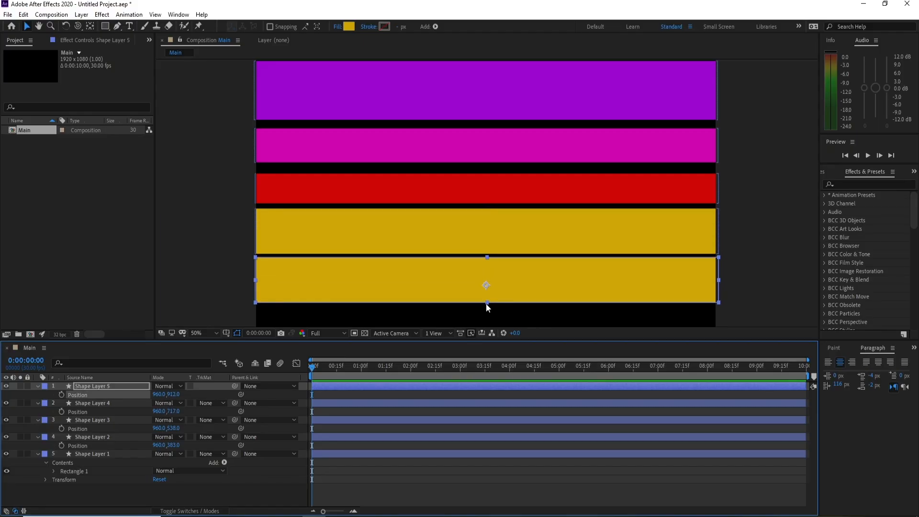
pyautogui.moveTo(486, 304); pyautogui.dragTo(486, 295)
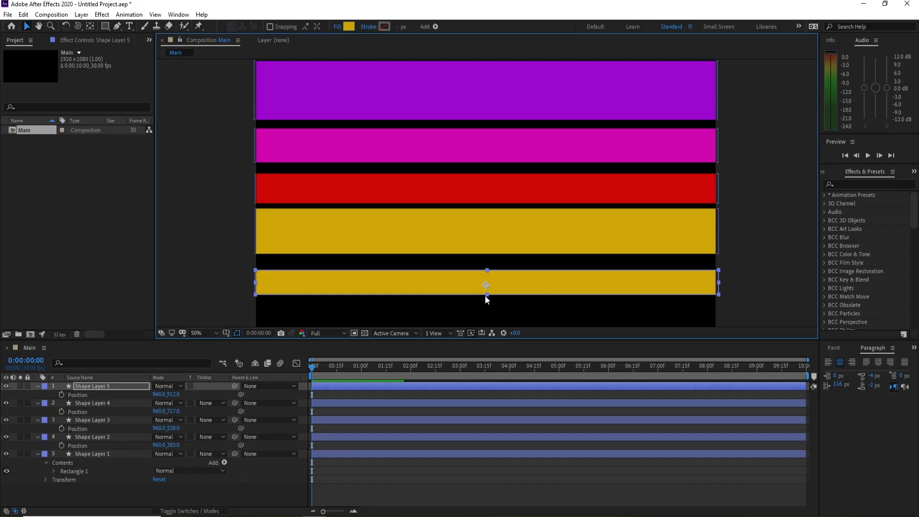
pyautogui.moveTo(172, 394); pyautogui.dragTo(160, 395)
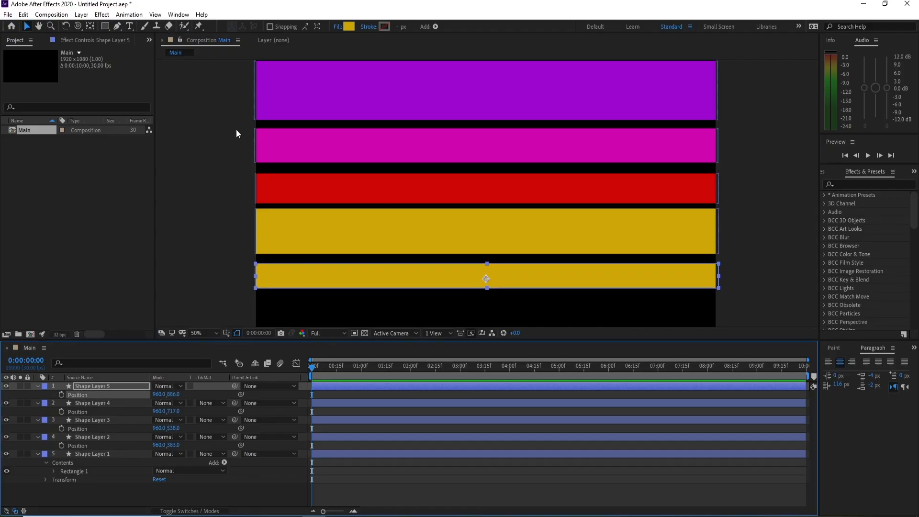
# - Change the fifth bar's fill to turquoise 06CEC7
pyautogui.click(349, 27)
pyautogui.moveTo(193, 221); pyautogui.dragTo(195, 239)
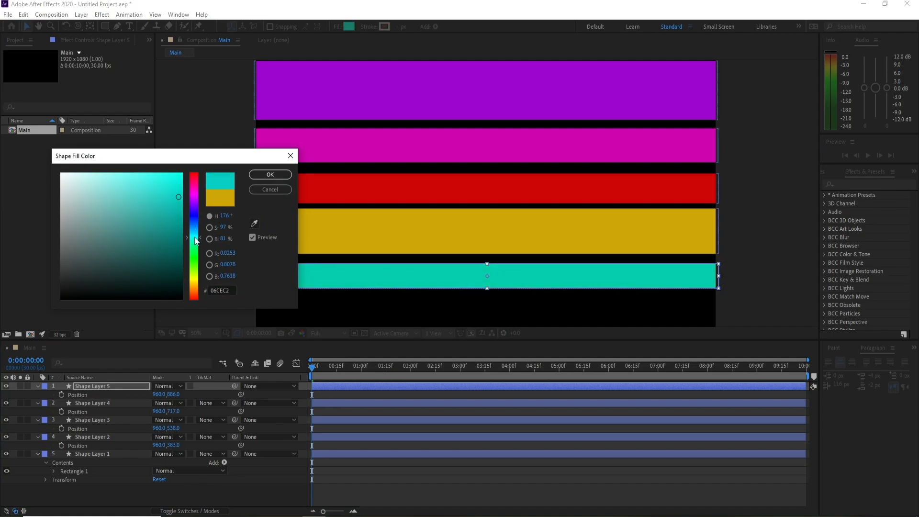
pyautogui.click(262, 176)
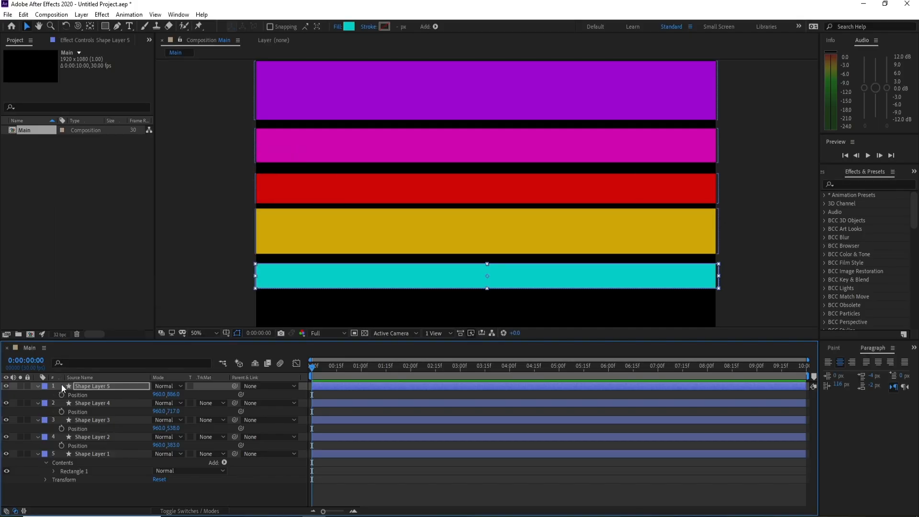
# - Duplicate the turquoise bar's layer, move the copy down to a Y position of 1032 and make it taller to fill the frame's lower edge
pyautogui.click(95, 386)
pyautogui.hotkey('ctrl', 'd')
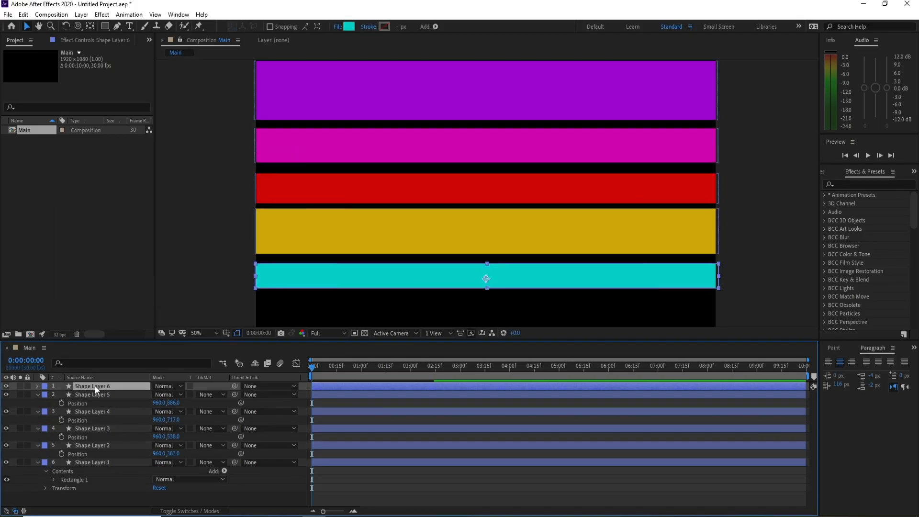
pyautogui.press('p')
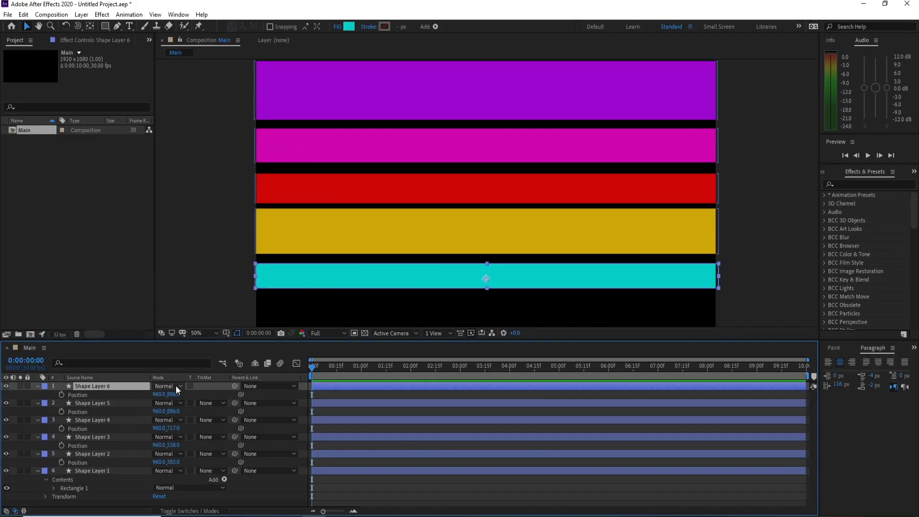
pyautogui.moveTo(173, 395); pyautogui.dragTo(231, 402)
pyautogui.moveTo(488, 320); pyautogui.dragTo(488, 318)
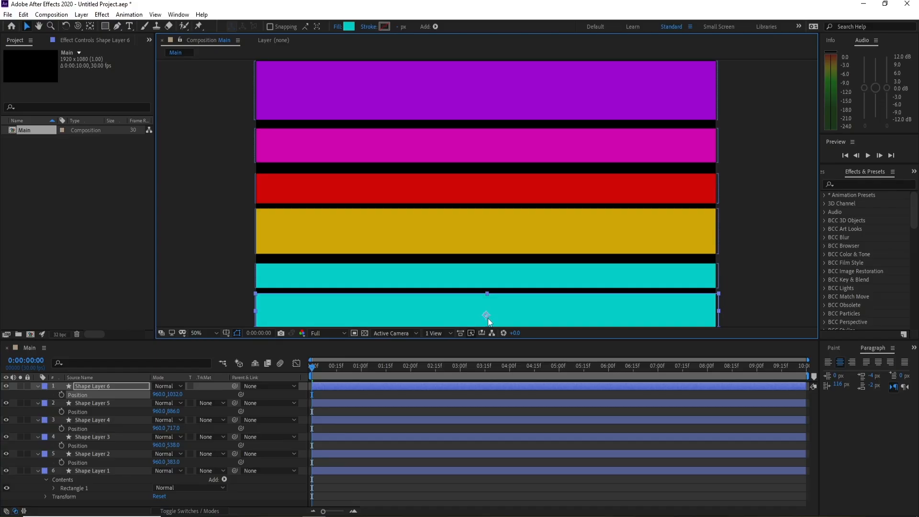
# - Change the sixth bar's fill to deep blue 0615CE
pyautogui.click(349, 27)
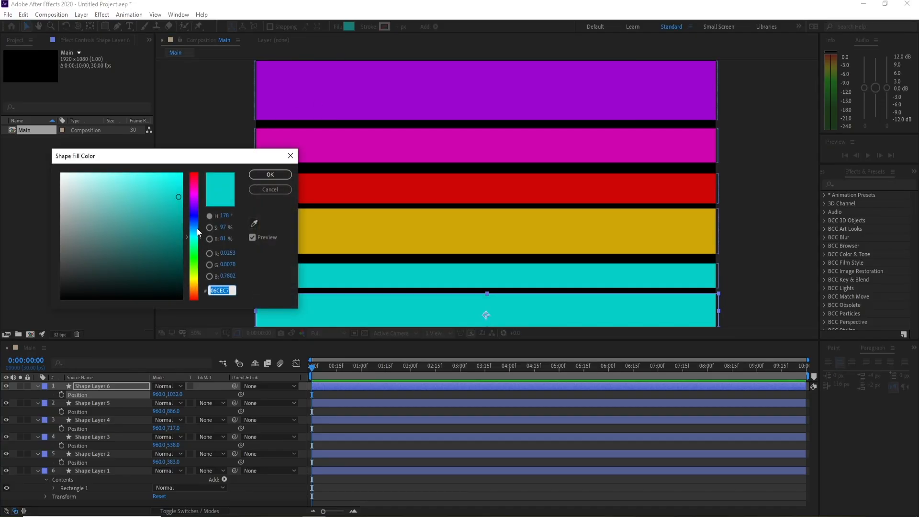
pyautogui.moveTo(195, 230); pyautogui.dragTo(196, 220)
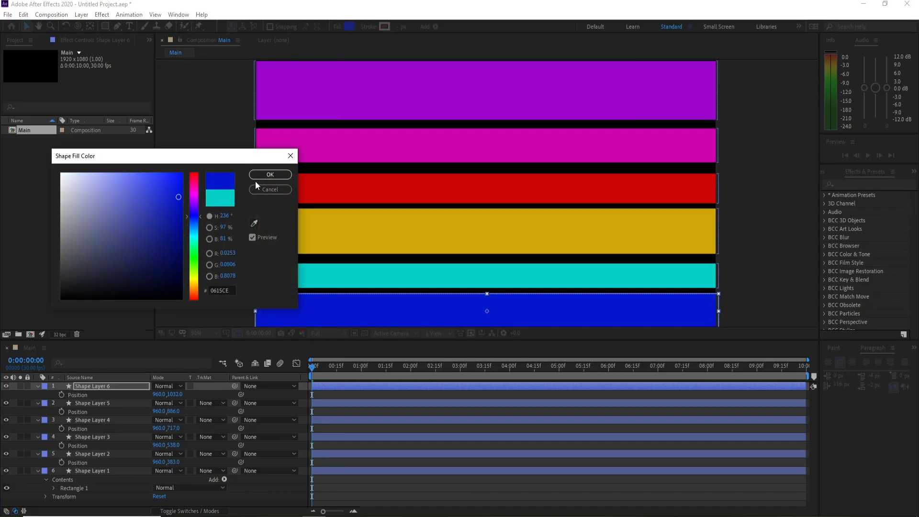
pyautogui.click(270, 174)
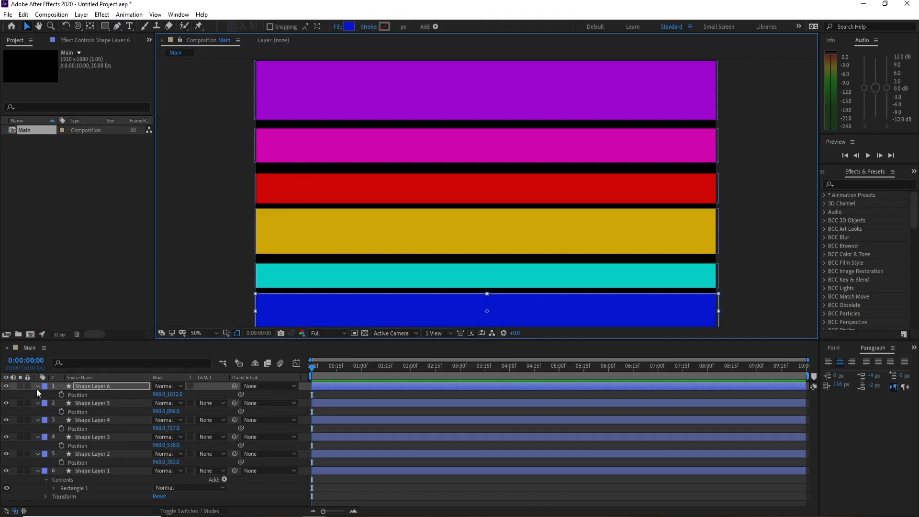
# - Collapse the expanded properties of all six shape layers and select all of these layers
pyautogui.click(37, 387)
pyautogui.click(36, 394)
pyautogui.click(37, 403)
pyautogui.click(38, 411)
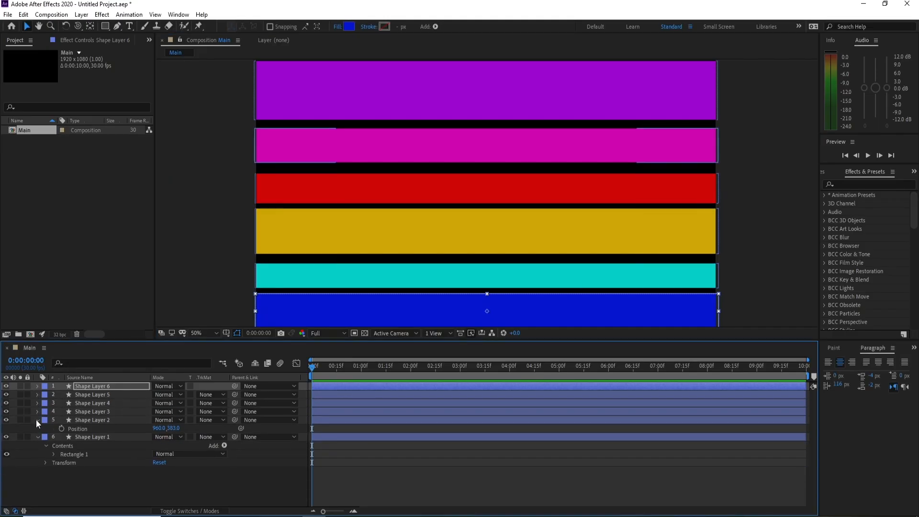
pyautogui.click(36, 420)
pyautogui.click(36, 429)
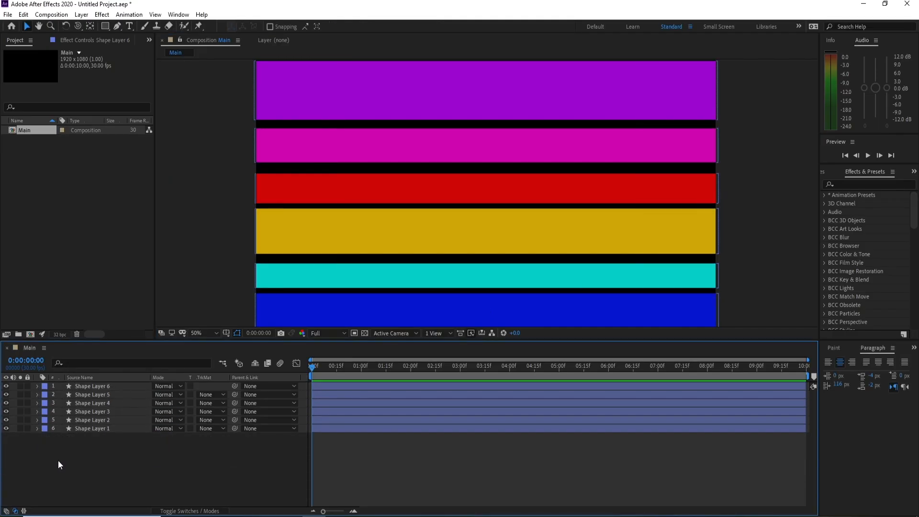
pyautogui.moveTo(58, 461); pyautogui.dragTo(89, 382)
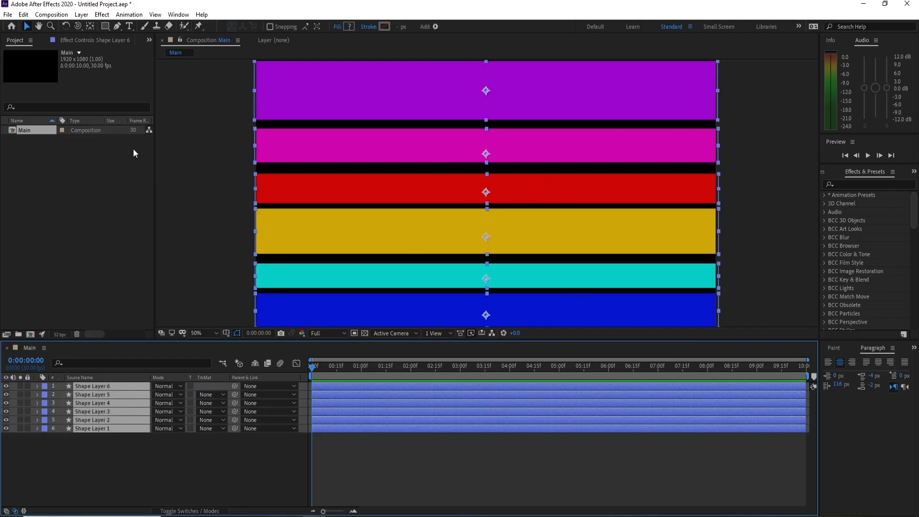
# - Create a black 1920 x 1080 px solid layer named Fractal Noise
pyautogui.click(82, 14)
pyautogui.moveTo(91, 26)
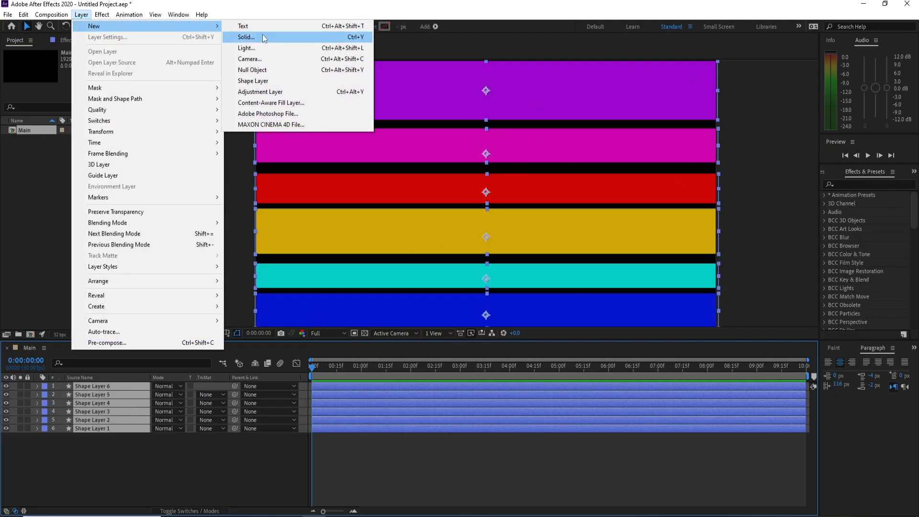
pyautogui.click(261, 36)
pyautogui.write('Fractal Noise')
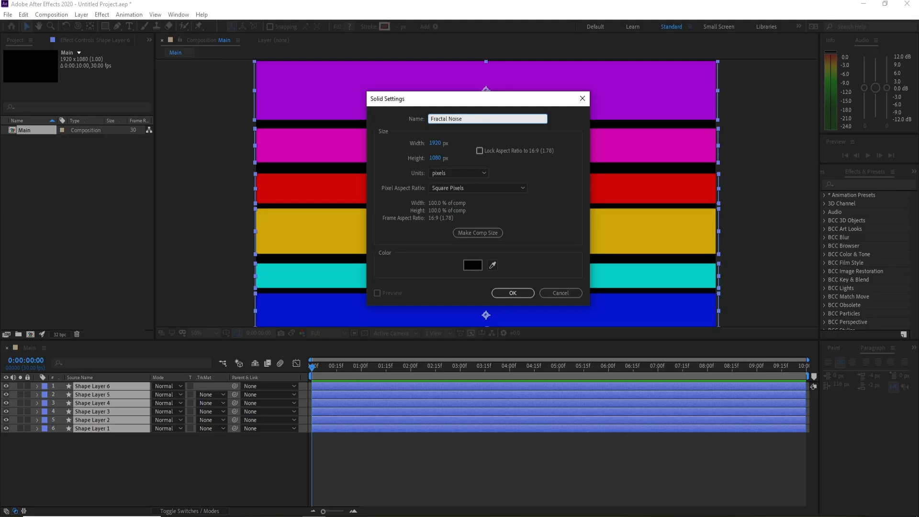
pyautogui.press('Return')
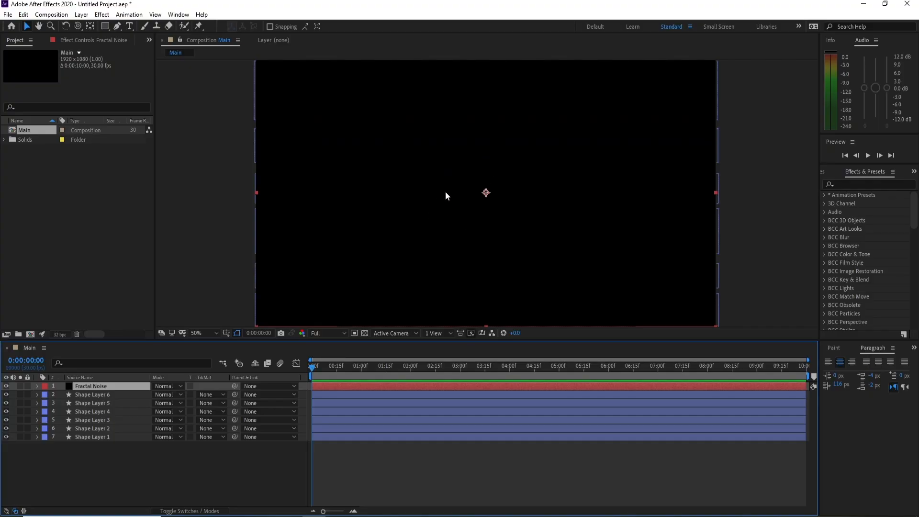
# - Find the Fractal Noise effect with the search term "fractal" and apply it to the Fractal Noise solid
pyautogui.click(859, 185)
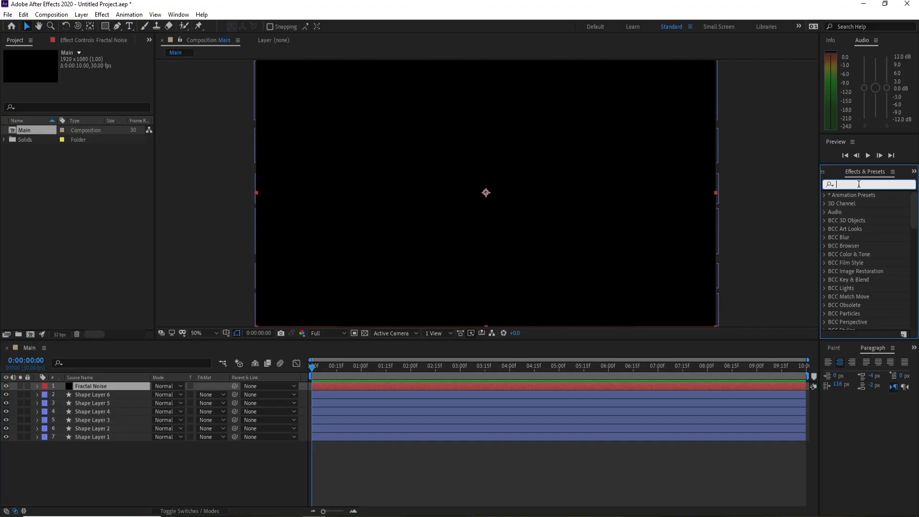
pyautogui.write('fr')
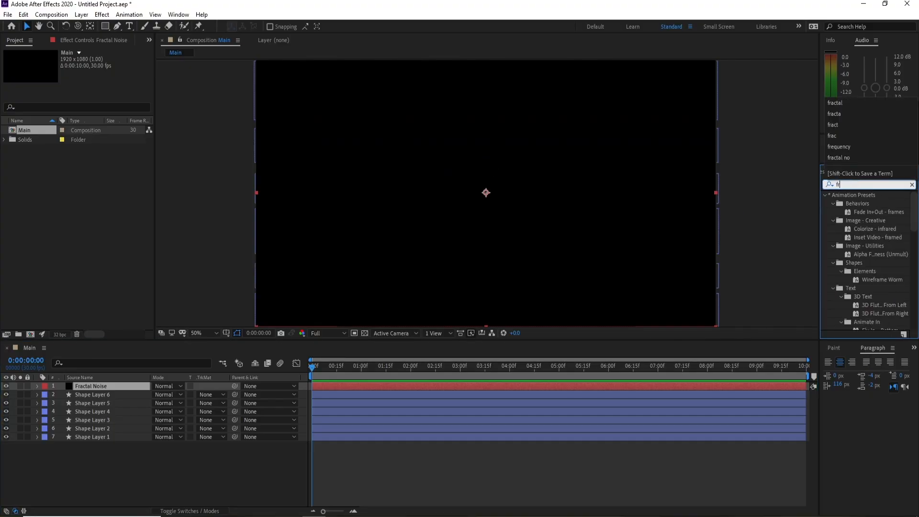
pyautogui.write('actal')
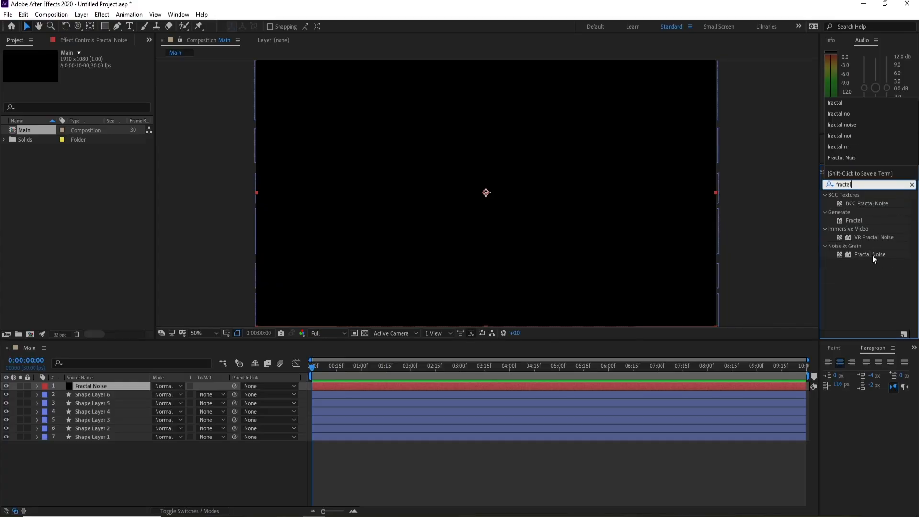
pyautogui.moveTo(875, 255); pyautogui.dragTo(99, 390)
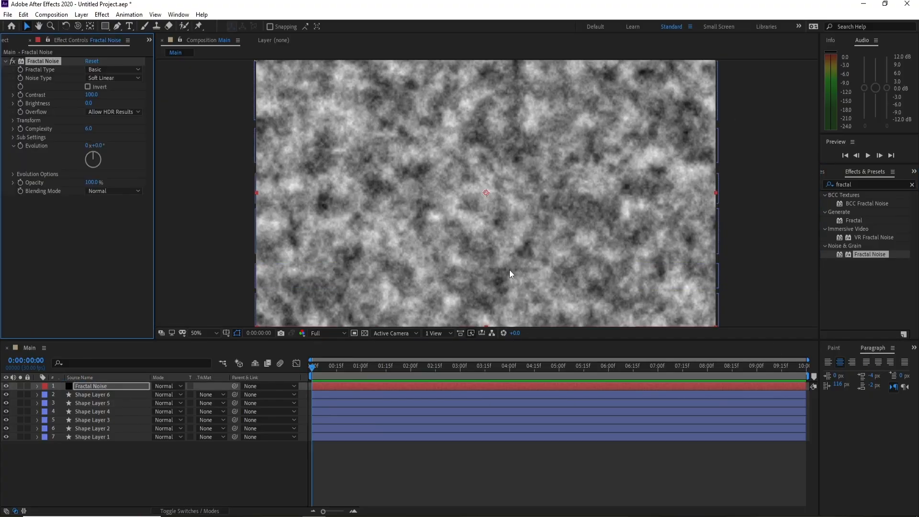
# - Set the Fractal Noise effect's contrast to 200 and its brightness to 20
pyautogui.click(91, 95)
pyautogui.write('200')
pyautogui.press('Return')
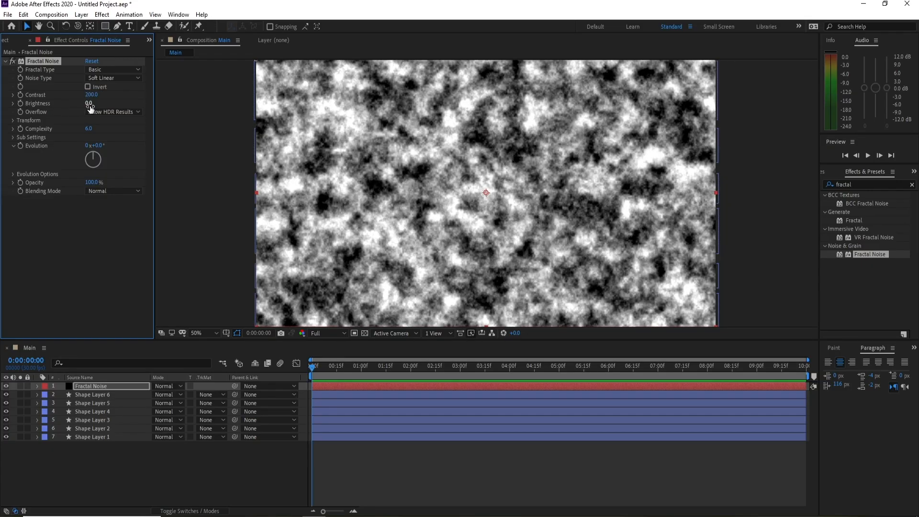
pyautogui.click(89, 104)
pyautogui.write('20')
pyautogui.press('Return')
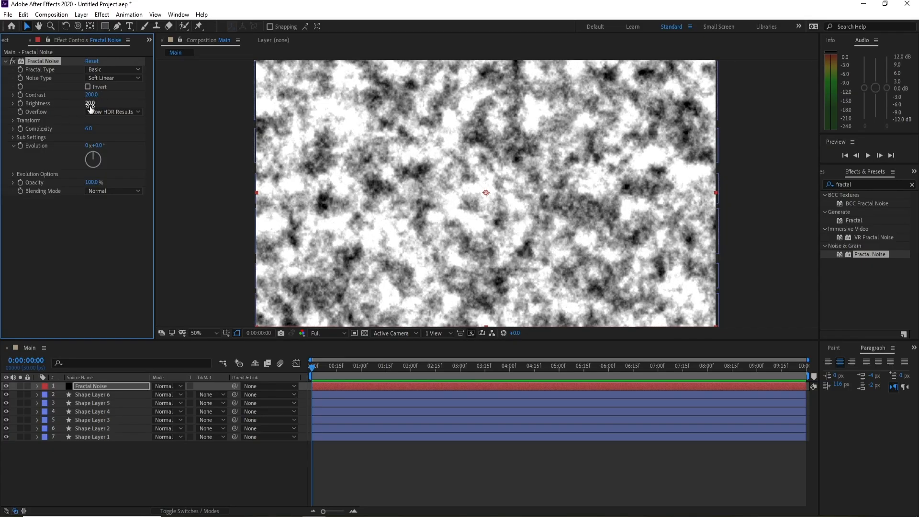
# - Turn off Uniform Scaling in the noise's transform settings and set Scale Width to 10000
pyautogui.click(13, 121)
pyautogui.click(87, 137)
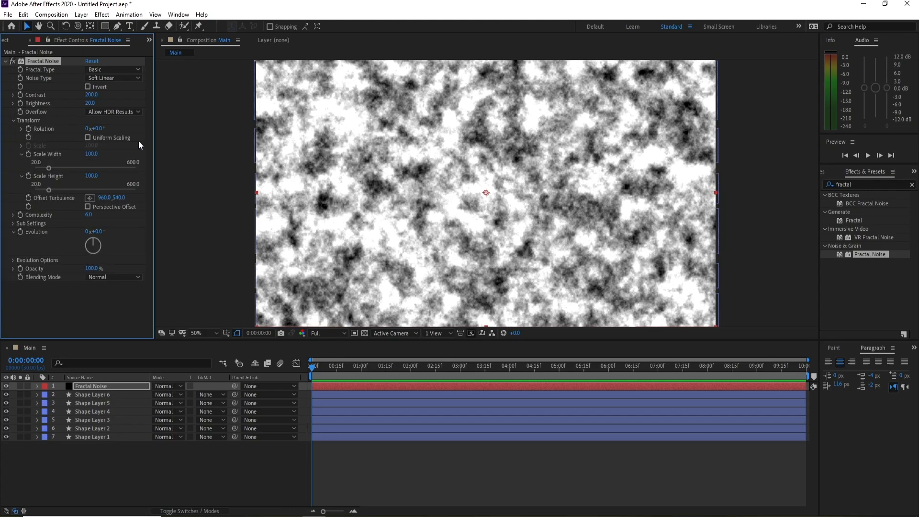
pyautogui.click(92, 154)
pyautogui.write('10000')
pyautogui.press('Return')
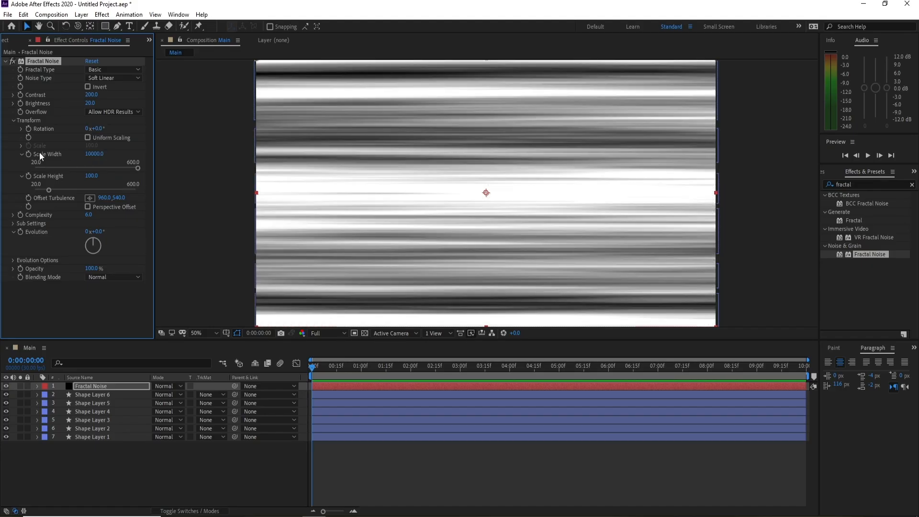
# - Try a Scale Height of 20 for the noise and settle on 15 for finer streaks
pyautogui.click(88, 176)
pyautogui.write('20')
pyautogui.press('Return')
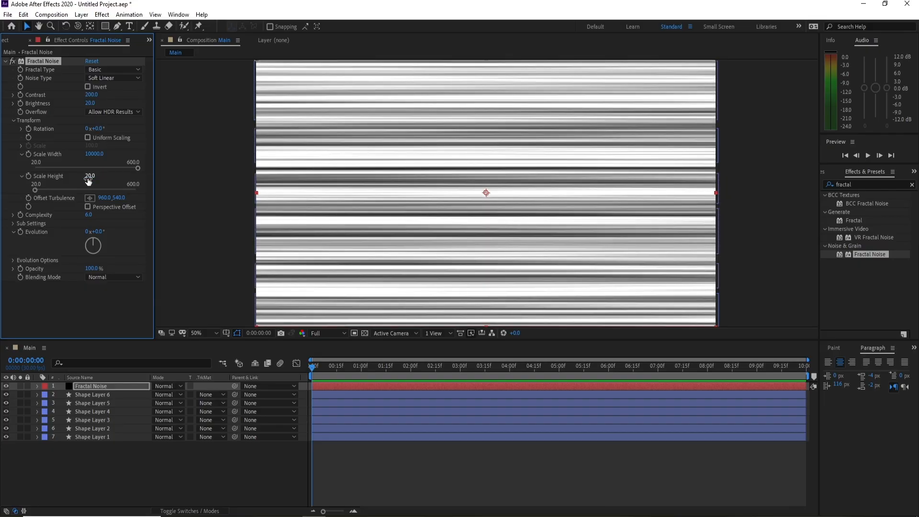
pyautogui.click(88, 176)
pyautogui.write('15')
pyautogui.press('Return')
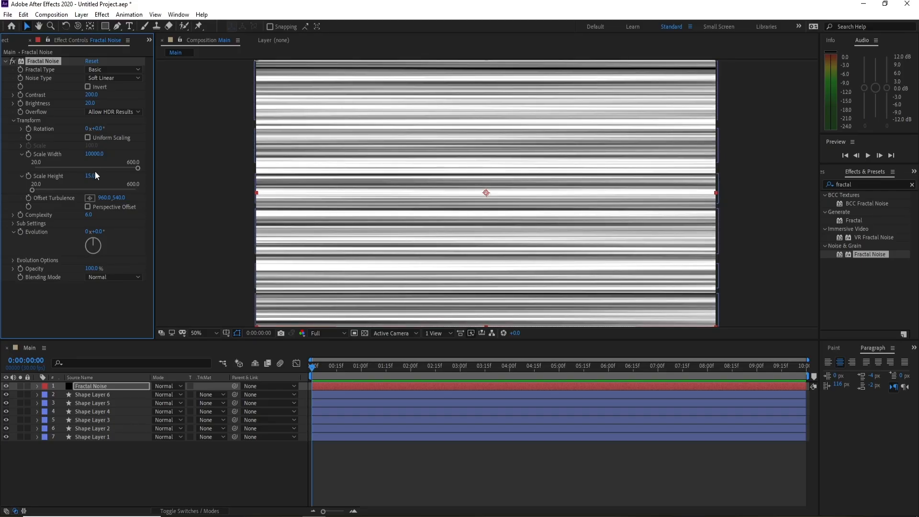
# - Set the Fractal Noise layer's blending mode to Multiply over the colored bars
pyautogui.click(94, 387)
pyautogui.click(160, 389)
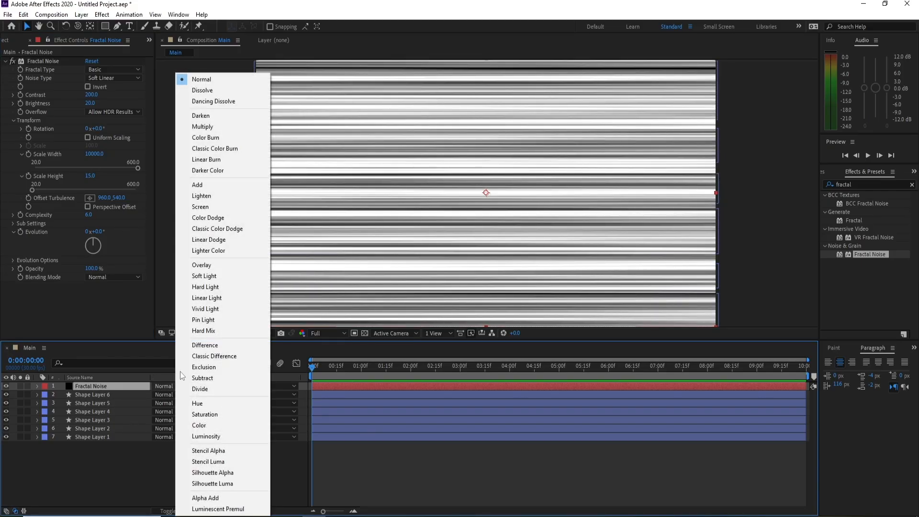
pyautogui.click(217, 125)
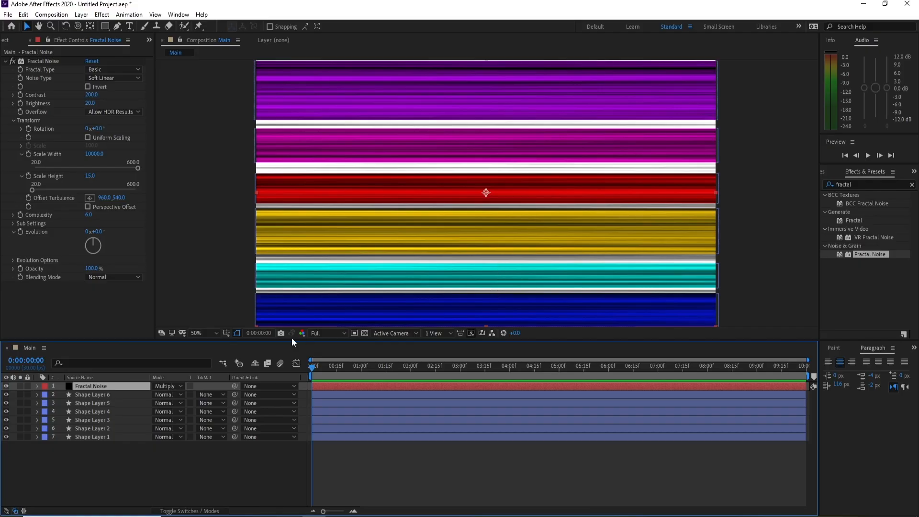
# - Create a black 1920 x 1080 solid named BG and place it beneath all the shape layers
pyautogui.click(82, 15)
pyautogui.moveTo(112, 27)
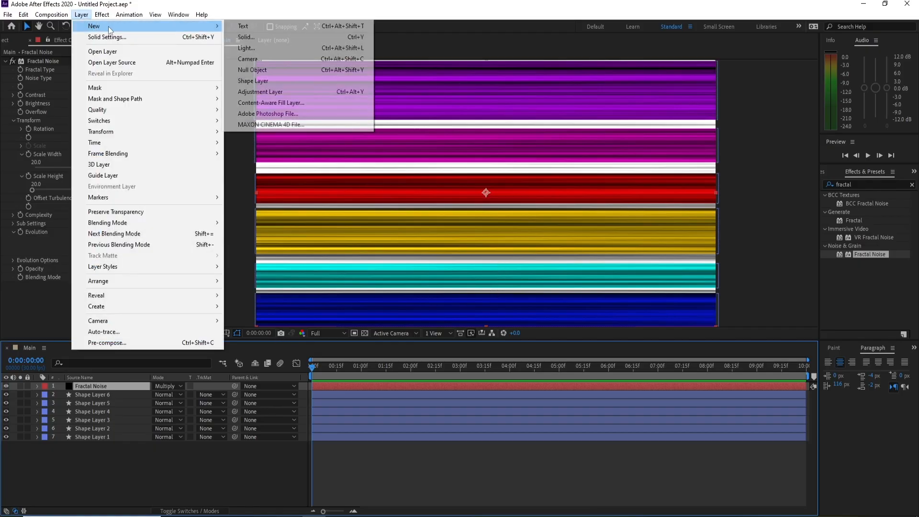
pyautogui.click(254, 39)
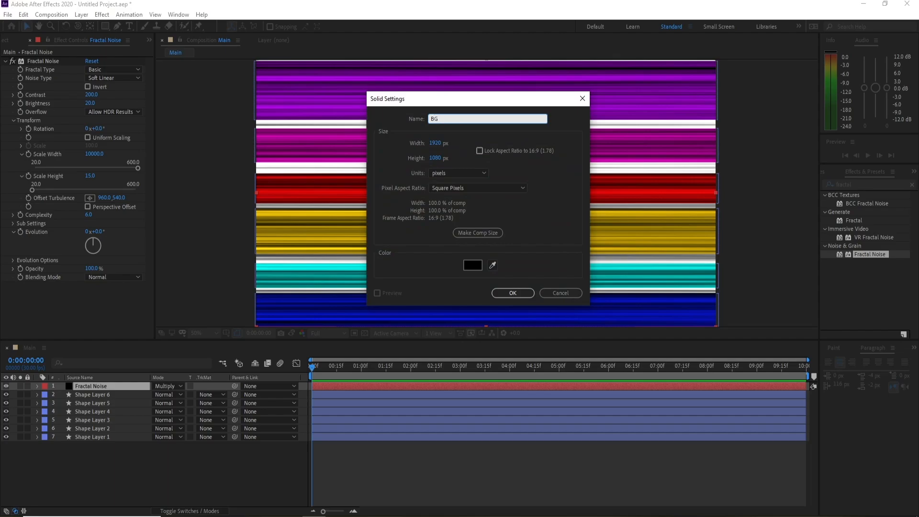
pyautogui.click(480, 266)
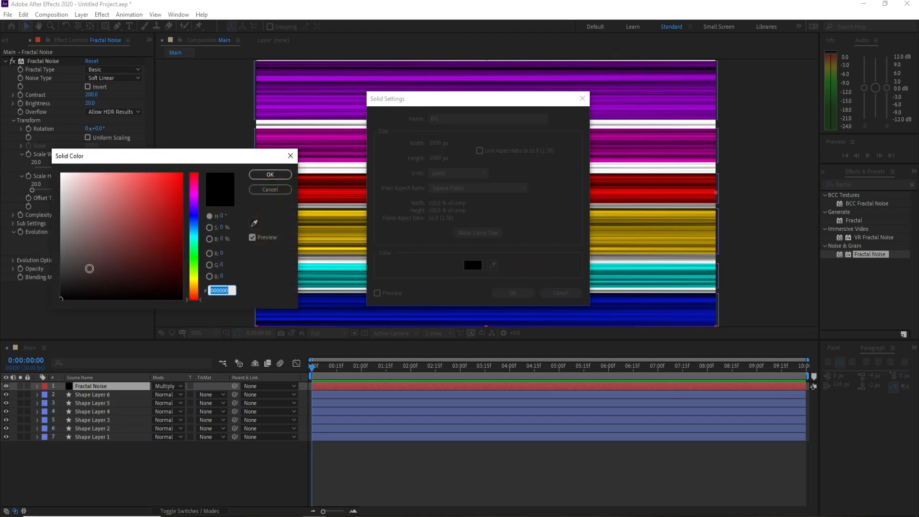
pyautogui.click(270, 176)
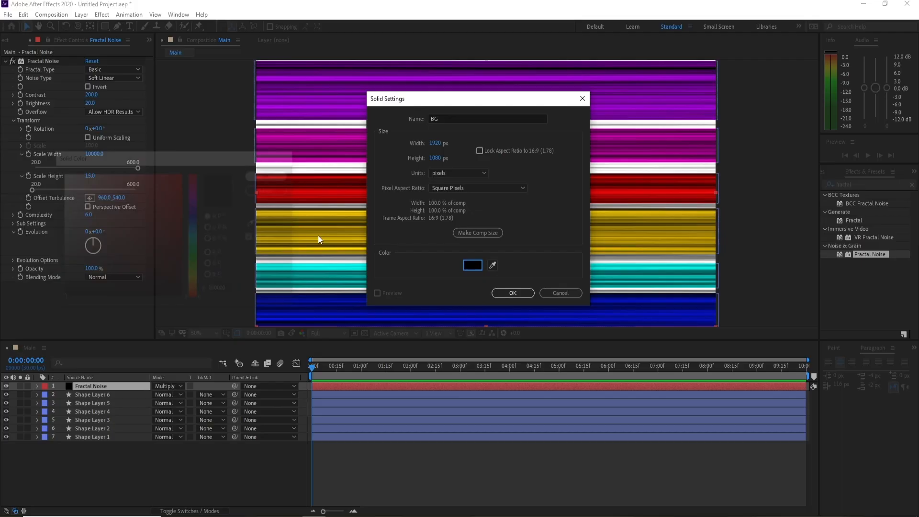
pyautogui.click(513, 293)
pyautogui.moveTo(75, 393); pyautogui.dragTo(80, 452)
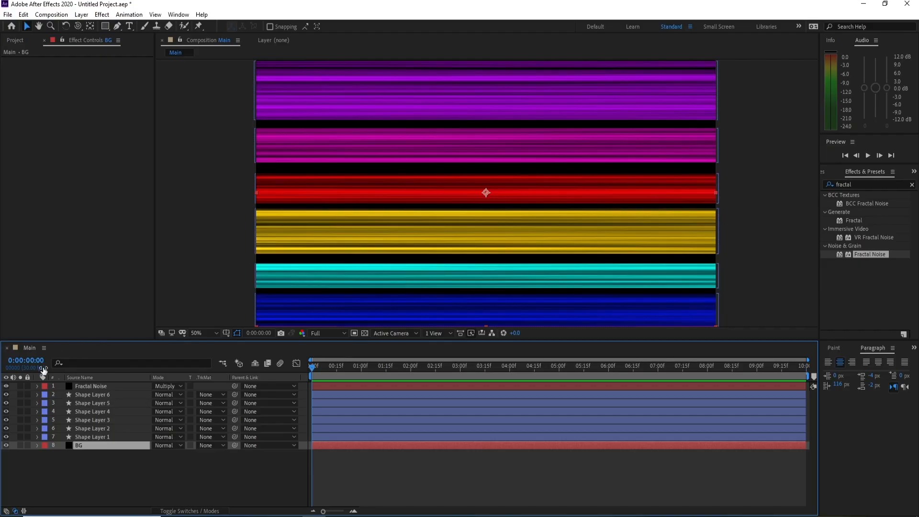
# - Pre-compose all eight layers into a new composition named Colors, moving all attributes into it
pyautogui.moveTo(52, 468); pyautogui.dragTo(123, 357)
pyautogui.rightClick(90, 402)
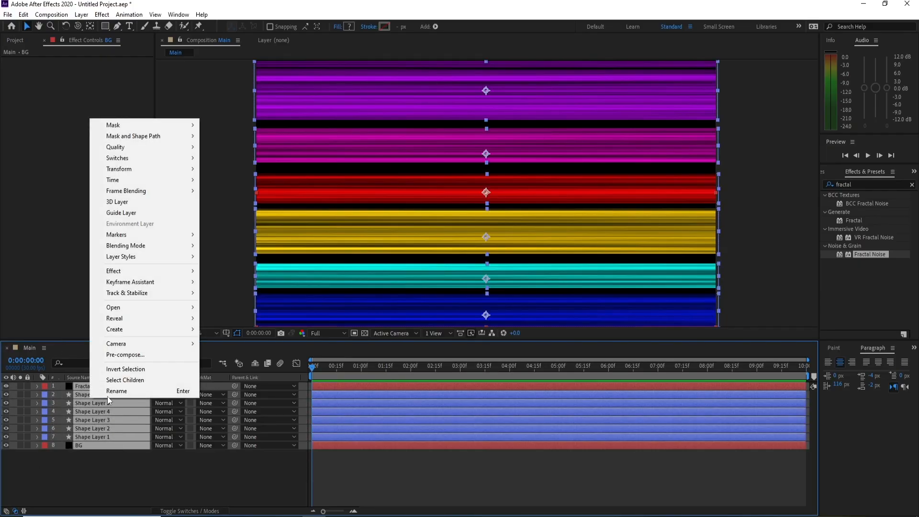
pyautogui.click(125, 354)
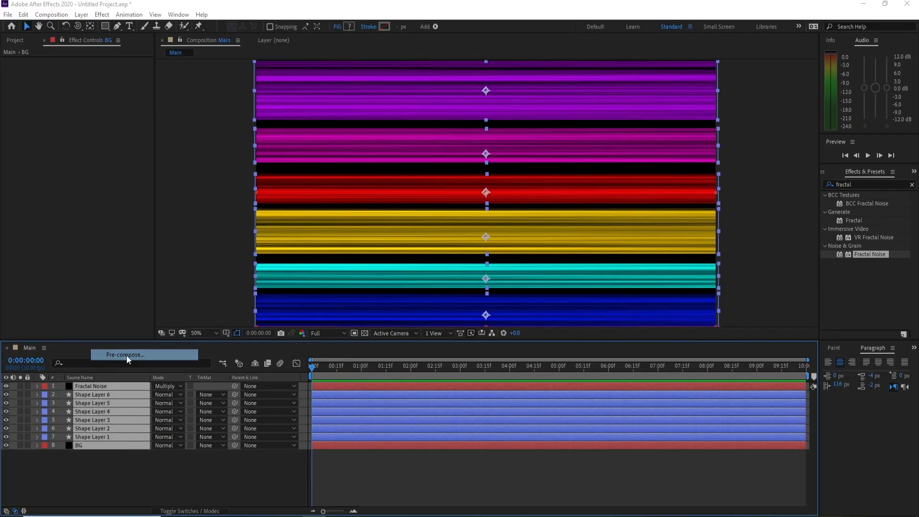
pyautogui.write('Colors')
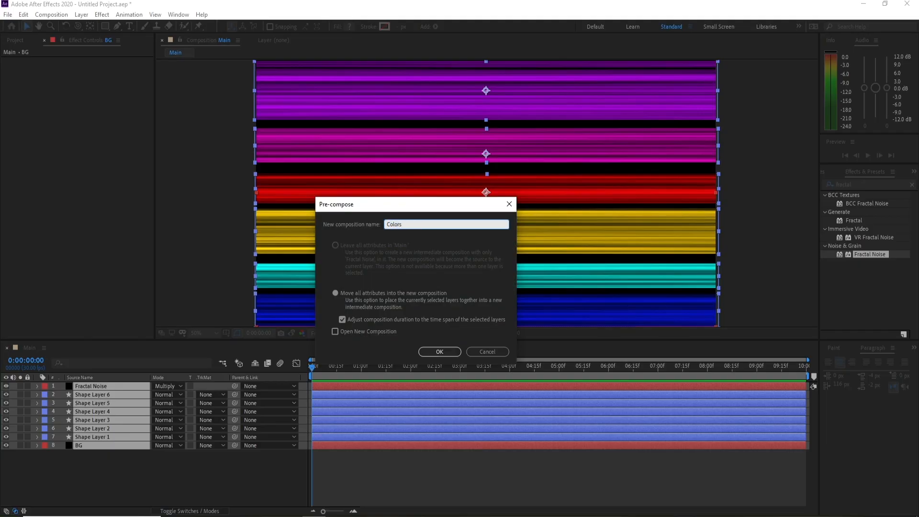
pyautogui.press('Return')
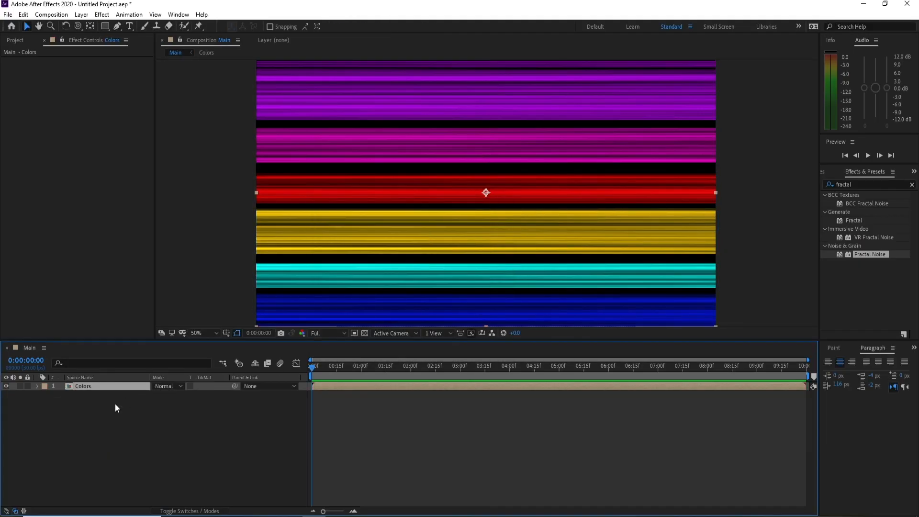
# - Hide the Colors layer and create a black 1920 x 1080 solid named Mir above it
pyautogui.click(6, 387)
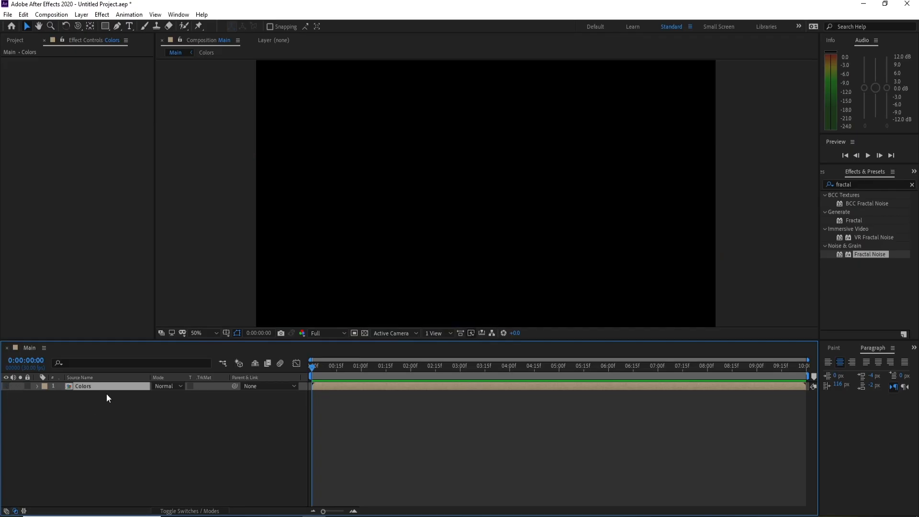
pyautogui.click(81, 14)
pyautogui.moveTo(85, 25)
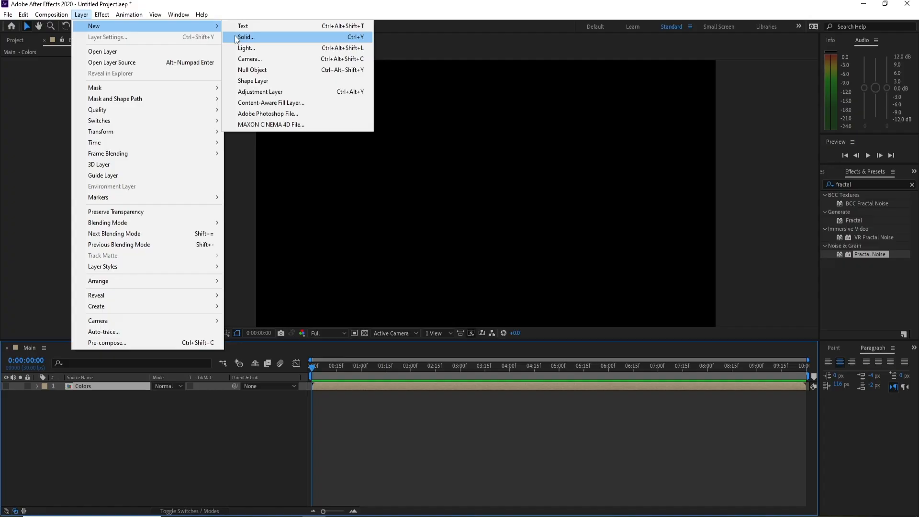
pyautogui.click(245, 36)
pyautogui.write('Mir')
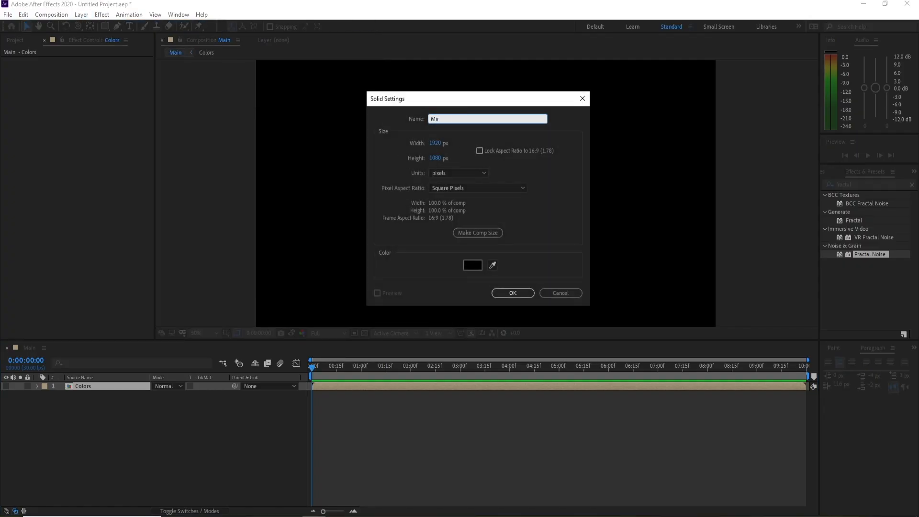
pyautogui.press('Return')
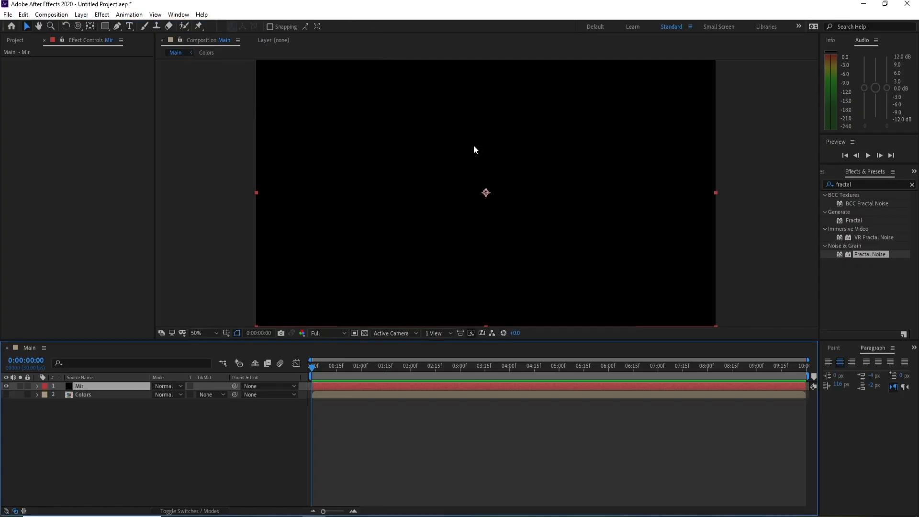
# - Apply the RG Trapcode Mir 3 effect to the Mir solid
pyautogui.click(102, 15)
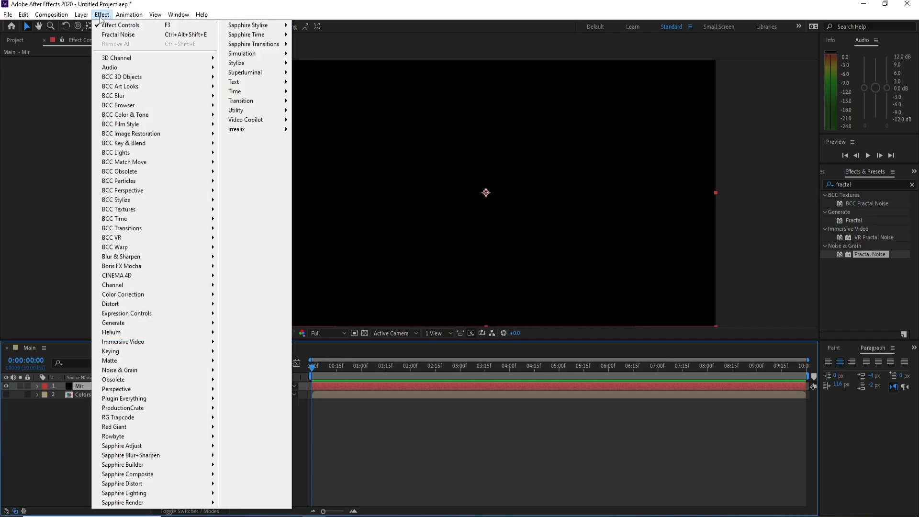
pyautogui.moveTo(173, 417)
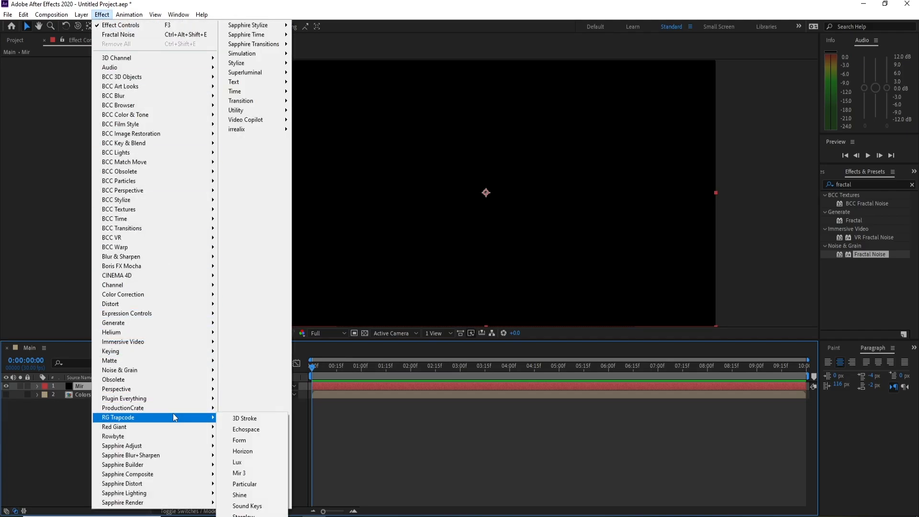
pyautogui.click(249, 473)
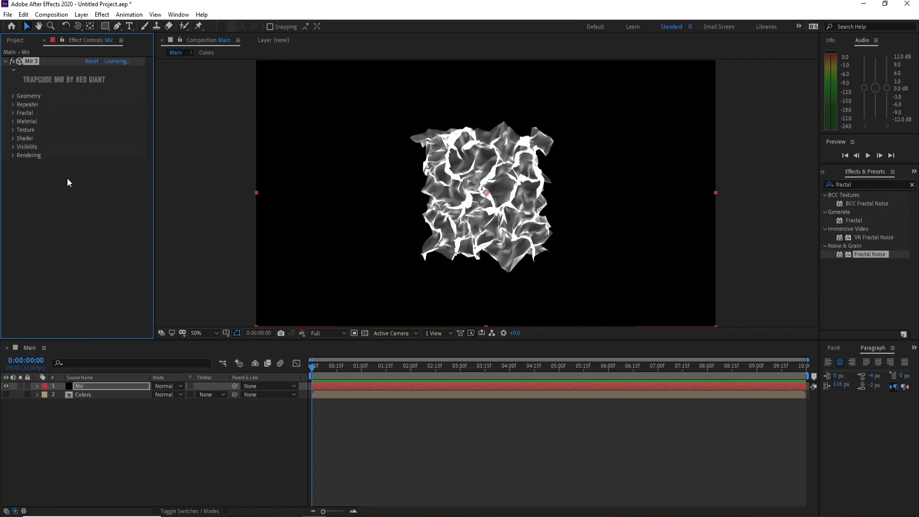
# - Use the Colors layer as the texture layer of the Mir 3 effect
pyautogui.click(13, 129)
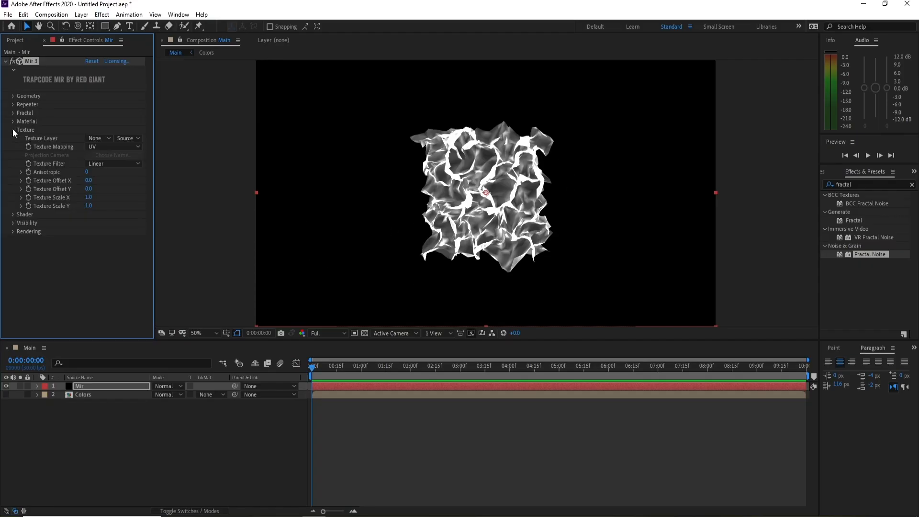
pyautogui.click(96, 138)
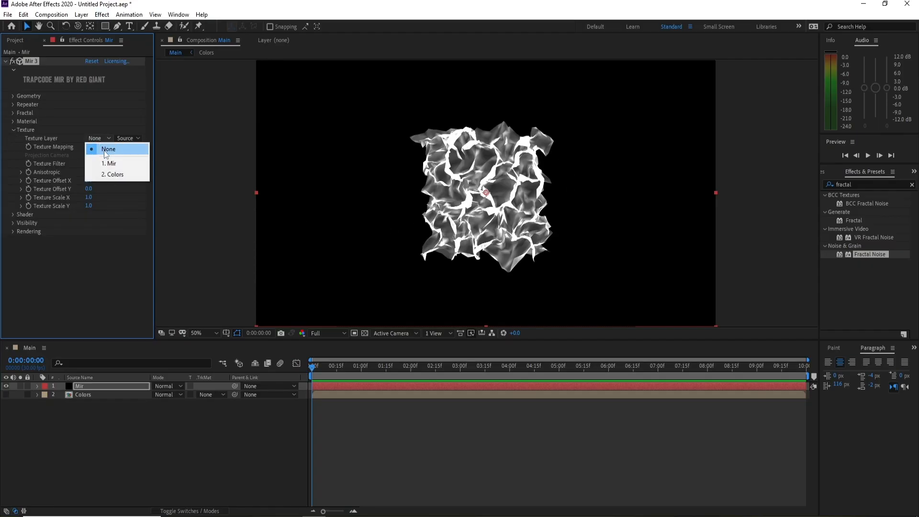
pyautogui.click(115, 175)
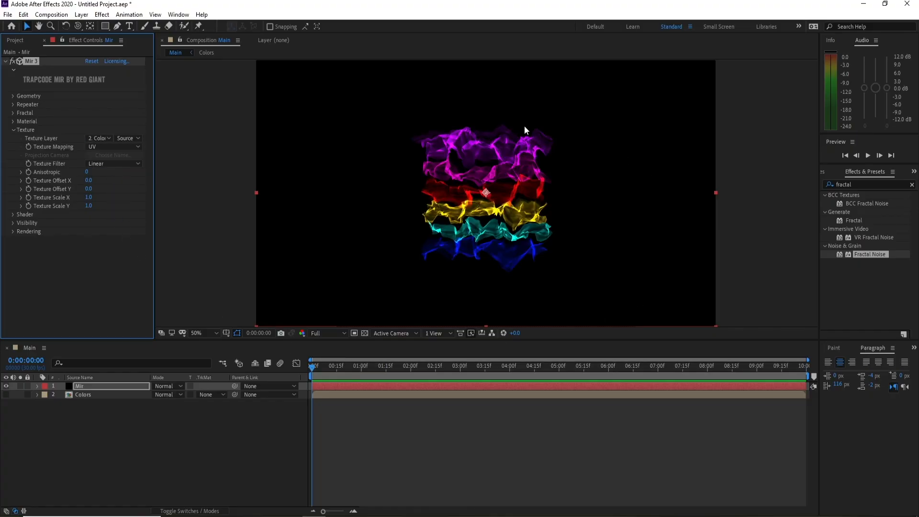
pyautogui.click(12, 130)
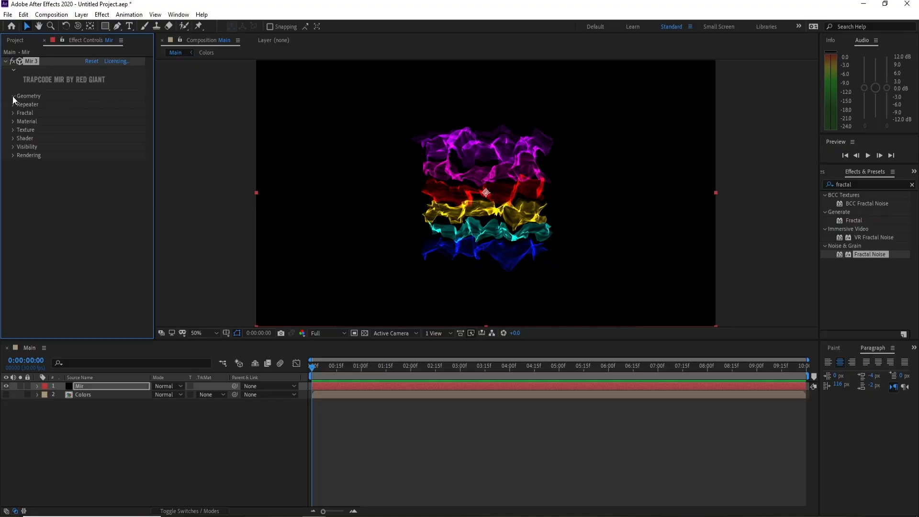
# - Switch the Mir geometry's size to XYZ Individual, with Size X at 3460 and Size Y at 1030
pyautogui.click(12, 96)
pyautogui.click(104, 122)
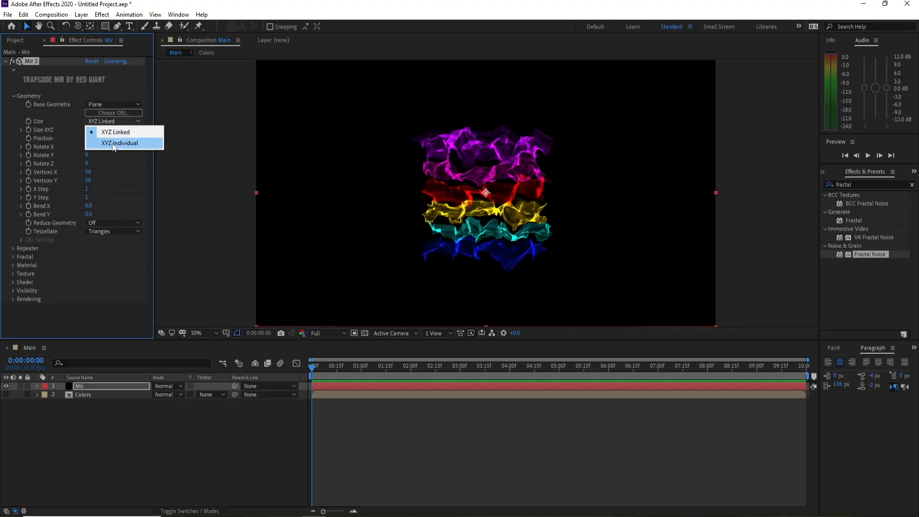
pyautogui.click(112, 143)
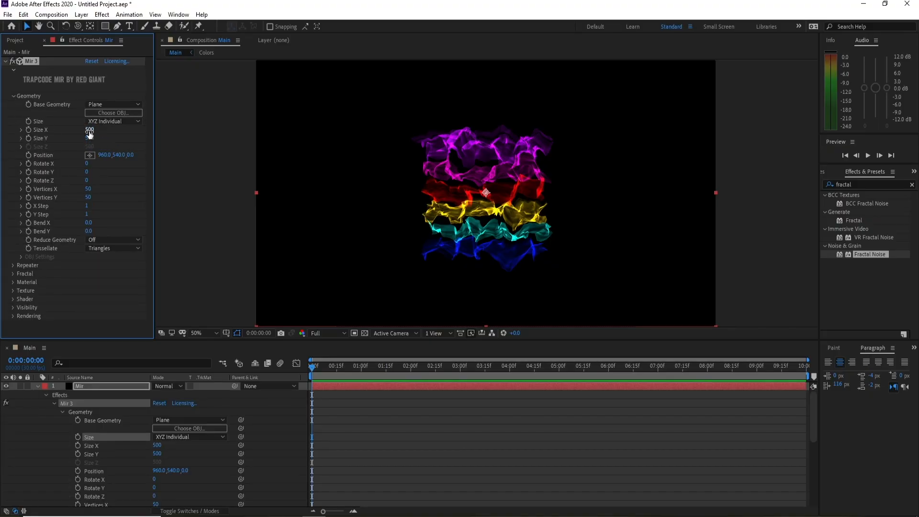
pyautogui.moveTo(89, 130); pyautogui.dragTo(308, 139)
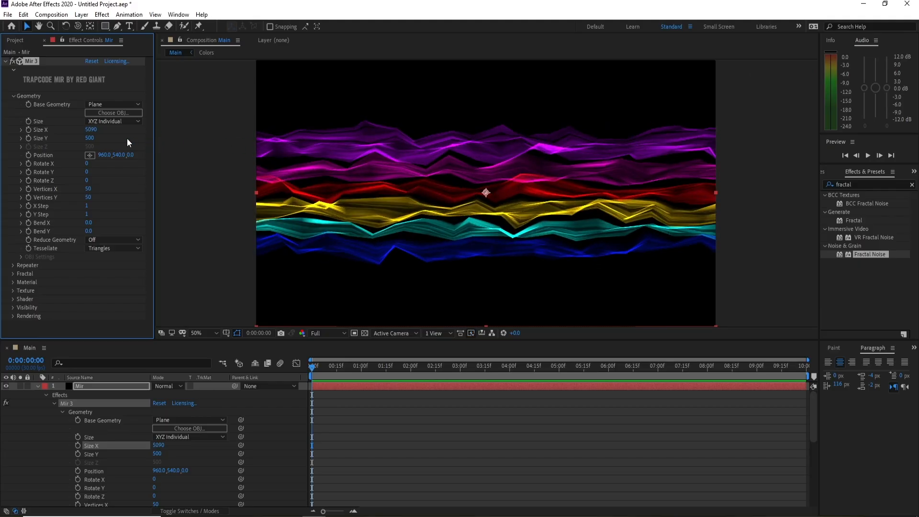
pyautogui.moveTo(91, 130); pyautogui.dragTo(122, 147)
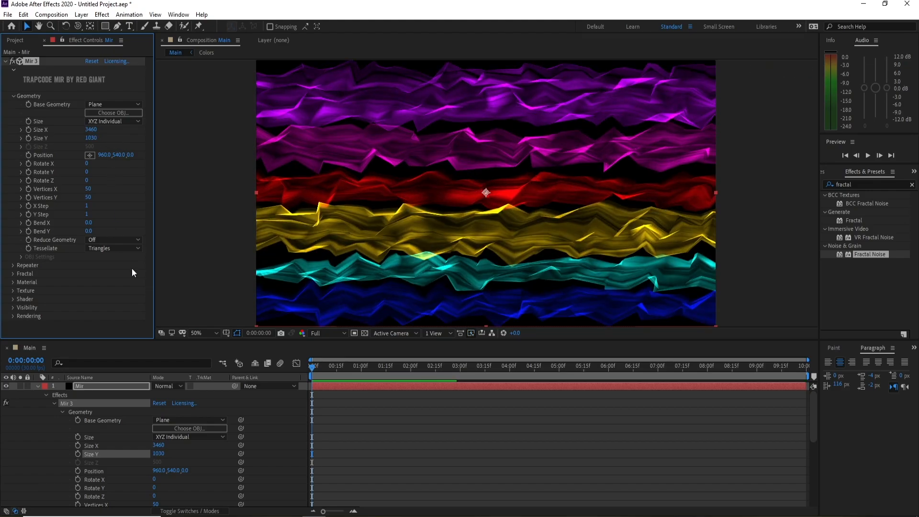
pyautogui.click(39, 386)
pyautogui.click(84, 386)
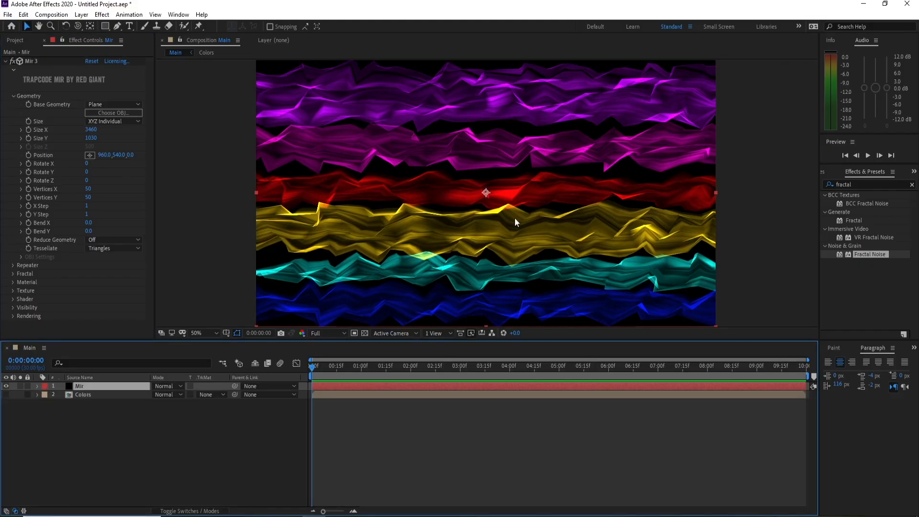
# - Add a two-node camera with the 50mm preset and orbit it slightly around the Mir streaks
pyautogui.click(81, 14)
pyautogui.moveTo(95, 28)
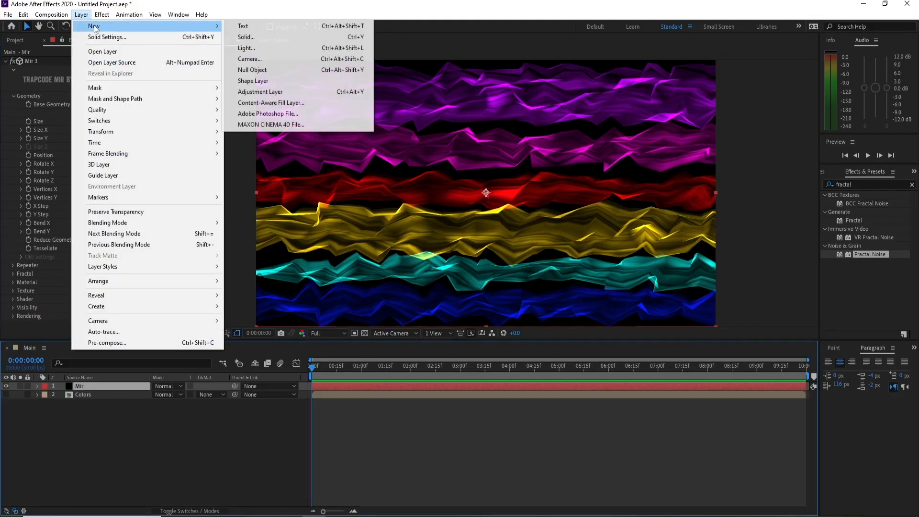
pyautogui.click(250, 59)
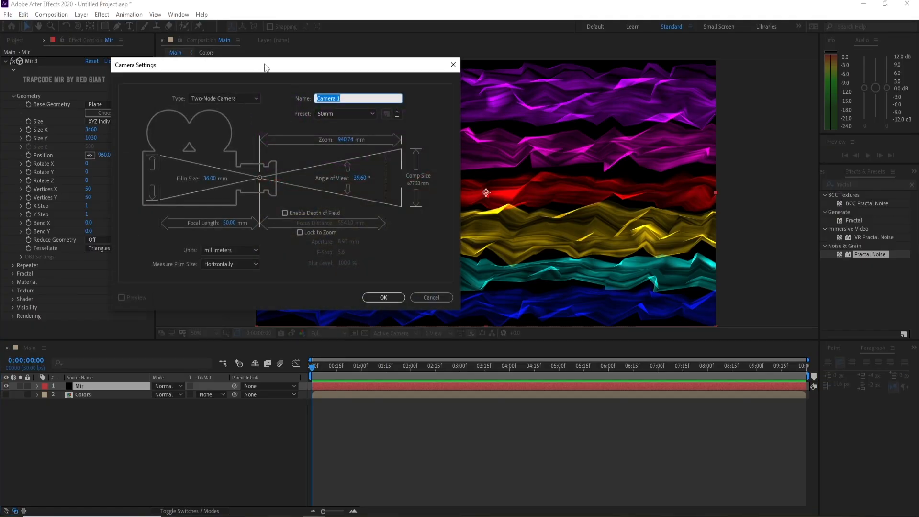
pyautogui.moveTo(267, 67); pyautogui.dragTo(407, 40)
pyautogui.click(526, 269)
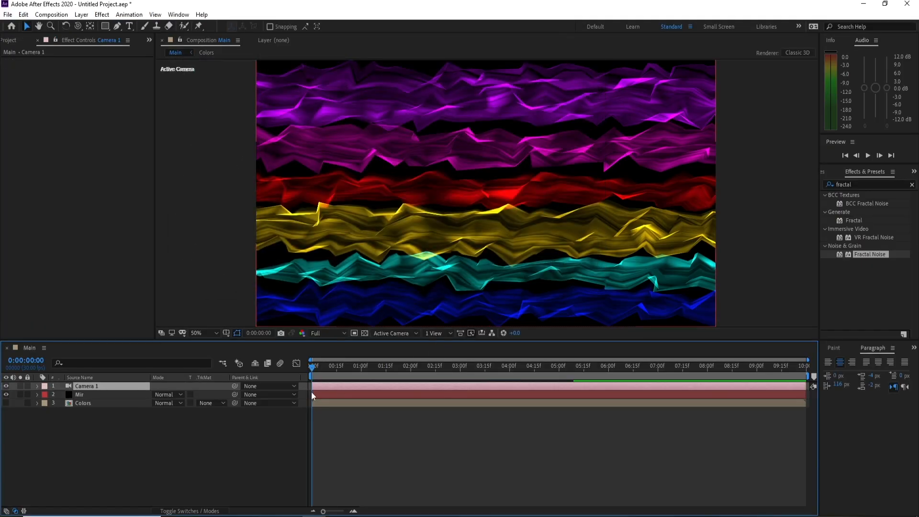
pyautogui.moveTo(79, 27); pyautogui.dragTo(125, 39)
pyautogui.moveTo(496, 229)
pyautogui.mouseDown()
pyautogui.moveTo(499, 130)
pyautogui.moveTo(500, 218)
pyautogui.moveTo(489, 226)
pyautogui.moveTo(497, 227)
pyautogui.mouseUp()
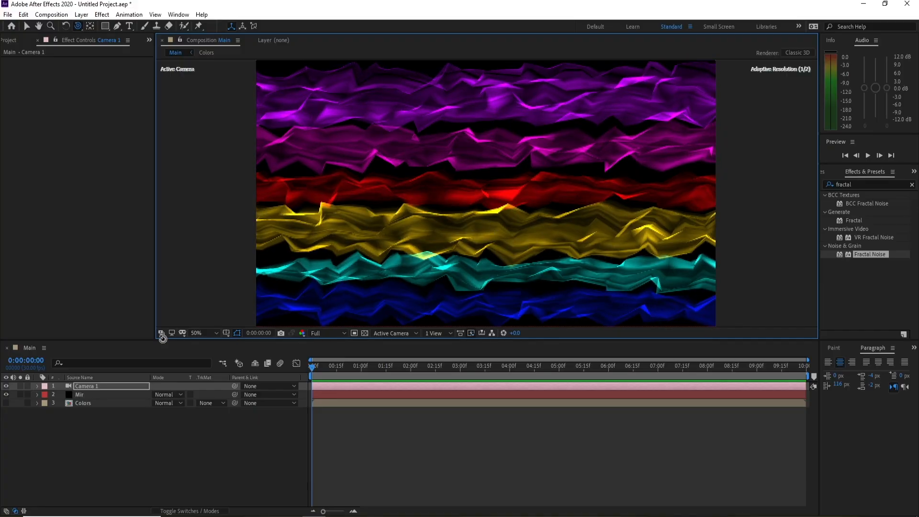
# - Set the Mir geometry's Rotate Z to -35 so the streaks run diagonally, and collapse its geometry settings
pyautogui.click(82, 396)
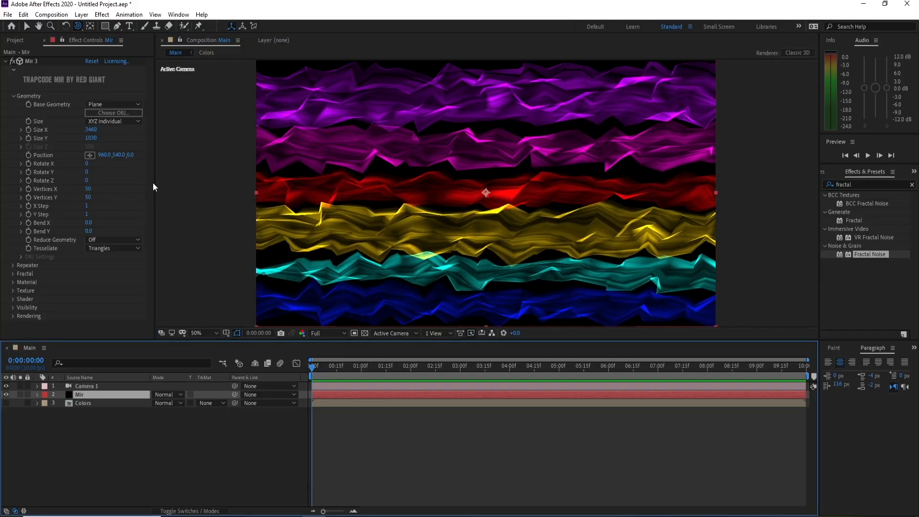
pyautogui.moveTo(154, 182); pyautogui.dragTo(162, 183)
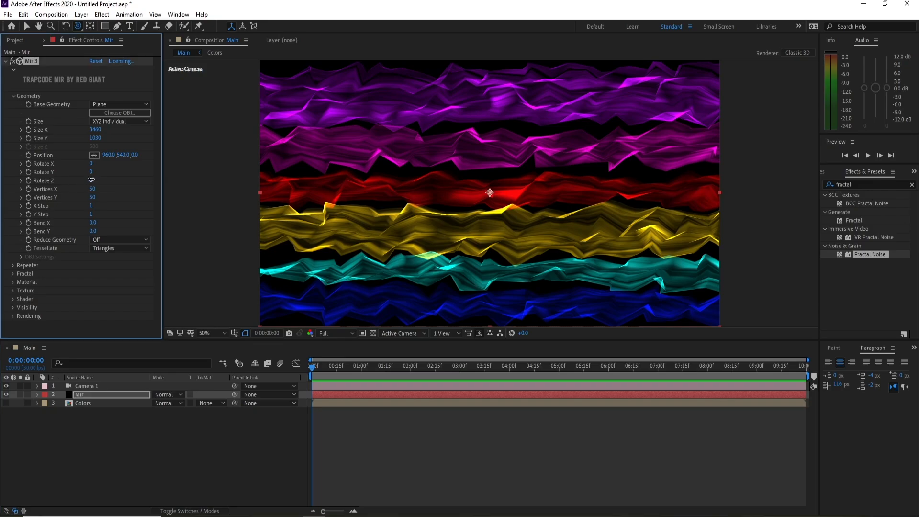
pyautogui.moveTo(91, 180); pyautogui.dragTo(75, 180)
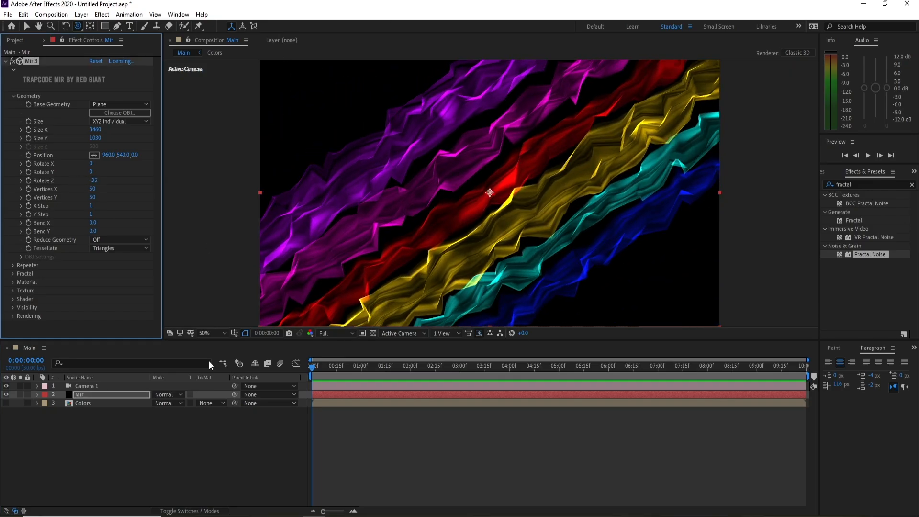
pyautogui.click(78, 397)
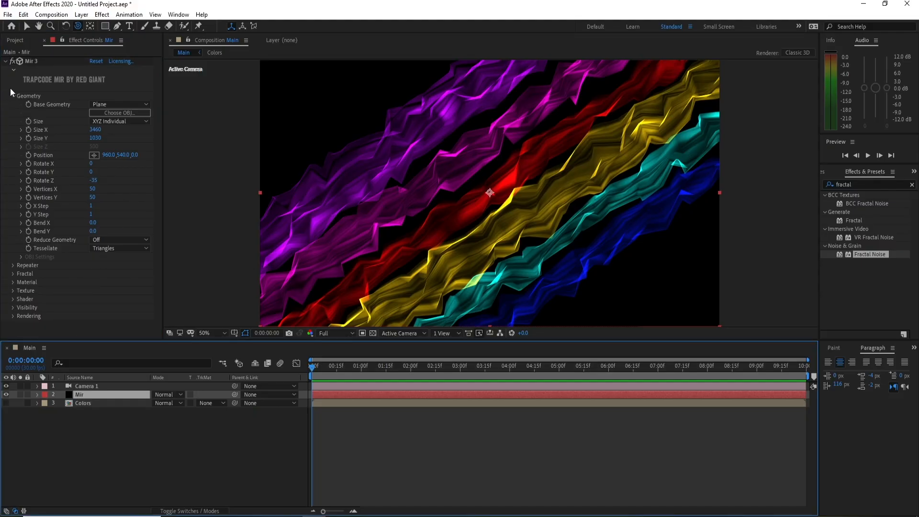
pyautogui.click(13, 71)
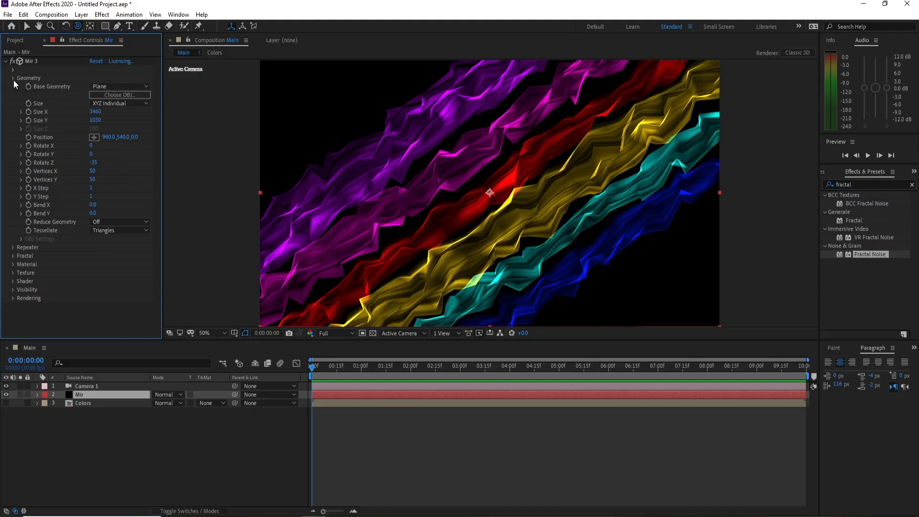
pyautogui.click(13, 79)
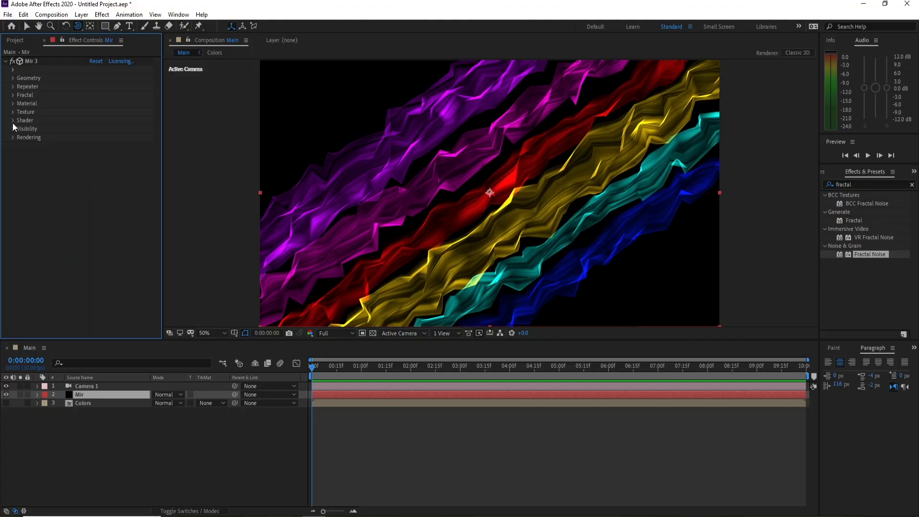
# - Set the Amplitude of the Mir 3 fractal to 150
pyautogui.click(12, 95)
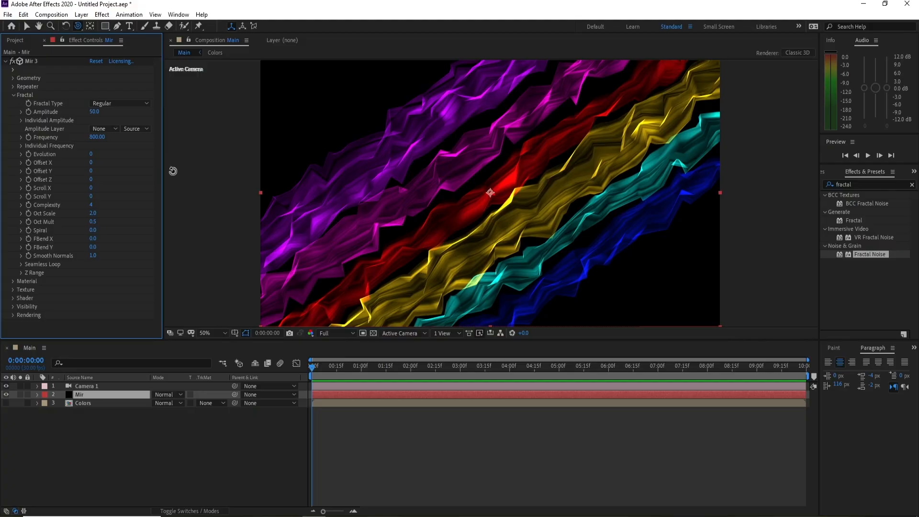
pyautogui.moveTo(163, 172); pyautogui.dragTo(174, 171)
pyautogui.click(99, 112)
pyautogui.write('1')
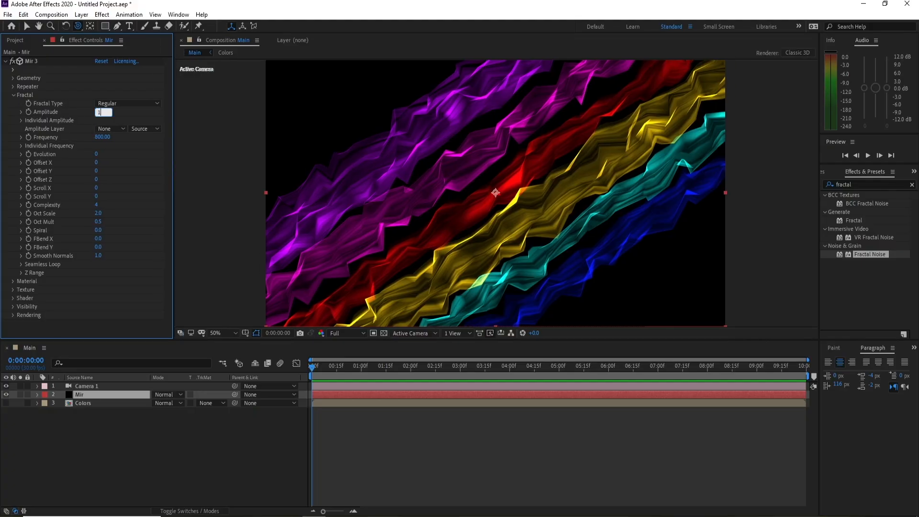
pyautogui.write('50')
pyautogui.press('Return')
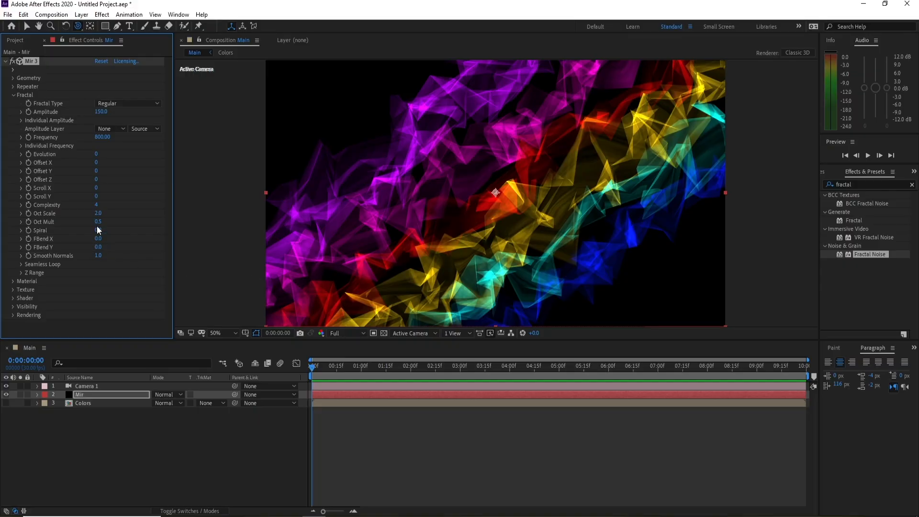
# - Set the fractal's individual Frequency X to 2 to stretch the folds into long, smooth streaks
pyautogui.click(21, 146)
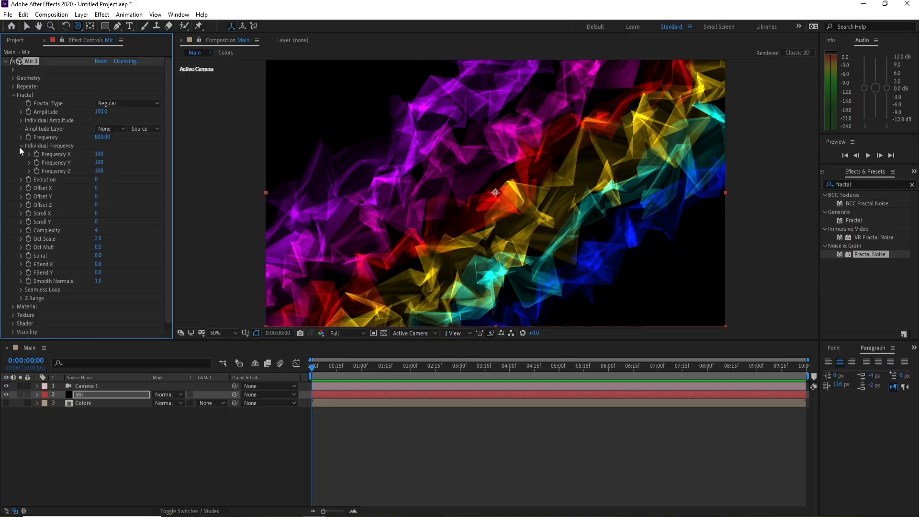
pyautogui.click(100, 154)
pyautogui.write('2')
pyautogui.press('Return')
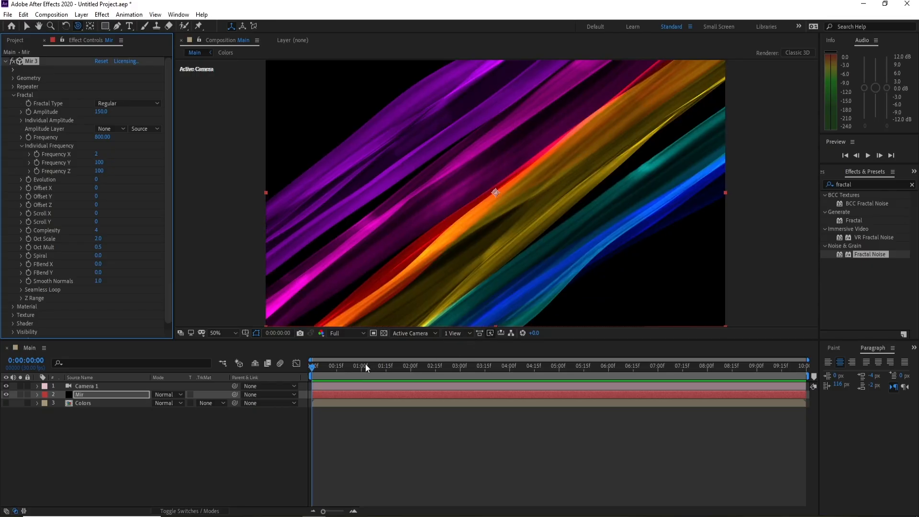
pyautogui.moveTo(332, 367); pyautogui.dragTo(298, 369)
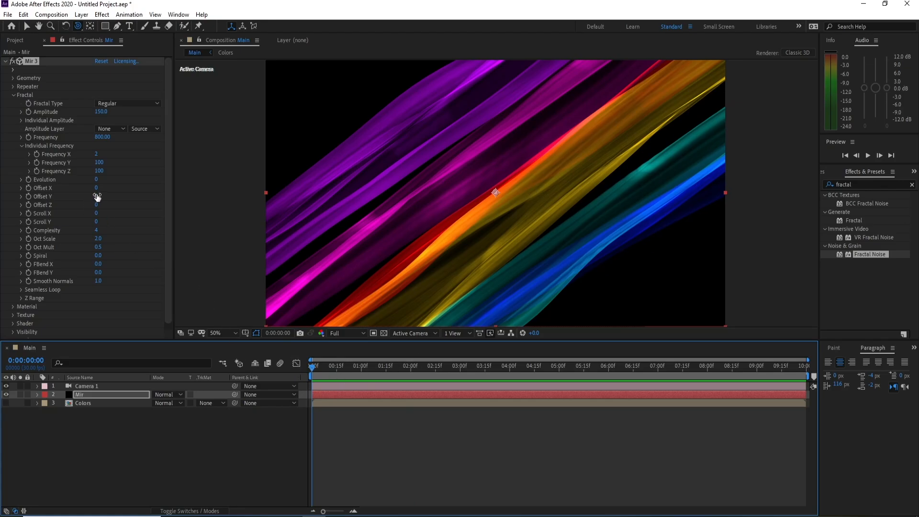
pyautogui.moveTo(96, 188); pyautogui.dragTo(154, 197)
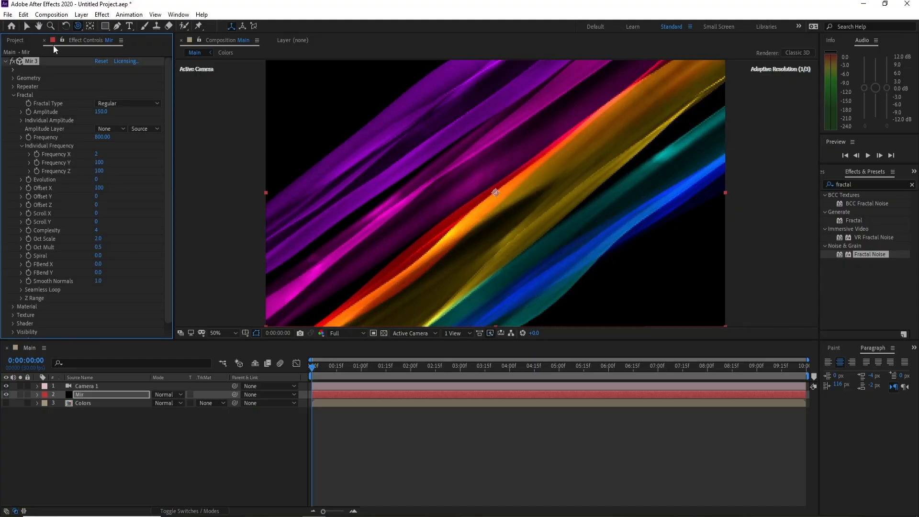
pyautogui.click(24, 14)
pyautogui.click(29, 24)
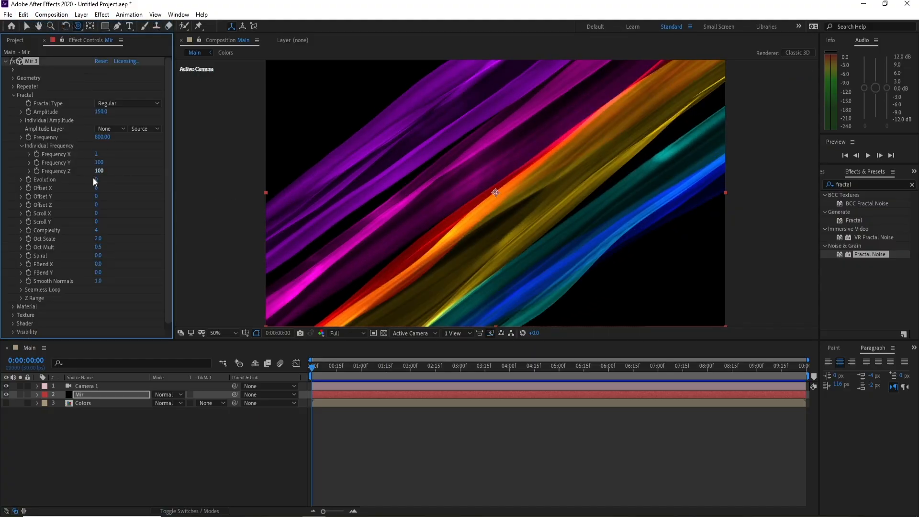
# - Animate the fractal's Offset X with the expression time*500
pyautogui.keyDown('alt'); pyautogui.click(29, 187); pyautogui.keyUp('alt')
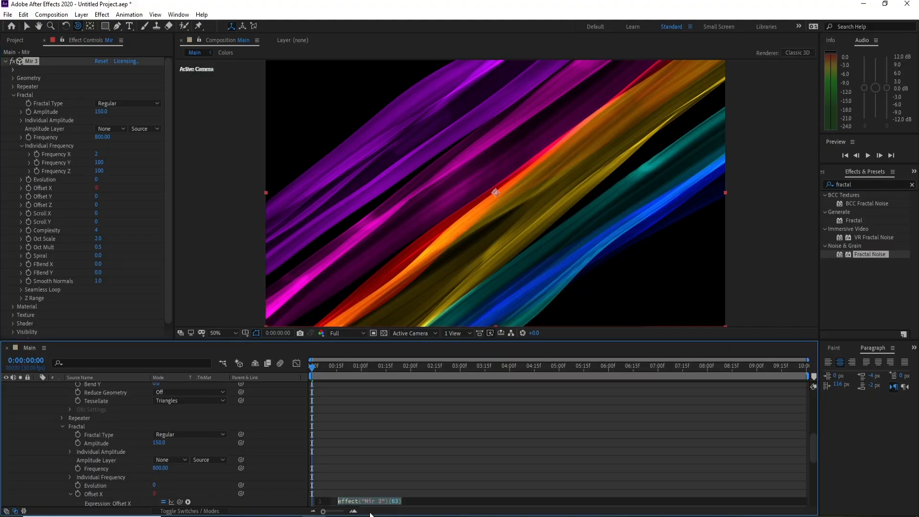
pyautogui.write('time')
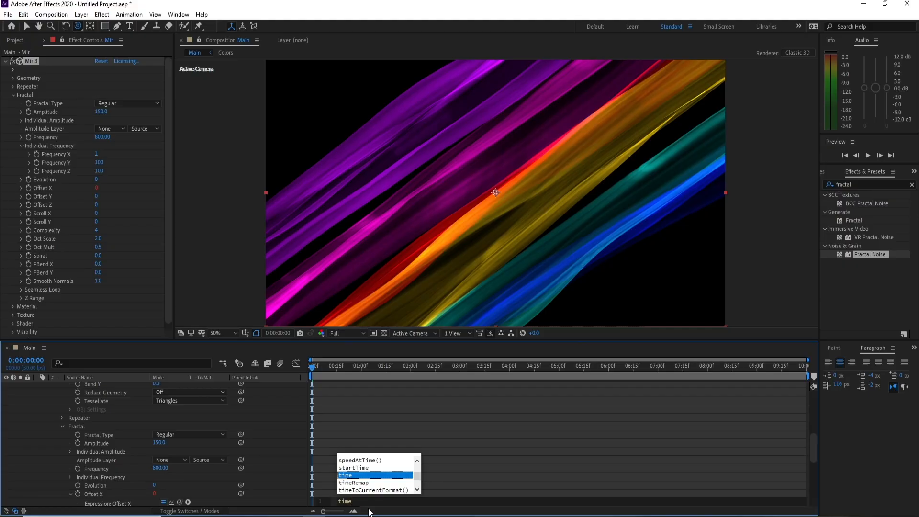
pyautogui.write('*')
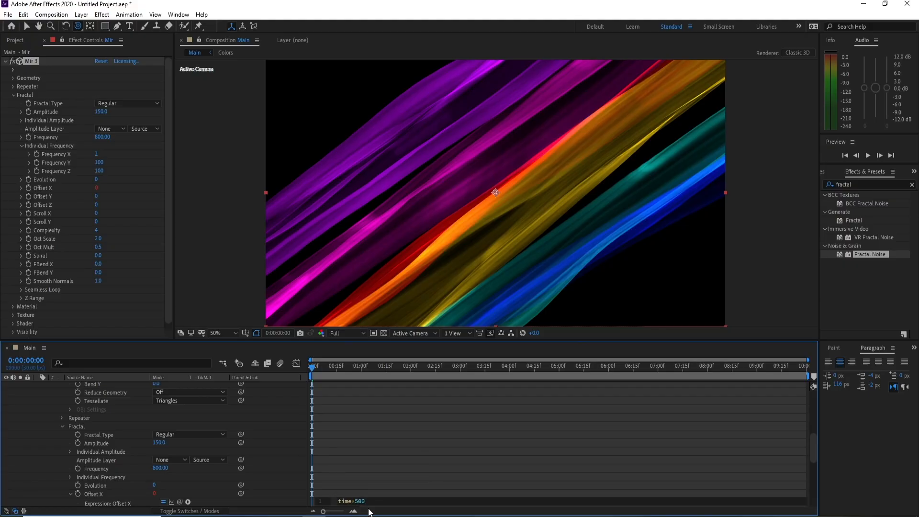
pyautogui.write('500')
pyautogui.click(227, 290)
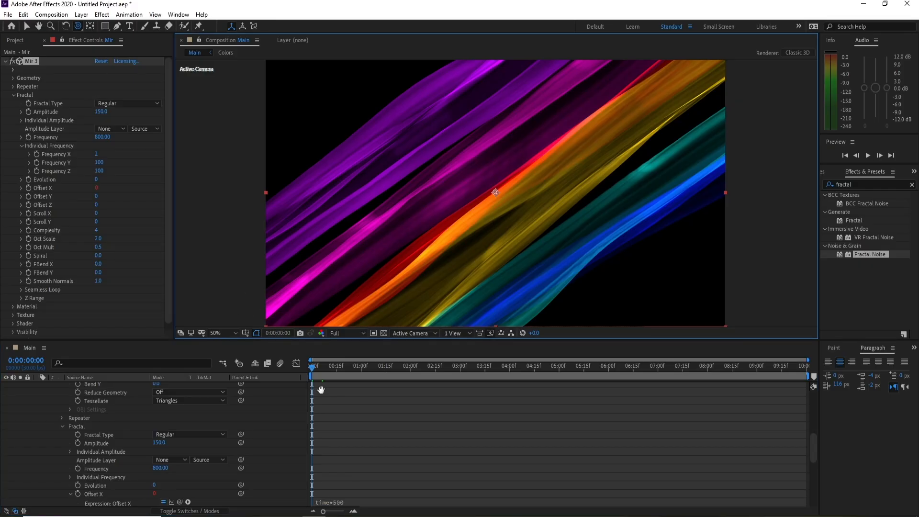
# - Preview the moving streaks, park the playhead at 0:00:01:00, and collapse the Mir layer's properties
pyautogui.press('space')
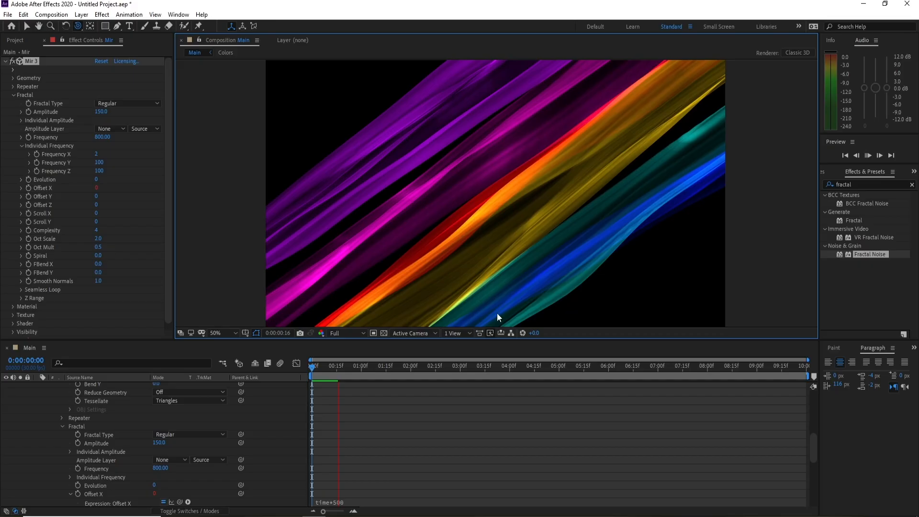
pyautogui.click(338, 372)
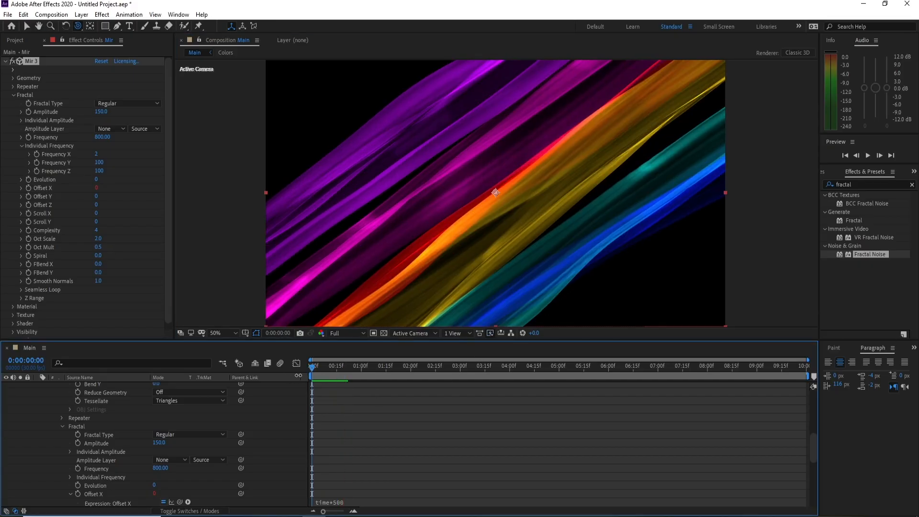
pyautogui.press('space')
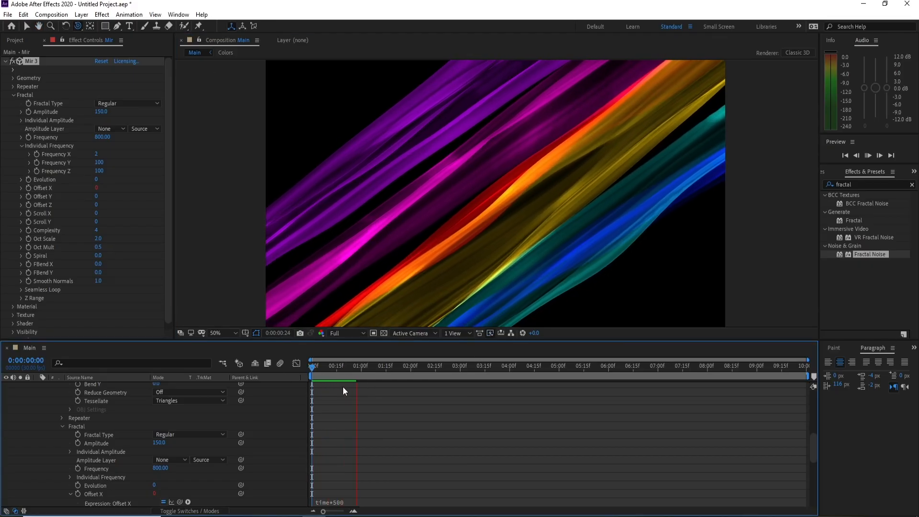
pyautogui.click(362, 372)
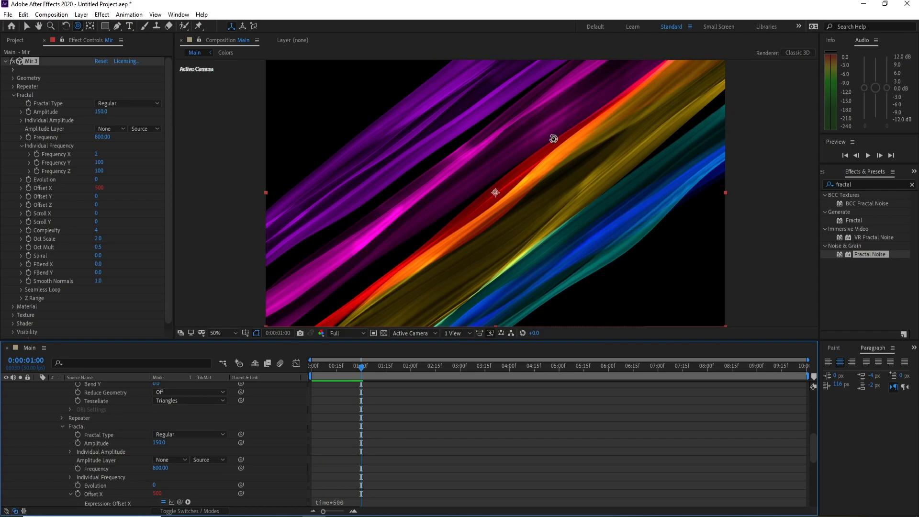
pyautogui.scroll(6, 90, 416)
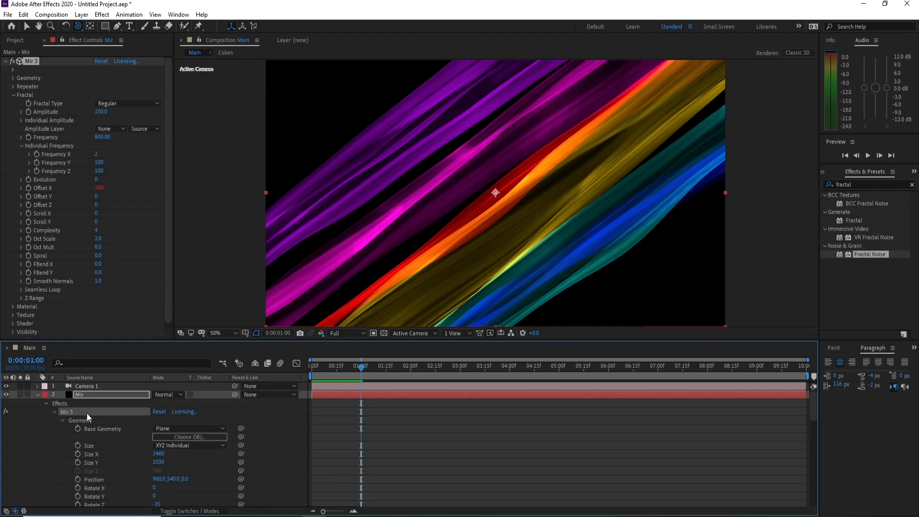
pyautogui.click(37, 394)
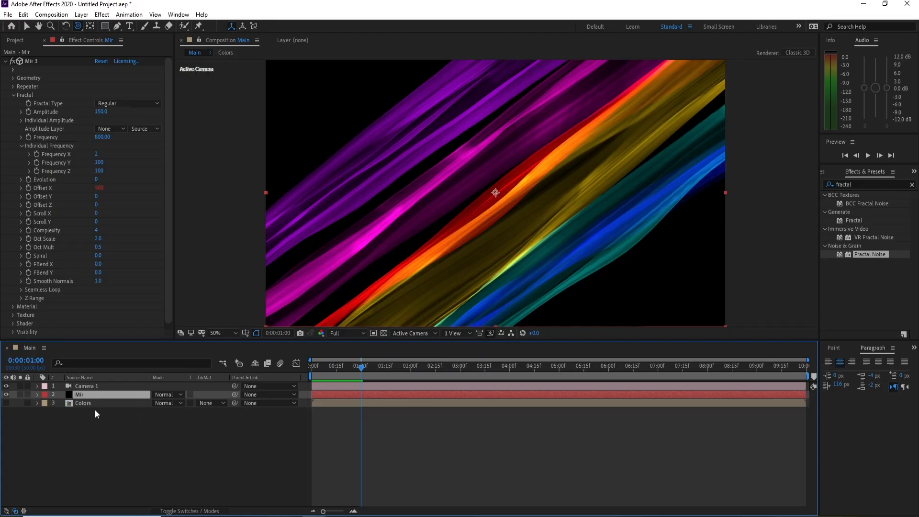
# - In the Colors composition, make the yellow stripe on Shape Layer 4 slightly thinner, and check the streaks in Main
pyautogui.doubleClick(89, 404)
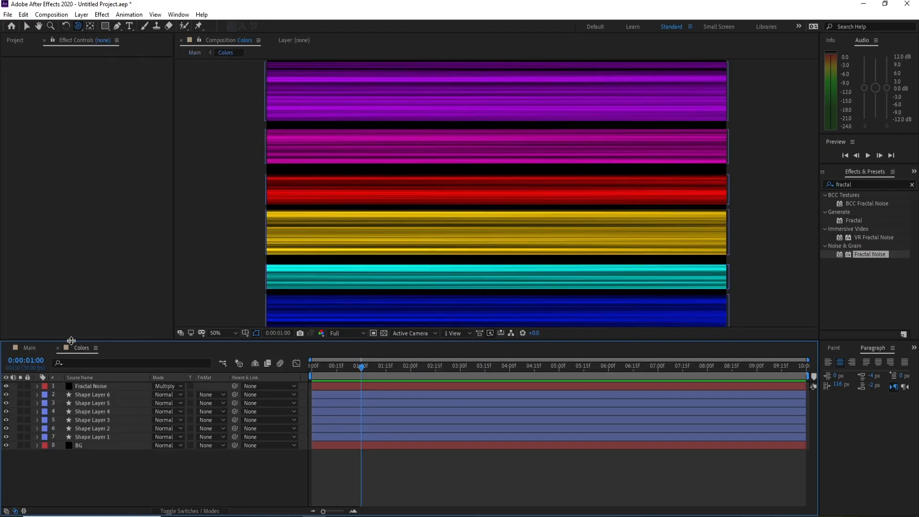
pyautogui.click(87, 428)
pyautogui.click(90, 421)
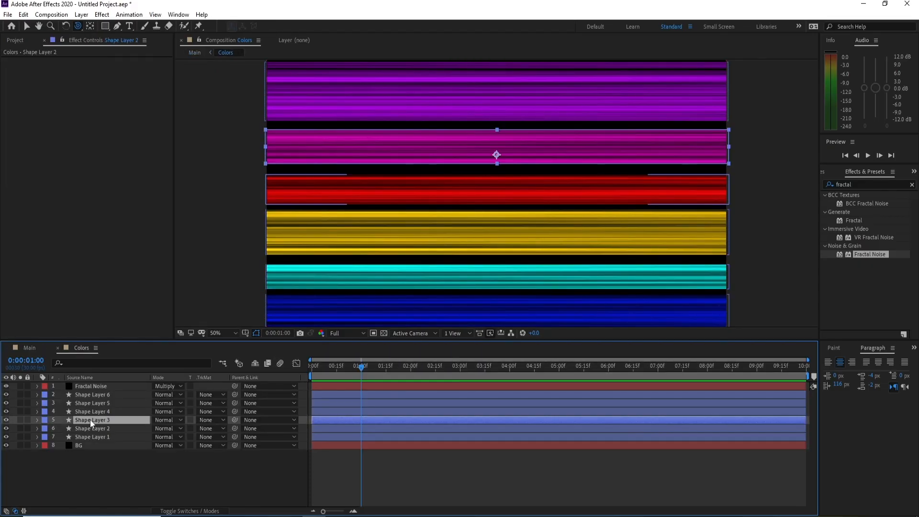
pyautogui.click(101, 411)
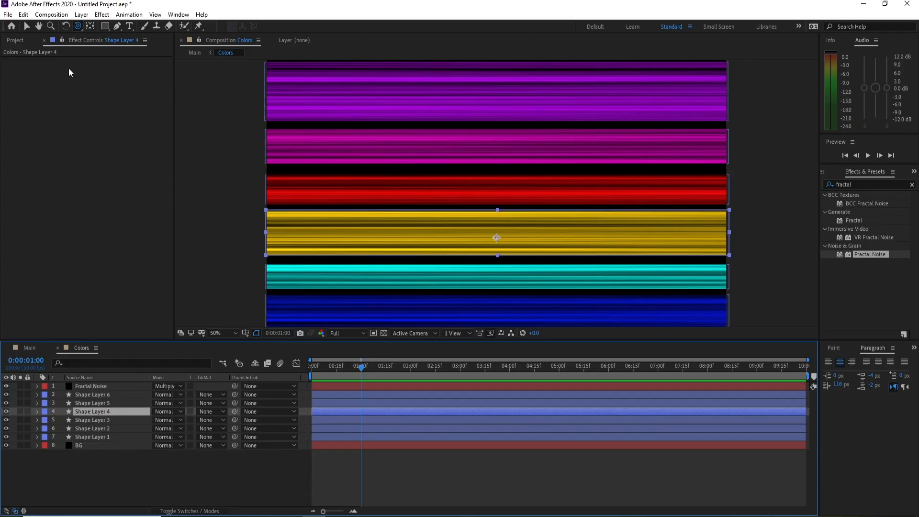
pyautogui.click(27, 26)
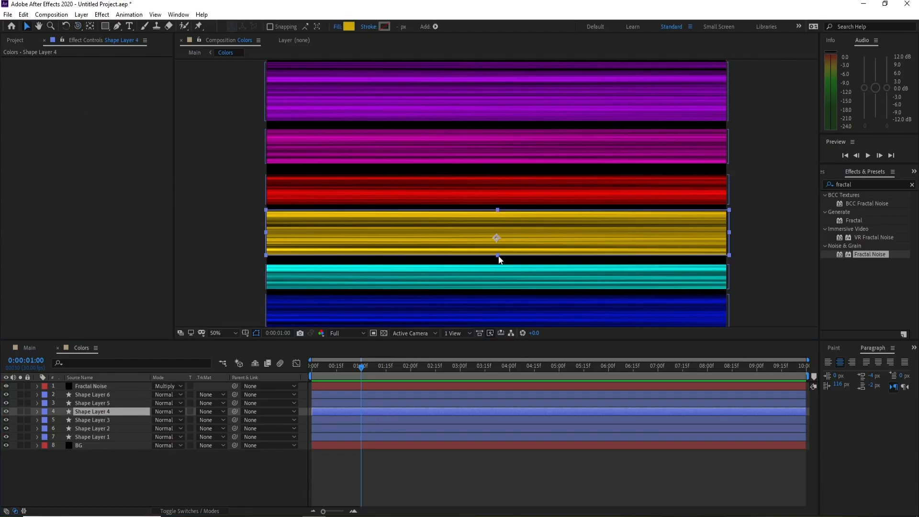
pyautogui.moveTo(498, 256); pyautogui.dragTo(497, 250)
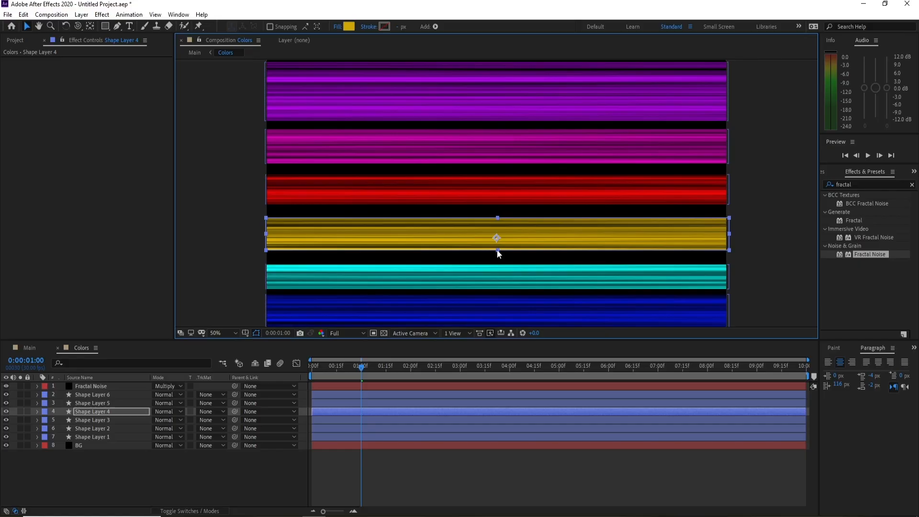
pyautogui.click(28, 348)
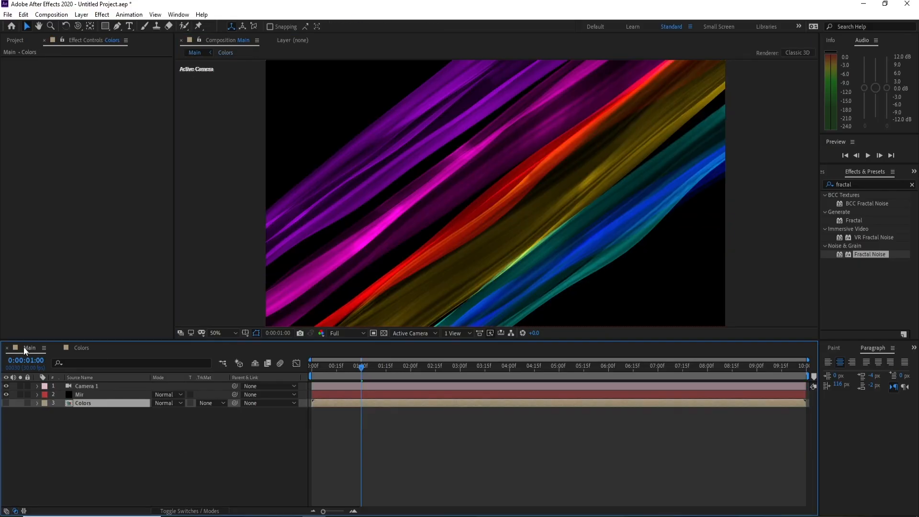
# - Make the blue stripe on Shape Layer 6 in Colors slightly thinner, and check the streaks in Main
pyautogui.click(81, 348)
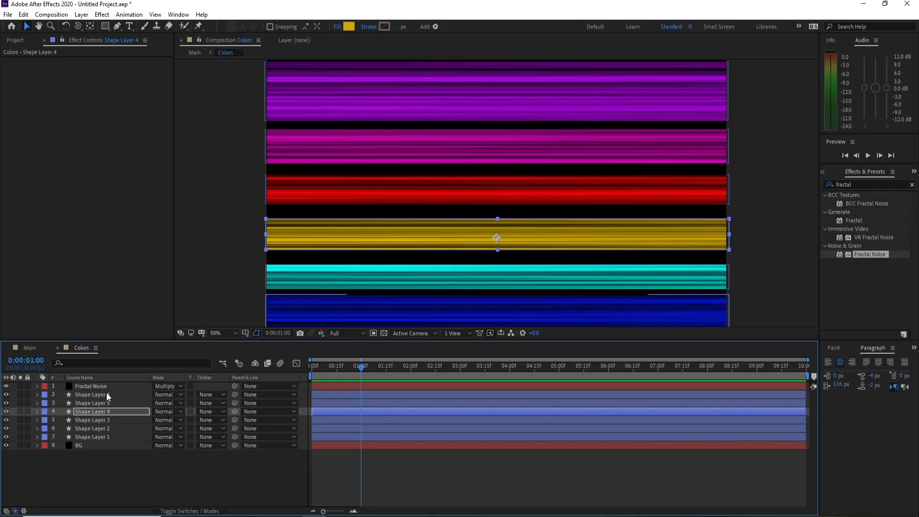
pyautogui.click(106, 395)
pyautogui.scroll(-2, 489, 295)
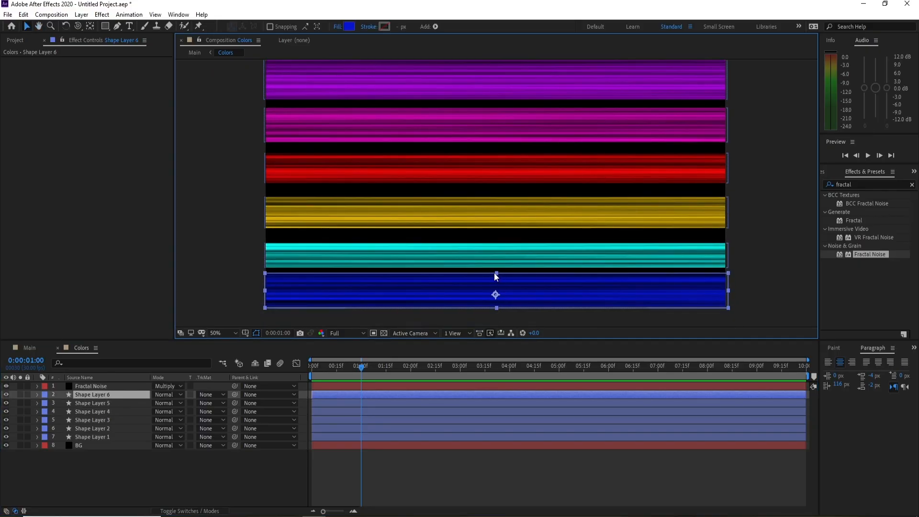
pyautogui.moveTo(497, 277); pyautogui.dragTo(497, 283)
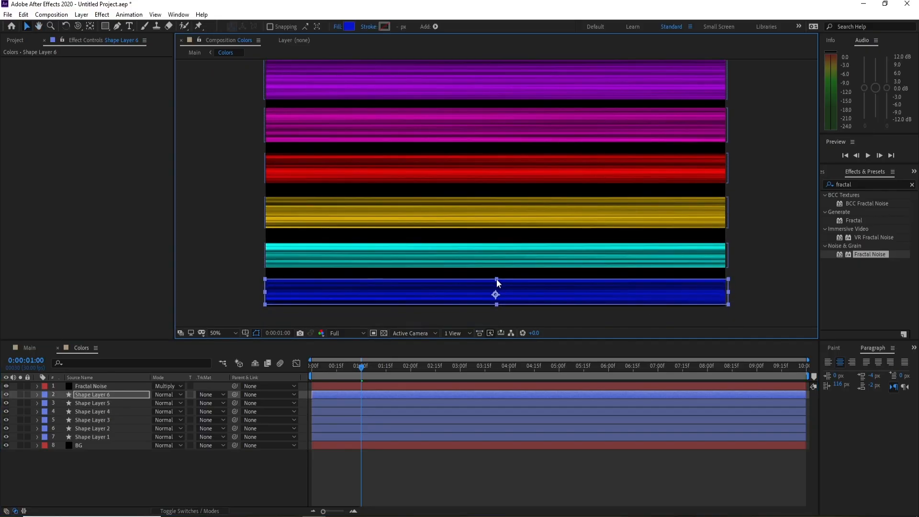
pyautogui.click(28, 348)
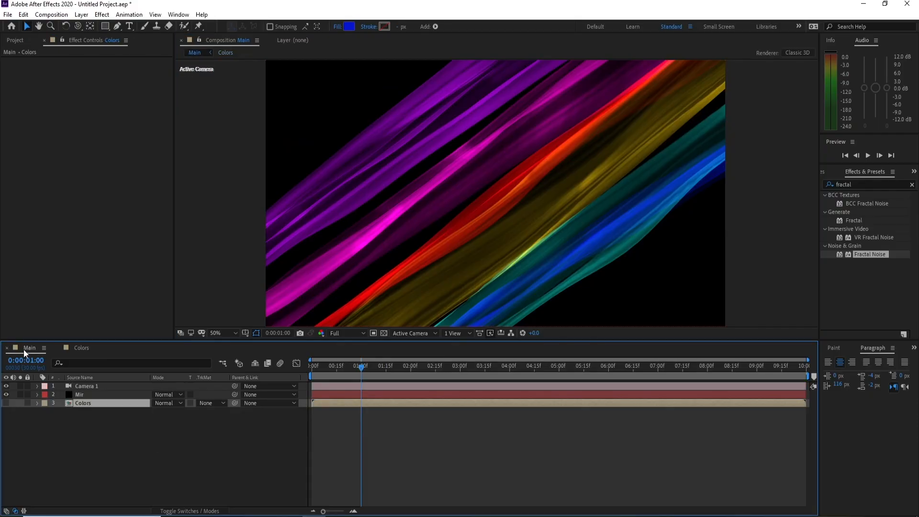
# - Move the cyan stripe on Shape Layer 5 in Colors up close to the yellow stripe, and check the streaks in Main
pyautogui.click(80, 349)
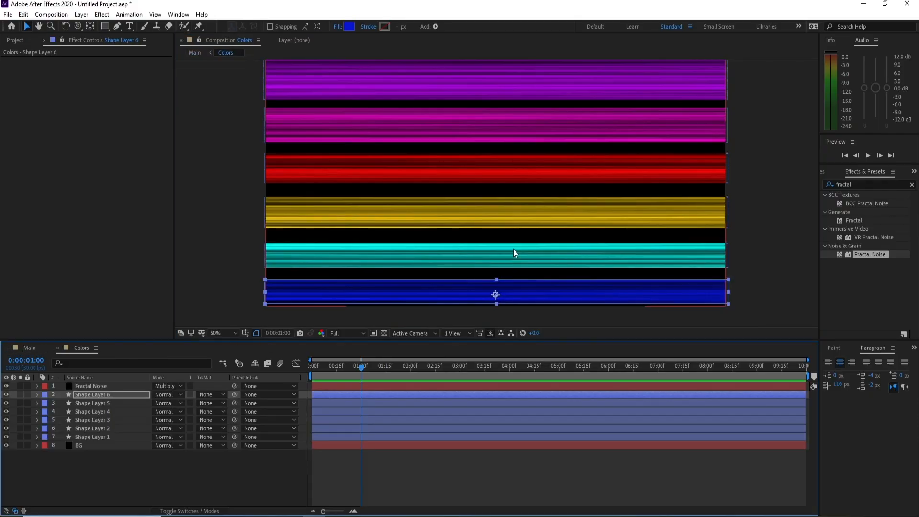
pyautogui.click(104, 404)
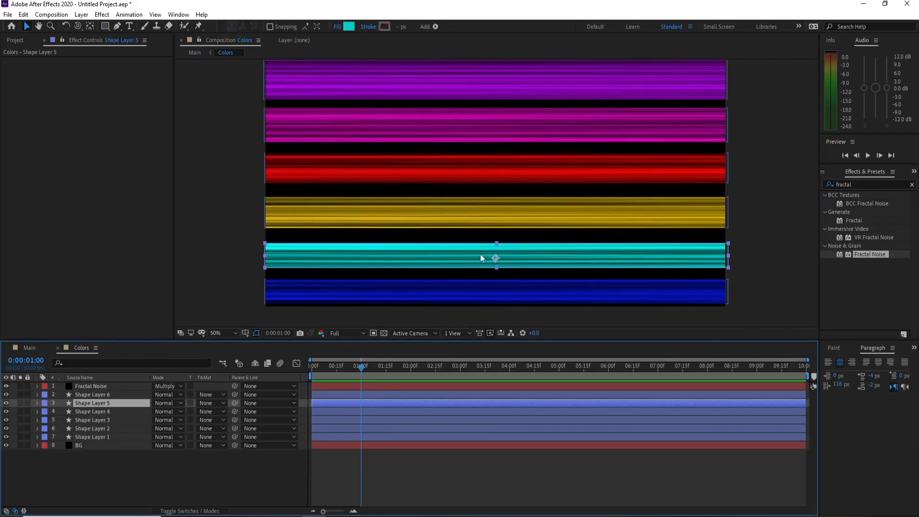
pyautogui.moveTo(481, 253); pyautogui.dragTo(482, 242)
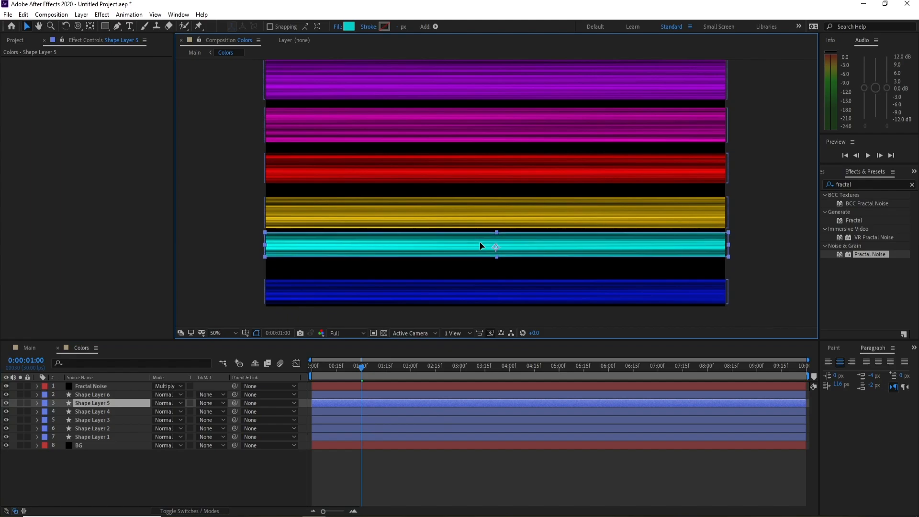
pyautogui.click(33, 349)
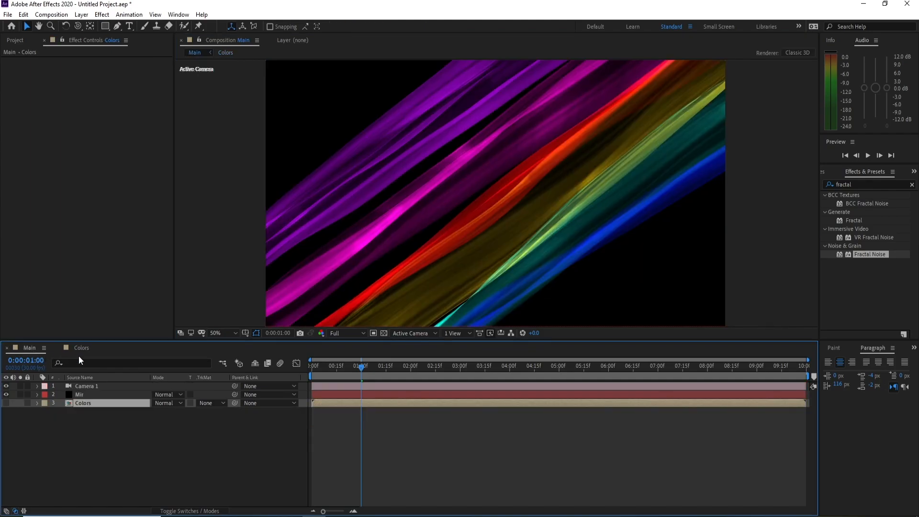
# - Make the purple stripe on Shape Layer 1 in the Colors composition thinner
pyautogui.click(82, 350)
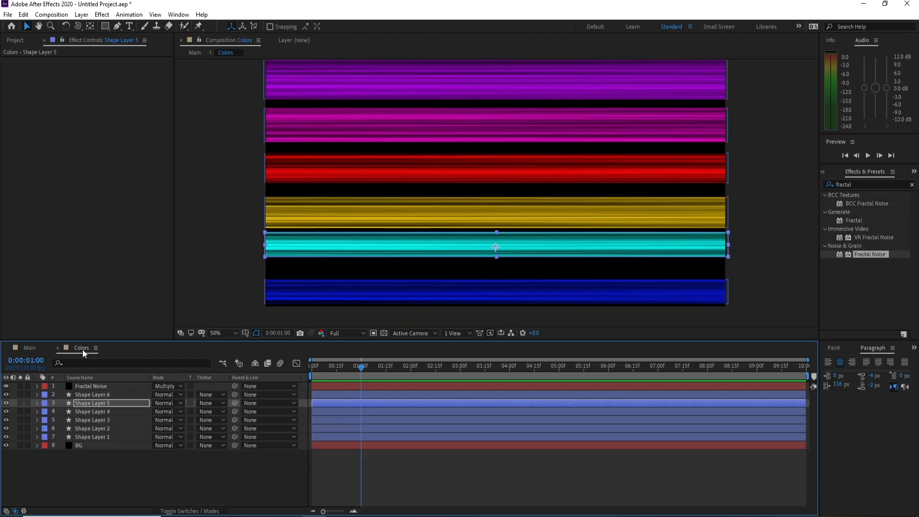
pyautogui.click(91, 437)
pyautogui.moveTo(497, 99); pyautogui.dragTo(497, 90)
# - Move the magenta stripe on Shape Layer 2 up close to the purple stripe
pyautogui.click(113, 427)
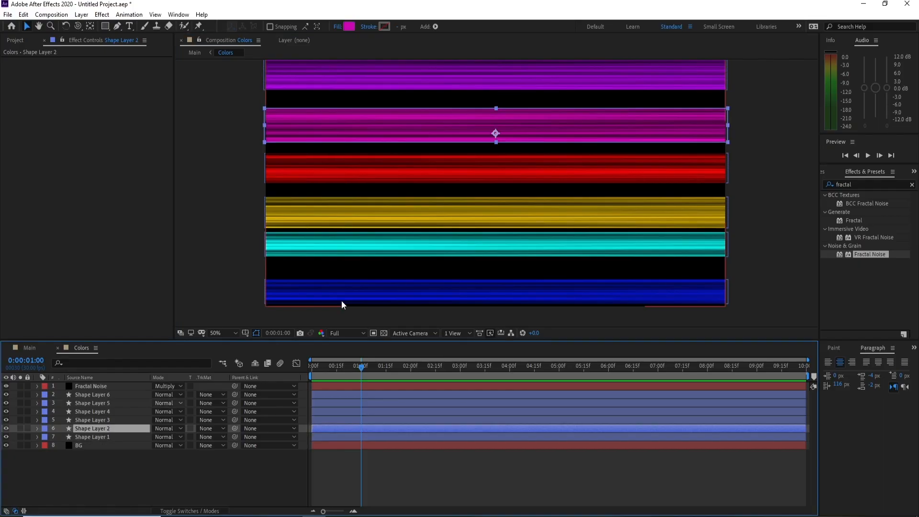
pyautogui.moveTo(510, 129); pyautogui.dragTo(510, 114)
pyautogui.press('Return')
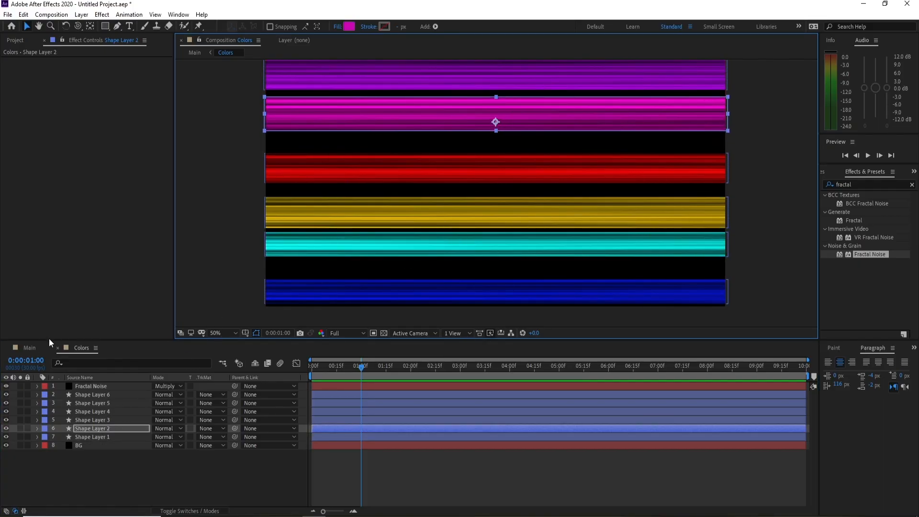
# - Move the red stripe on Shape Layer 3 in Colors up toward the magenta stripe, slightly thicker, and check the streaks in Main
pyautogui.click(30, 347)
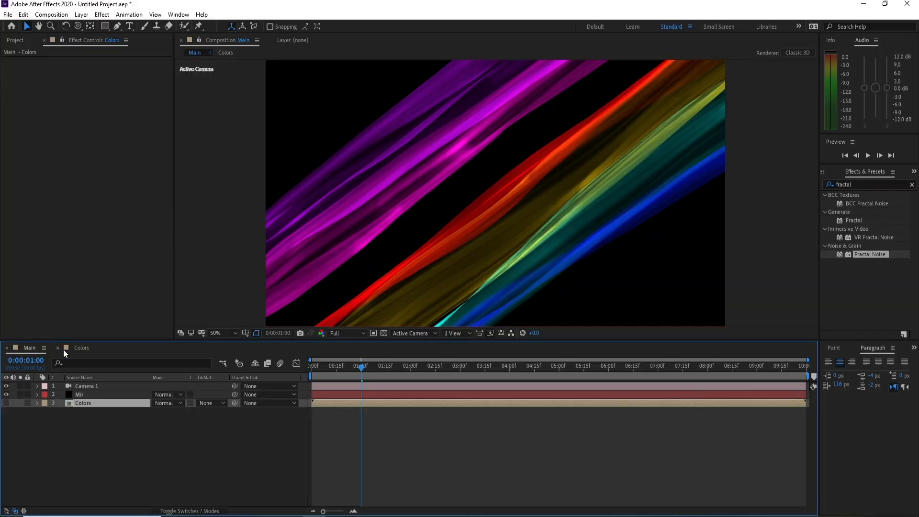
pyautogui.click(82, 349)
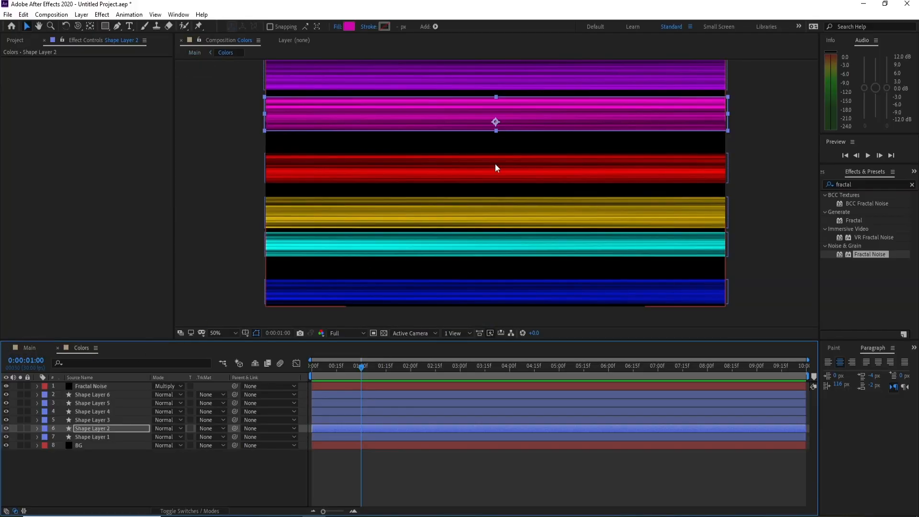
pyautogui.click(518, 170)
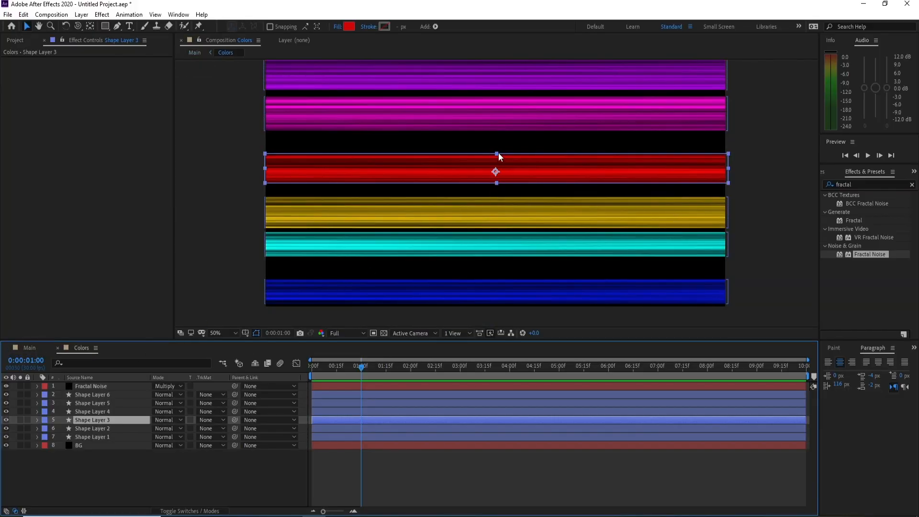
pyautogui.moveTo(499, 164); pyautogui.dragTo(501, 149)
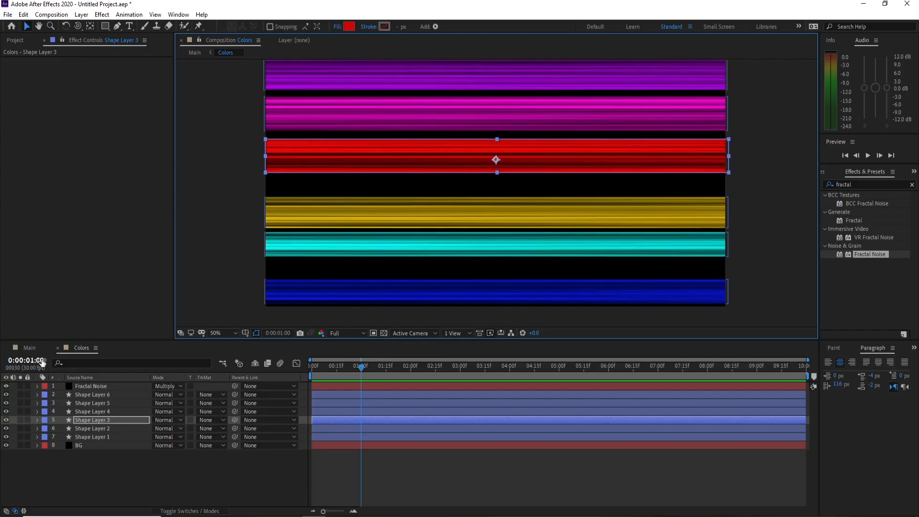
pyautogui.click(30, 348)
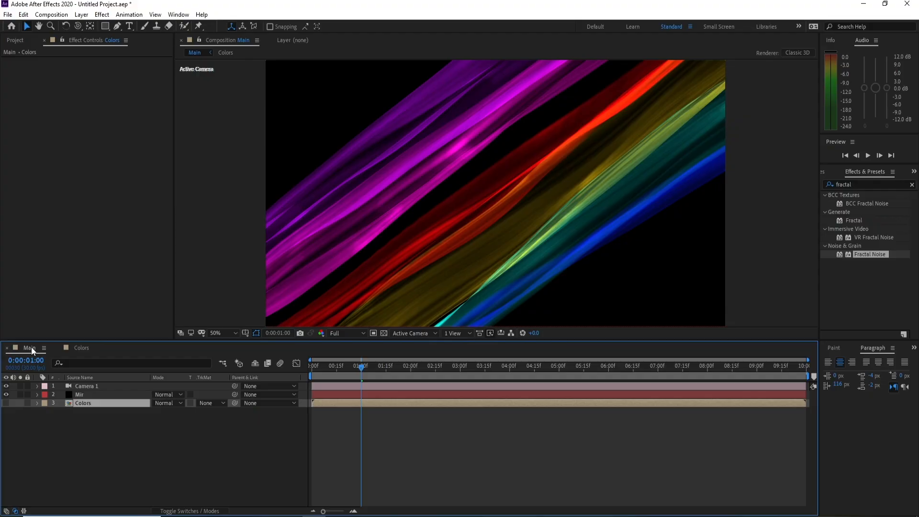
pyautogui.click(80, 348)
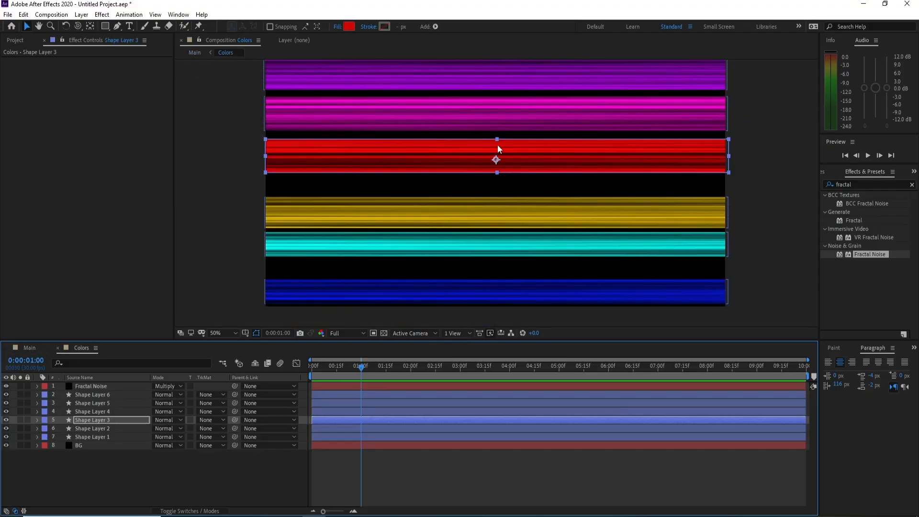
# - Thicken the red stripe on Shape Layer 3 and bring it right up against the magenta stripe's lower edge
pyautogui.moveTo(498, 141); pyautogui.dragTo(498, 140)
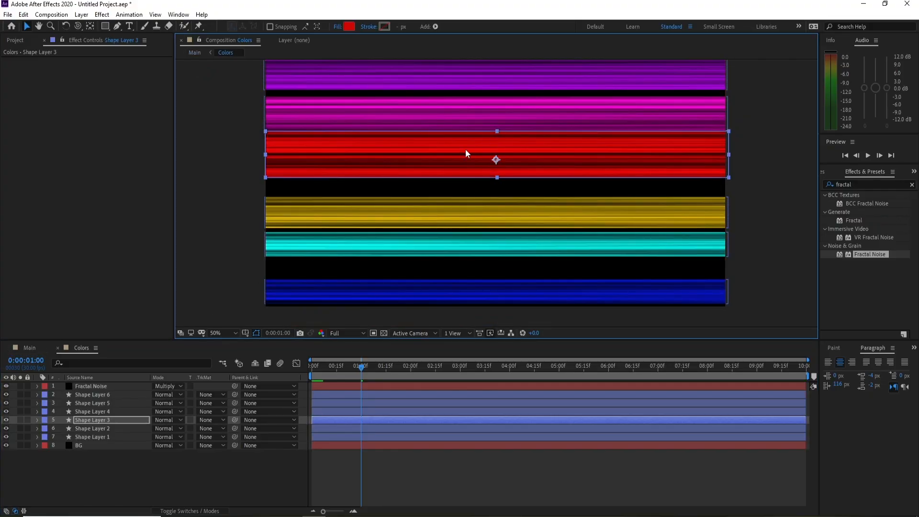
pyautogui.click(31, 350)
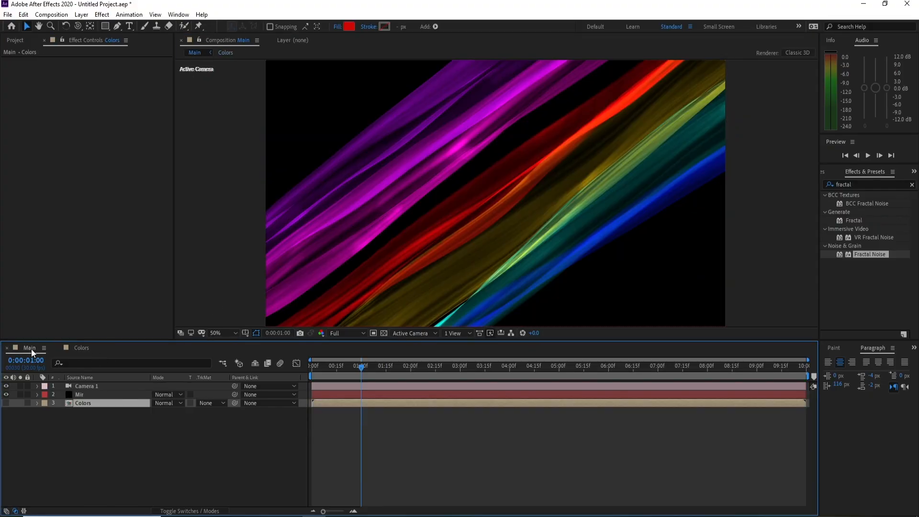
pyautogui.click(85, 351)
pyautogui.moveTo(496, 175); pyautogui.dragTo(513, 151)
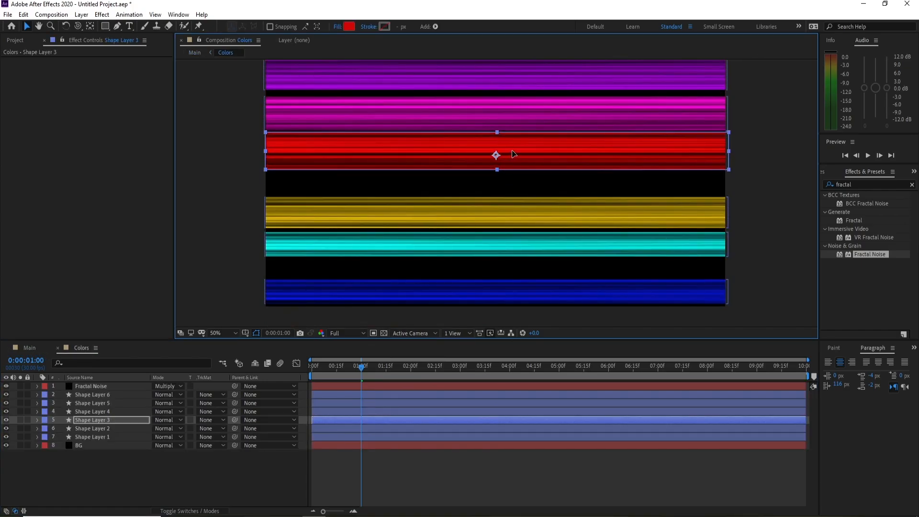
# - Brighten the fill of the yellow stripe on Shape Layer 4 to F5C400, and check the streaks in Main
pyautogui.click(93, 413)
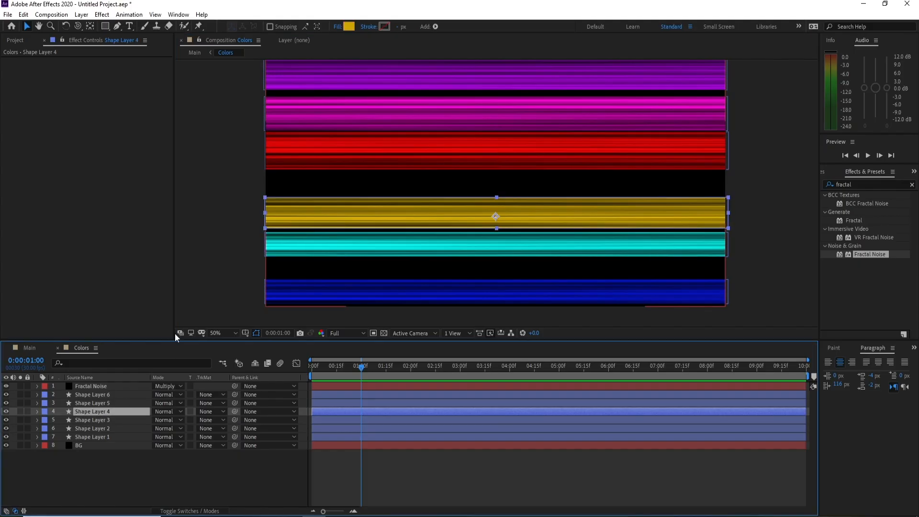
pyautogui.click(349, 27)
pyautogui.moveTo(178, 191); pyautogui.dragTo(187, 177)
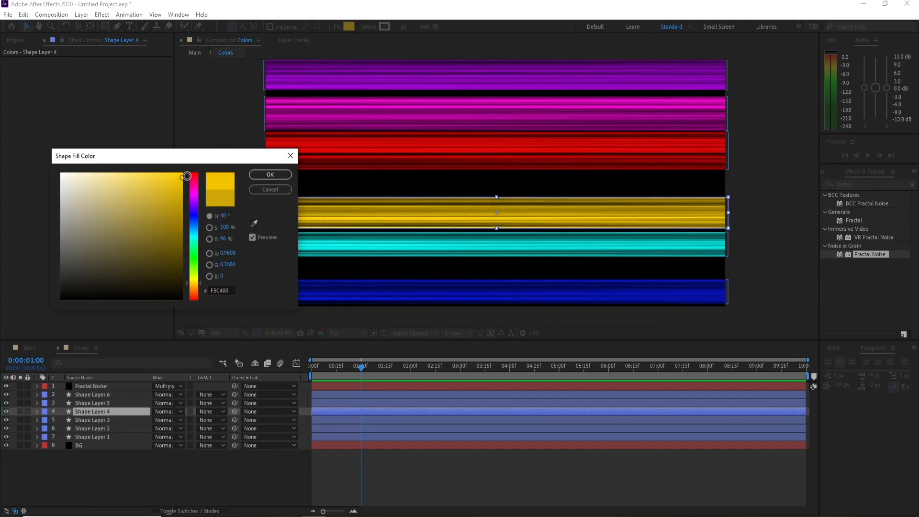
pyautogui.click(265, 176)
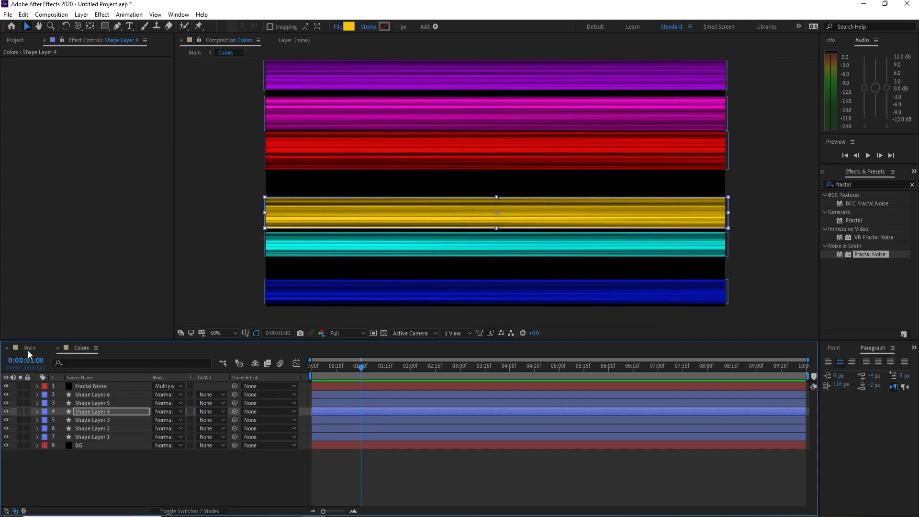
pyautogui.click(28, 348)
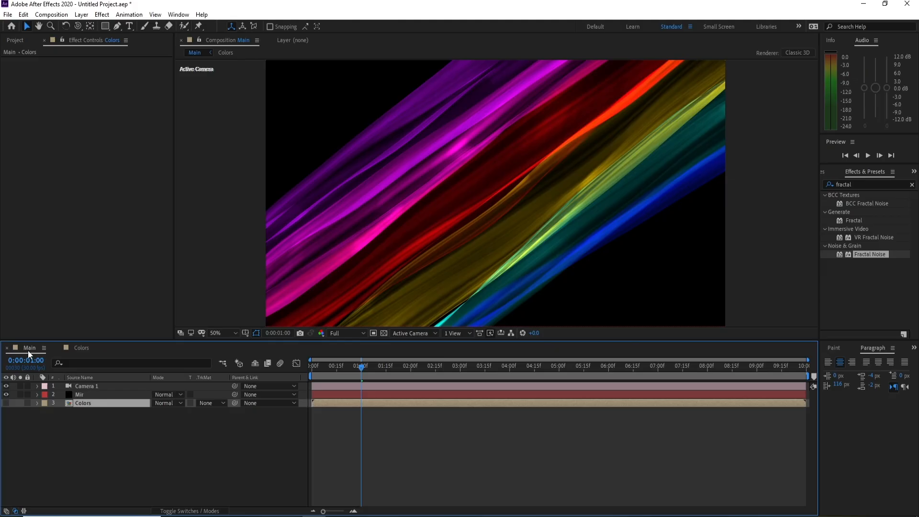
pyautogui.click(81, 347)
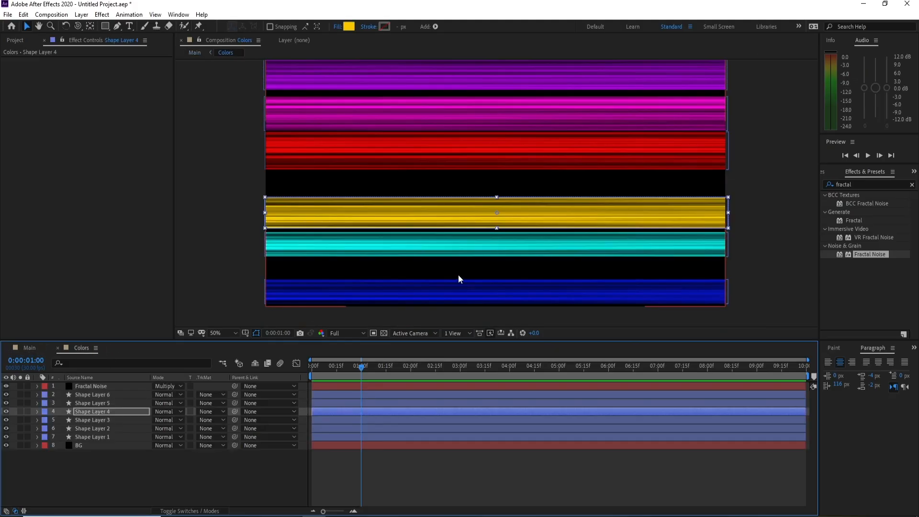
# - Move the yellow stripe up just below the red one and the cyan stripe on Shape Layer 5 up just below the yellow
pyautogui.click(498, 201)
pyautogui.moveTo(498, 201); pyautogui.dragTo(499, 183)
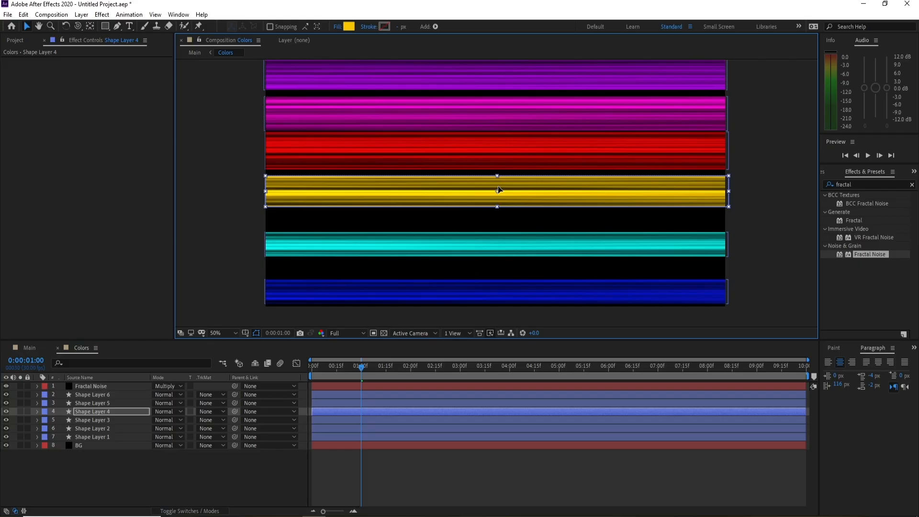
pyautogui.click(422, 275)
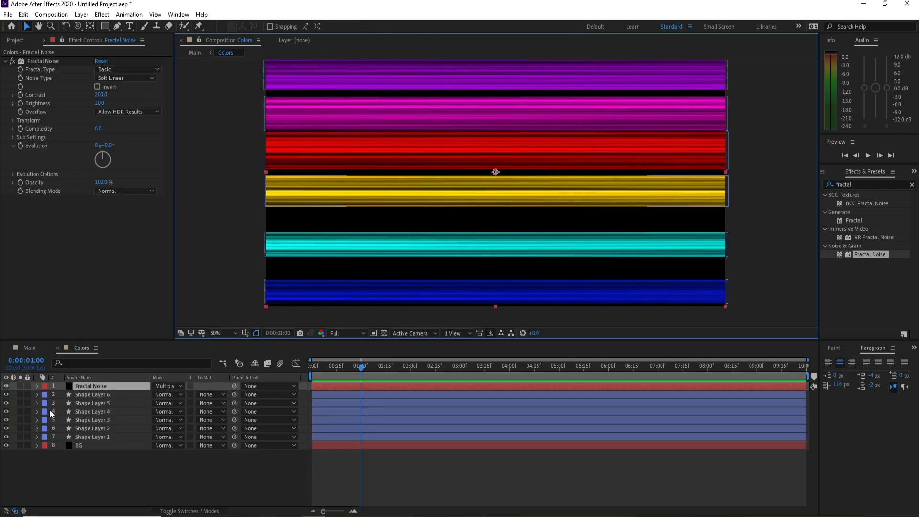
pyautogui.click(89, 404)
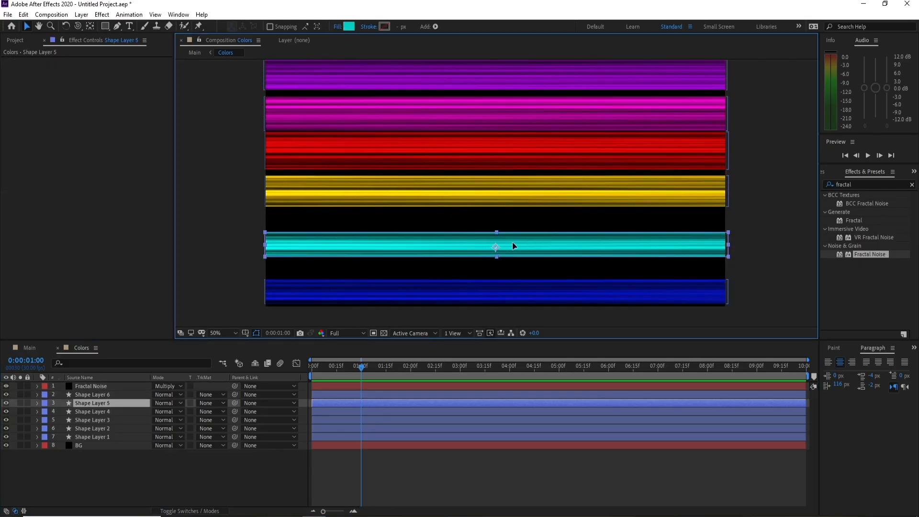
pyautogui.moveTo(513, 244); pyautogui.dragTo(512, 228)
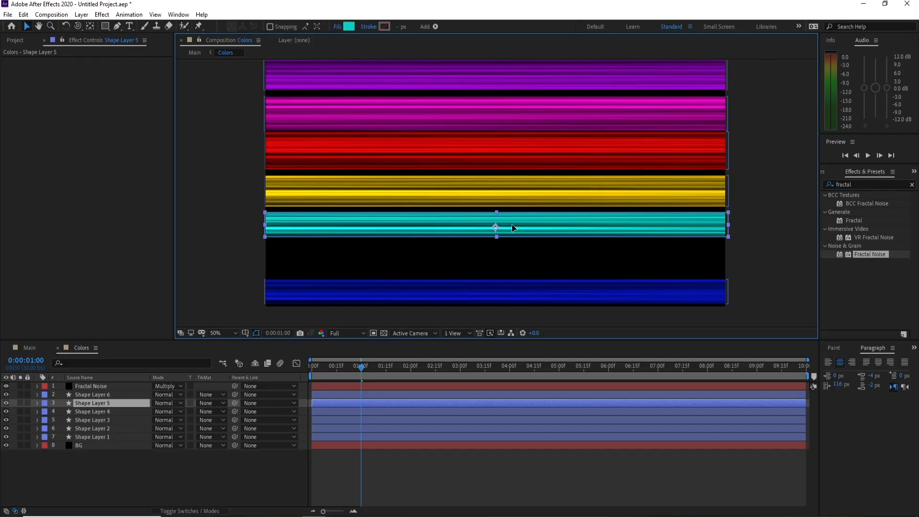
pyautogui.click(33, 350)
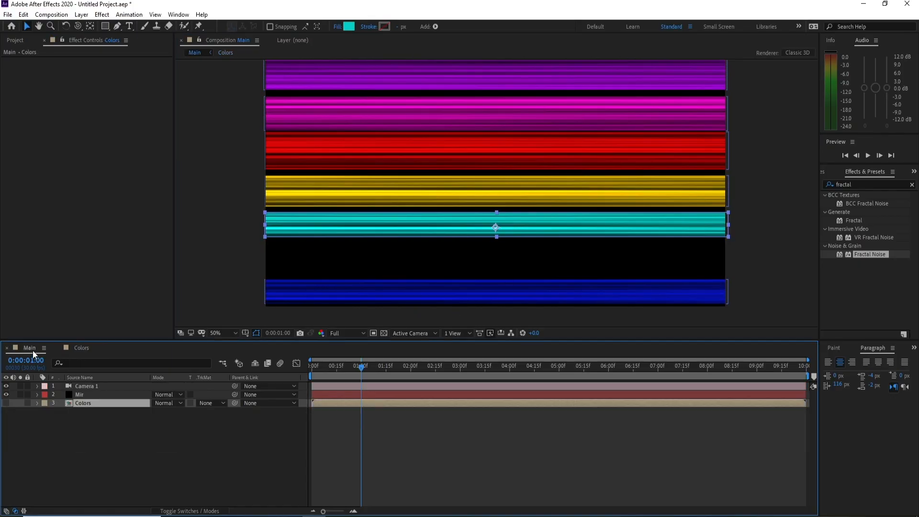
pyautogui.click(84, 349)
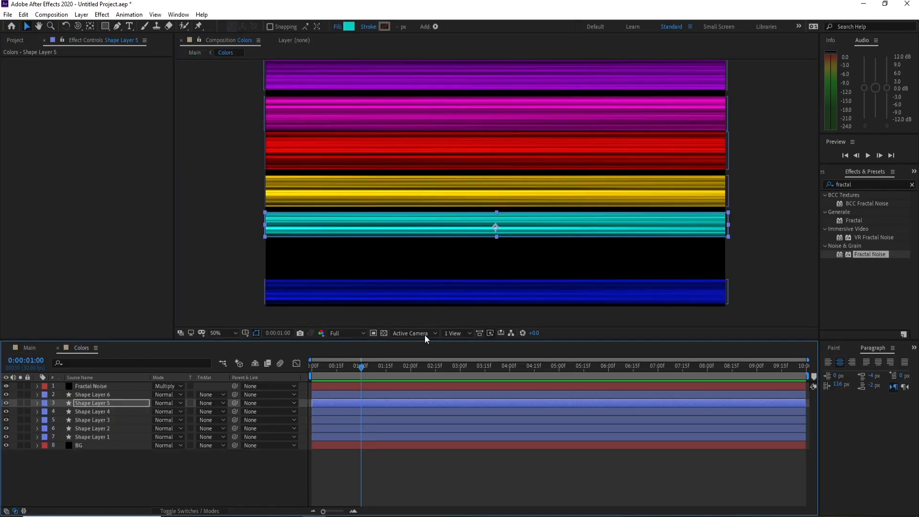
# - Thicken the blue stripe on Shape Layer 6 by extending its upper edge upward, and check the streaks in Main
pyautogui.click(96, 394)
pyautogui.moveTo(499, 280); pyautogui.dragTo(496, 264)
pyautogui.click(30, 348)
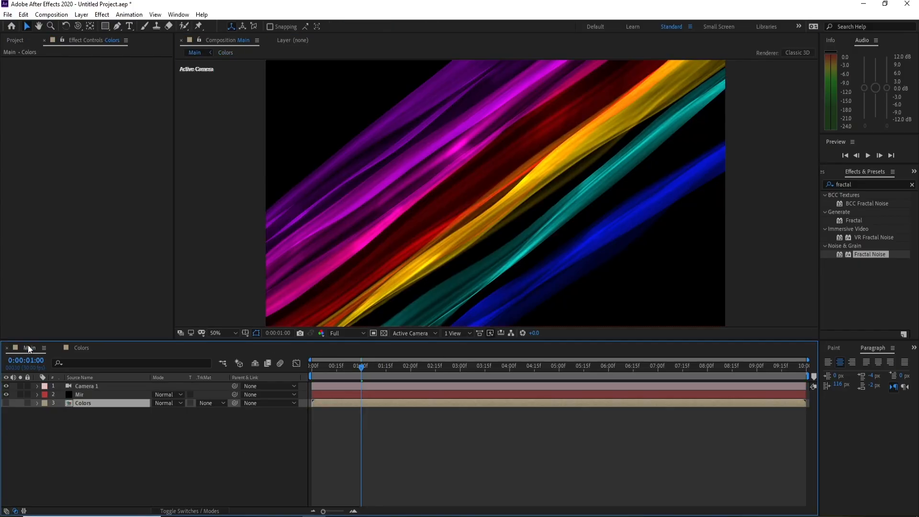
pyautogui.click(76, 351)
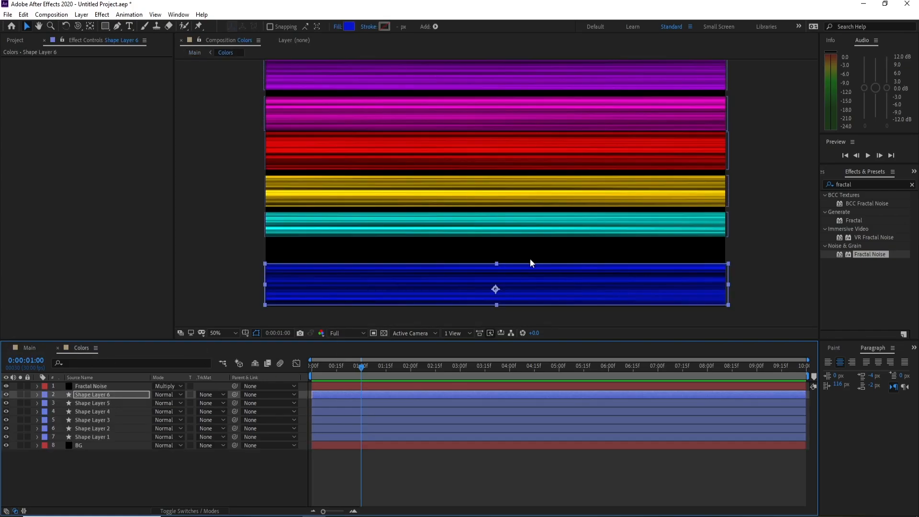
# - Thicken the cyan stripe on Shape Layer 5 to fill more of the gap between yellow and blue, and return to Main
pyautogui.click(102, 403)
pyautogui.click(496, 236)
pyautogui.moveTo(496, 237); pyautogui.dragTo(498, 211)
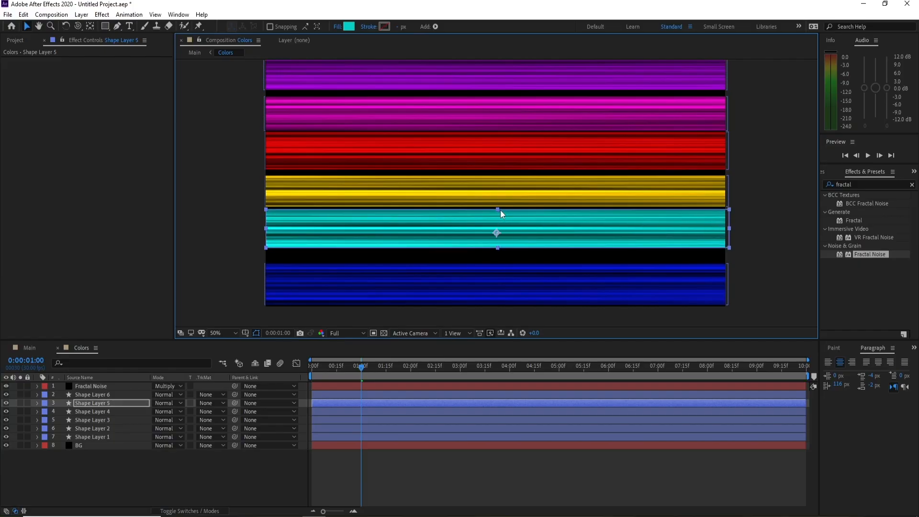
pyautogui.click(30, 348)
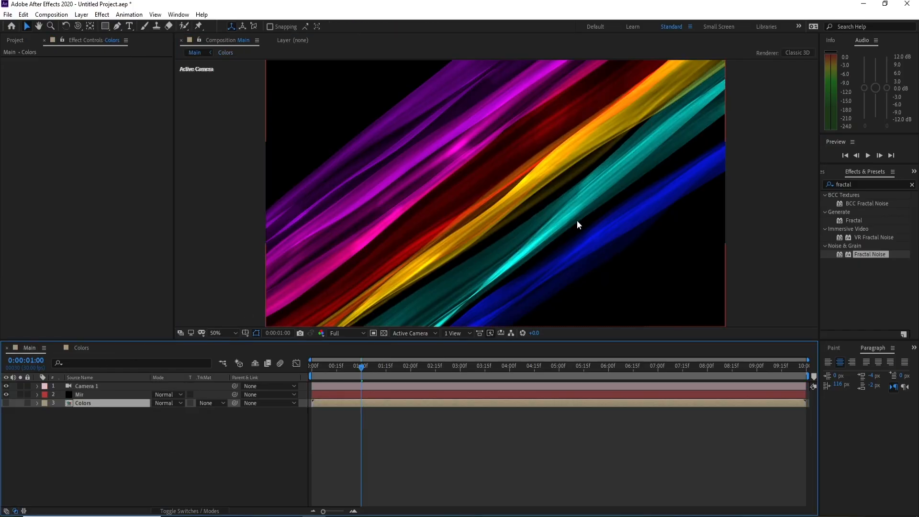
# - Preview the streak animation in the Main composition with the whole frame fitted in the viewer
pyautogui.scroll(-1, 499, 226)
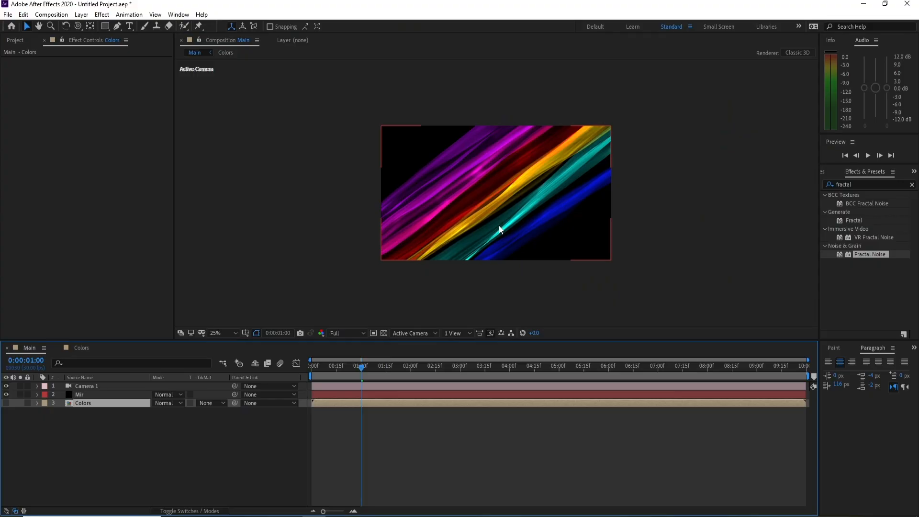
pyautogui.press('space')
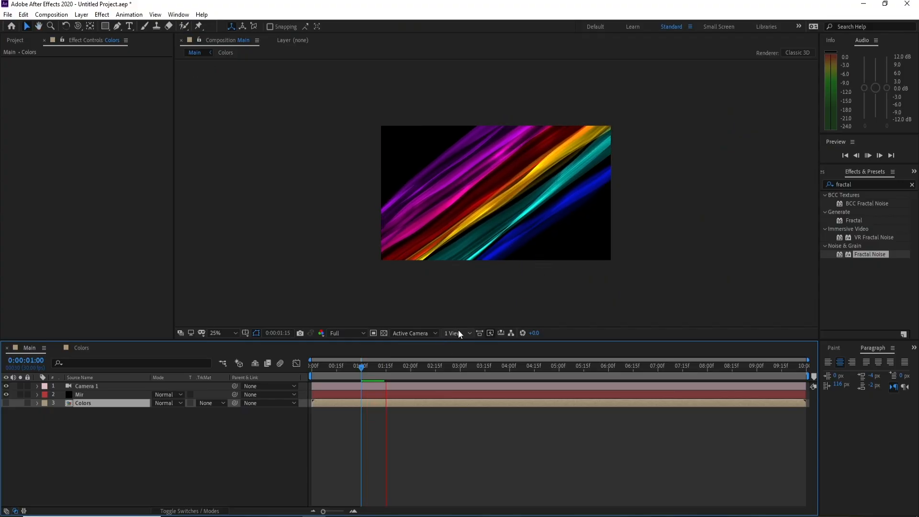
pyautogui.press('space')
pyautogui.click(217, 336)
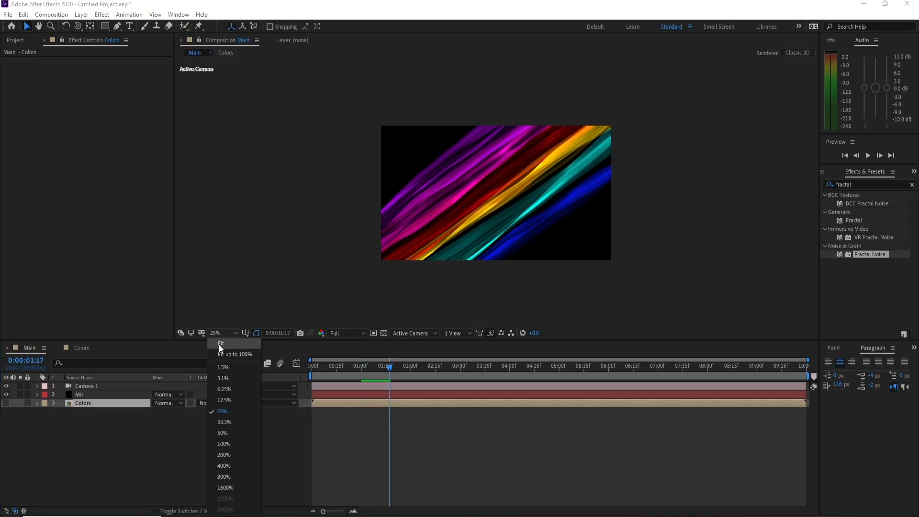
pyautogui.click(221, 348)
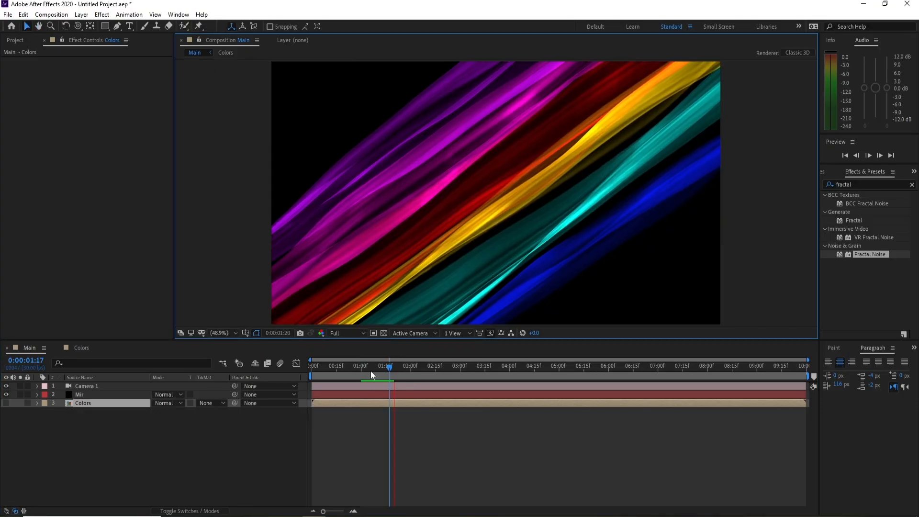
pyautogui.click(370, 370)
pyautogui.press('space')
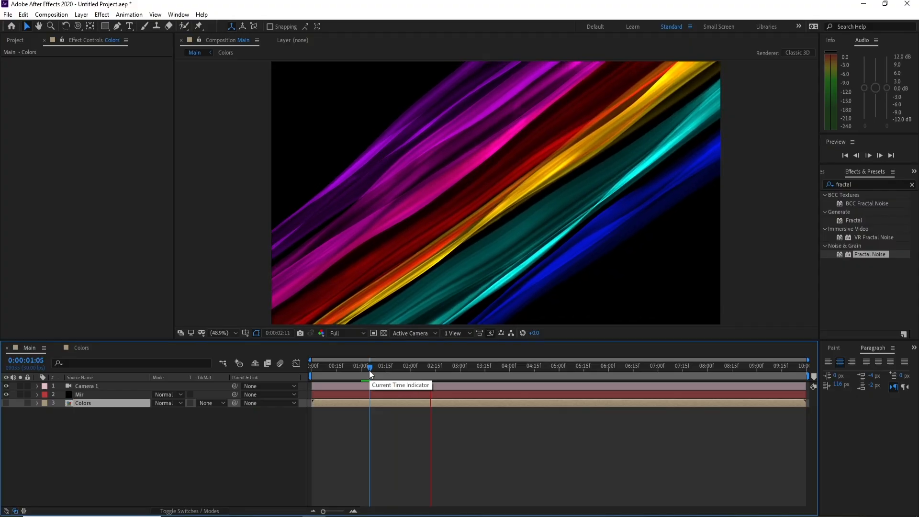
pyautogui.press('space')
pyautogui.press('space')
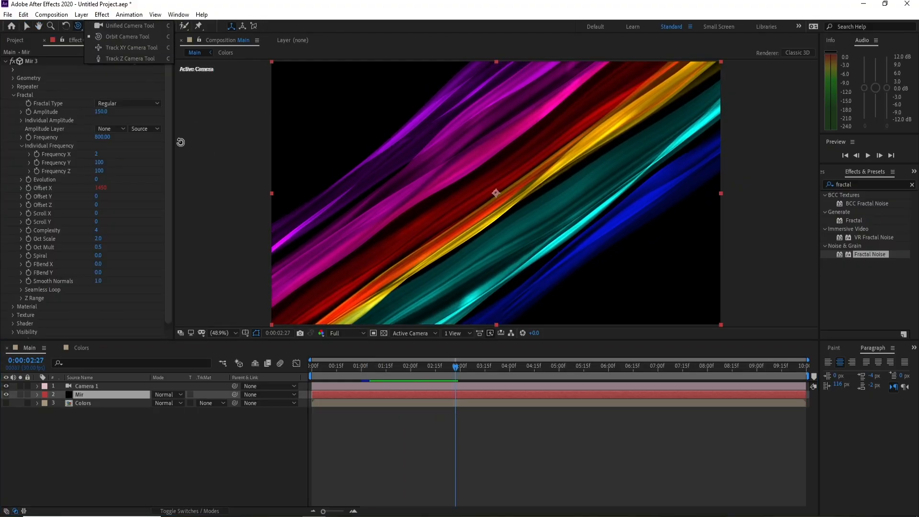
# - Pull the camera back slightly along Z and orbit it so the streaks run more steeply across the frame
pyautogui.click(110, 58)
pyautogui.moveTo(475, 175); pyautogui.dragTo(467, 293)
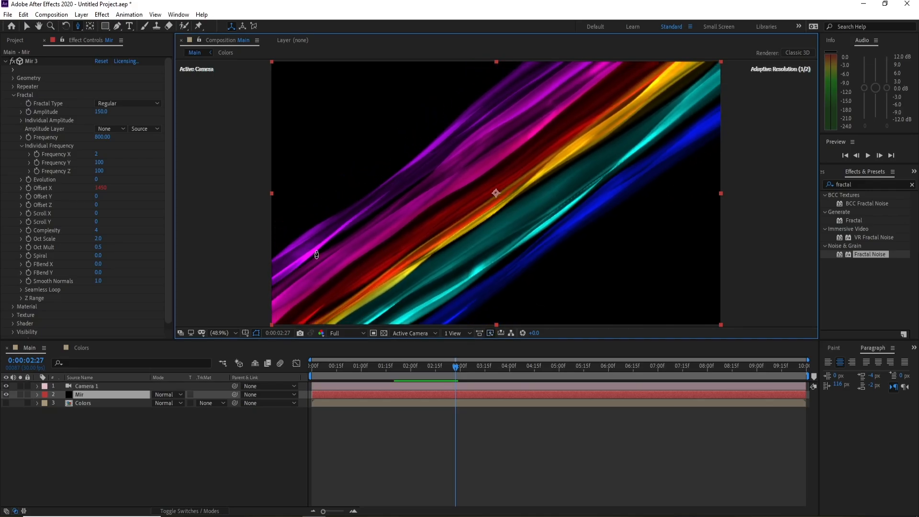
pyautogui.click(79, 24)
pyautogui.click(124, 36)
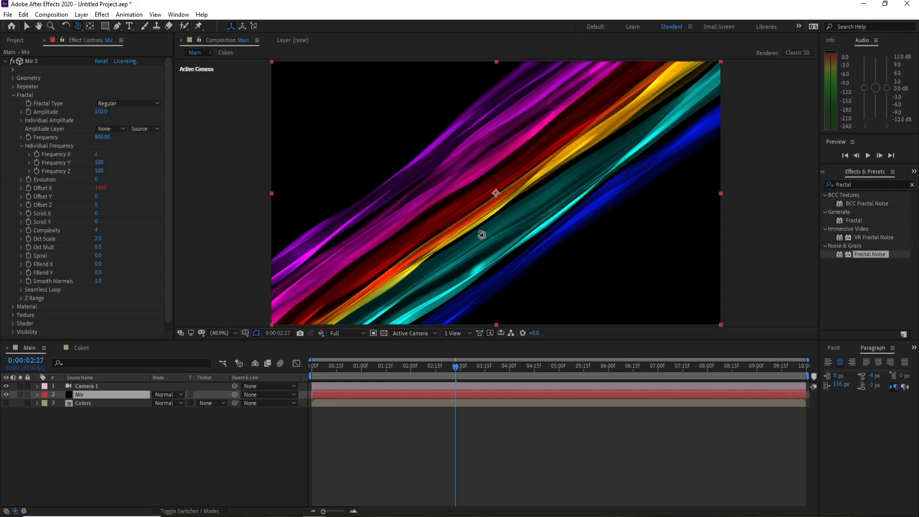
pyautogui.moveTo(478, 232); pyautogui.dragTo(454, 205)
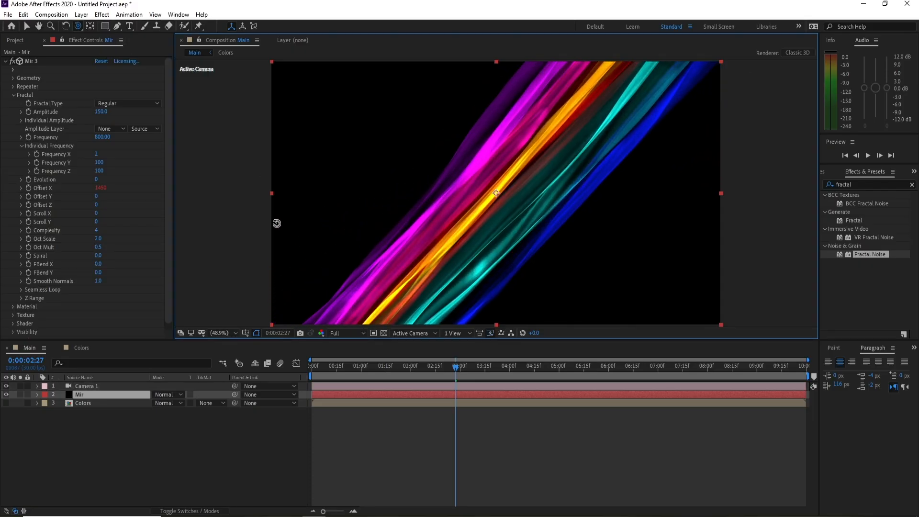
# - Set Mir's fractal FBend X to -0.02 and FBend Y to a small negative value so the streaks curve into an arc
pyautogui.click(169, 221)
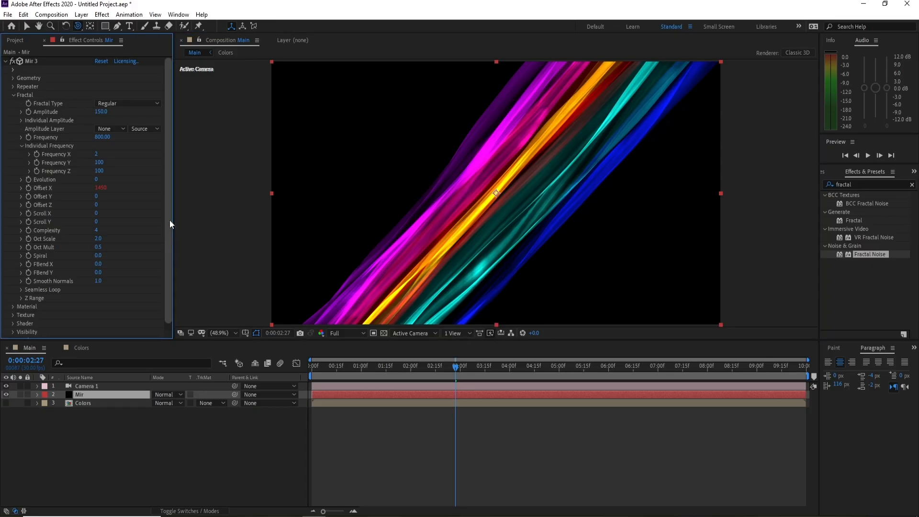
pyautogui.click(98, 264)
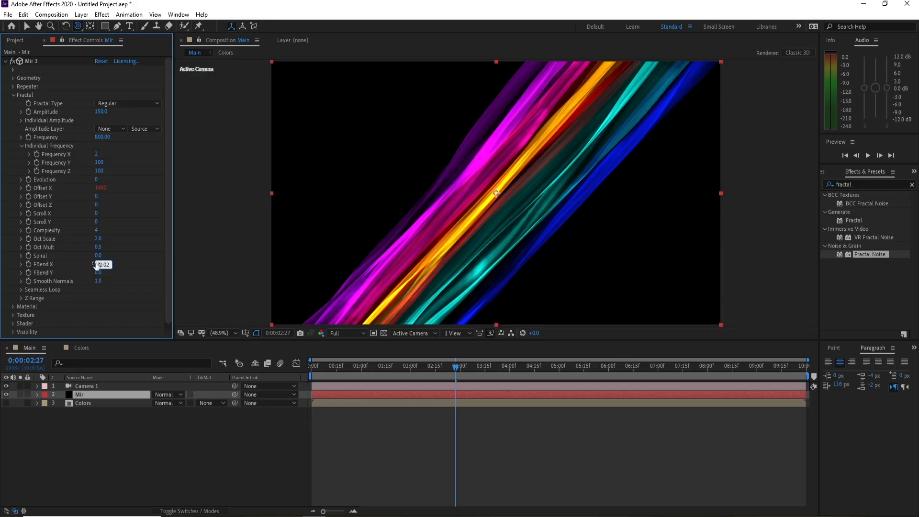
pyautogui.write('-0.02')
pyautogui.press('Return')
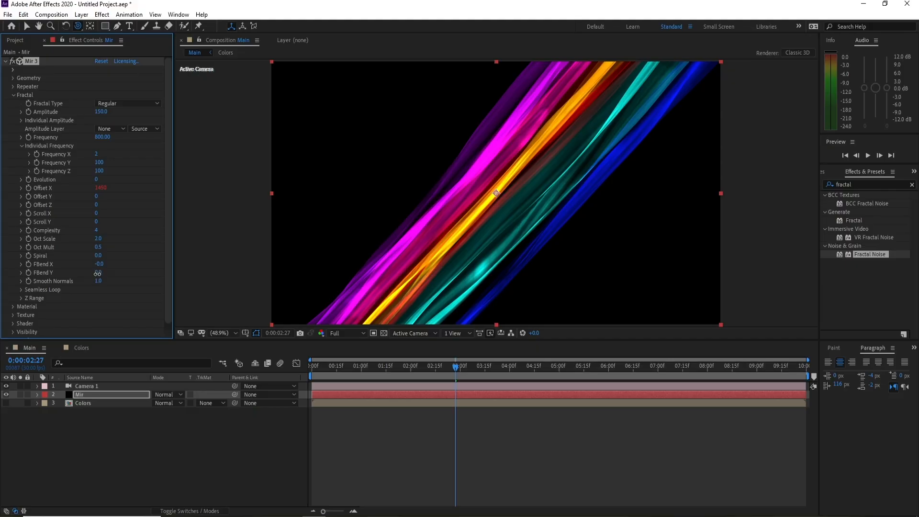
pyautogui.click(97, 272)
pyautogui.write('-')
pyautogui.press('Return')
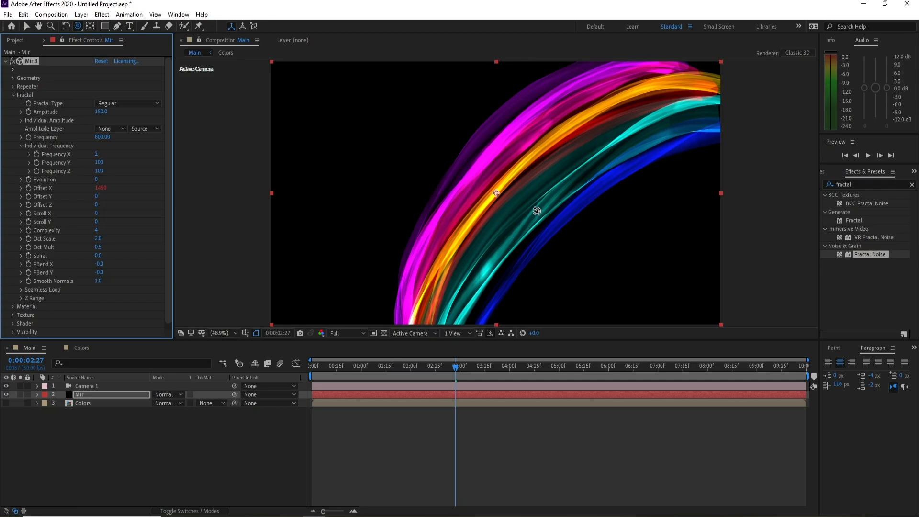
# - Orbit the camera around the bent streaks and shift it so they sweep across the frame in a shallower diagonal
pyautogui.moveTo(539, 211)
pyautogui.mouseDown()
pyautogui.moveTo(552, 232)
pyautogui.moveTo(546, 144)
pyautogui.moveTo(524, 171)
pyautogui.moveTo(529, 192)
pyautogui.mouseUp()
pyautogui.press('c')
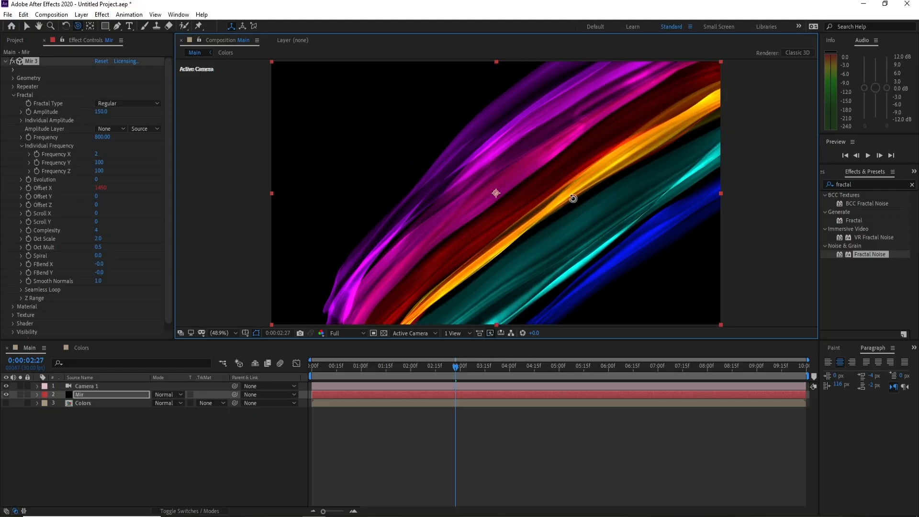
pyautogui.moveTo(558, 197)
pyautogui.mouseDown()
pyautogui.moveTo(558, 169)
pyautogui.moveTo(544, 190)
pyautogui.mouseUp()
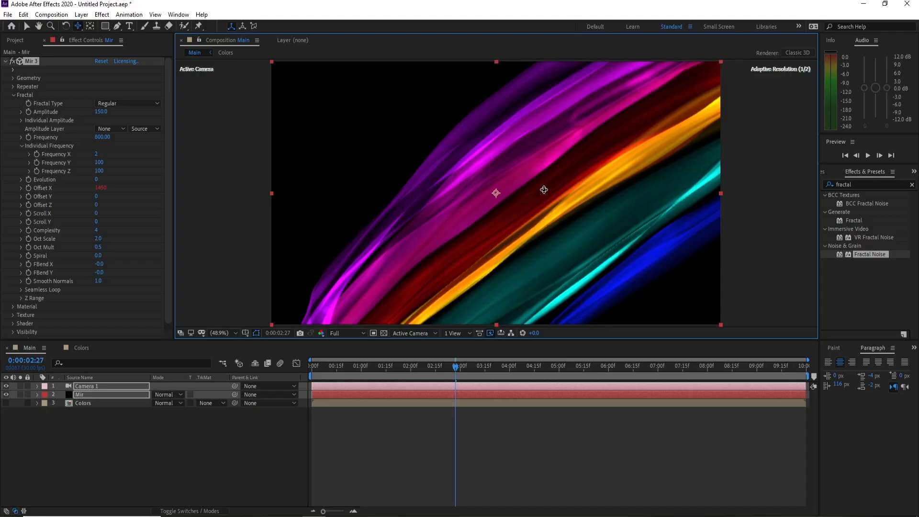
# - Lengthen the Mir plane to a Size X of 4800 and preview the streak animation from the start
pyautogui.click(12, 77)
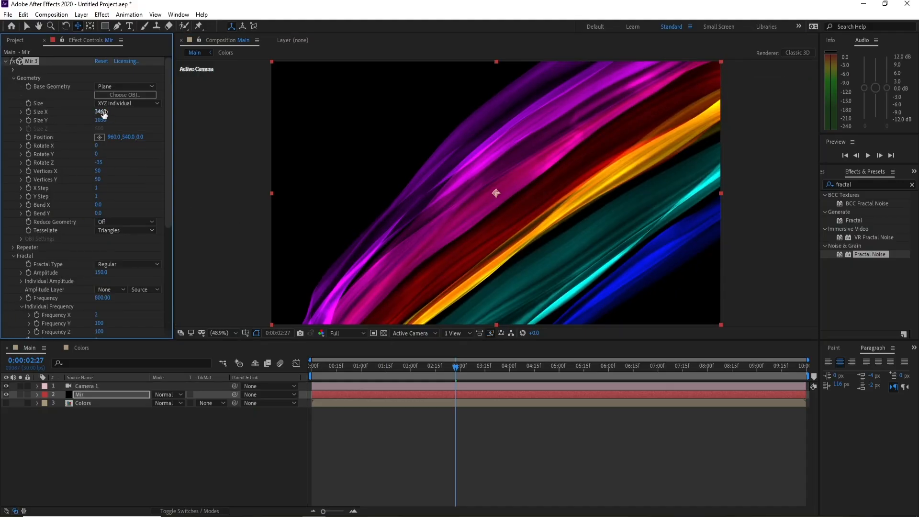
pyautogui.moveTo(118, 112); pyautogui.dragTo(157, 113)
pyautogui.moveTo(422, 370); pyautogui.dragTo(265, 392)
pyautogui.press('space')
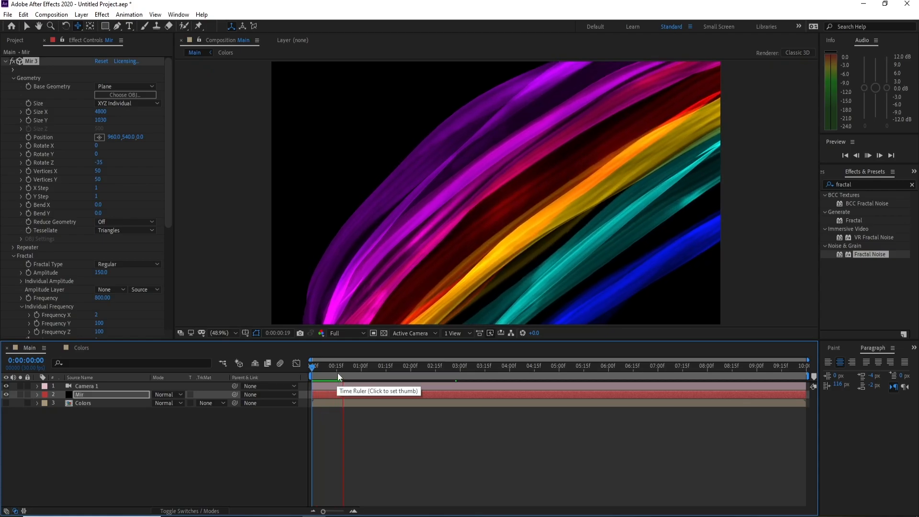
pyautogui.press('space')
pyautogui.press('space')
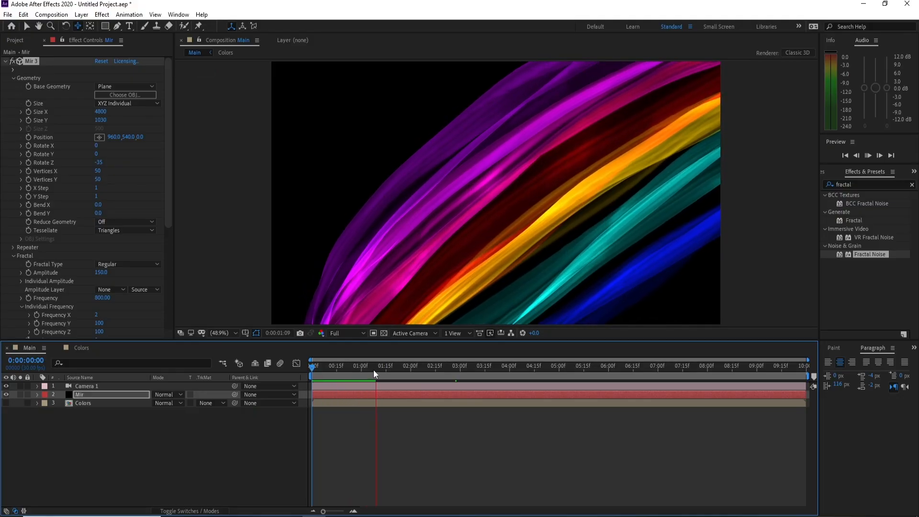
pyautogui.press('space')
pyautogui.press('space')
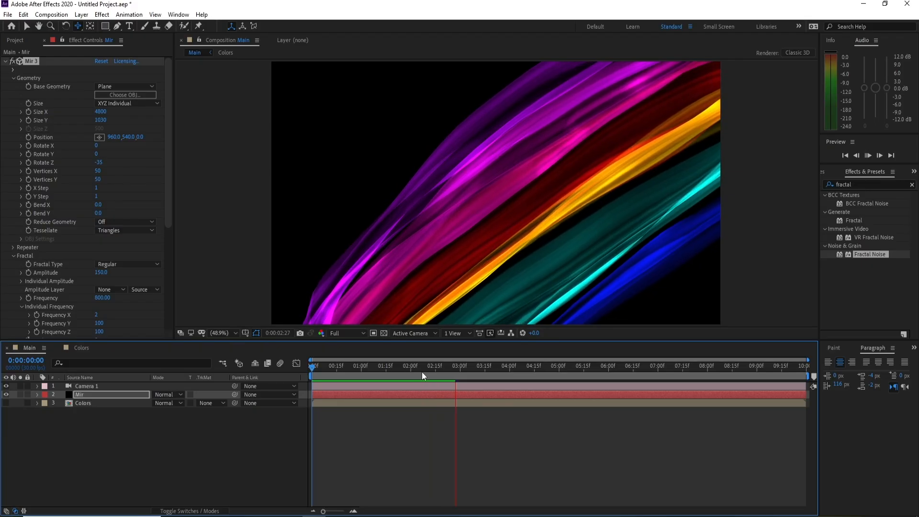
pyautogui.press('space')
pyautogui.press('space')
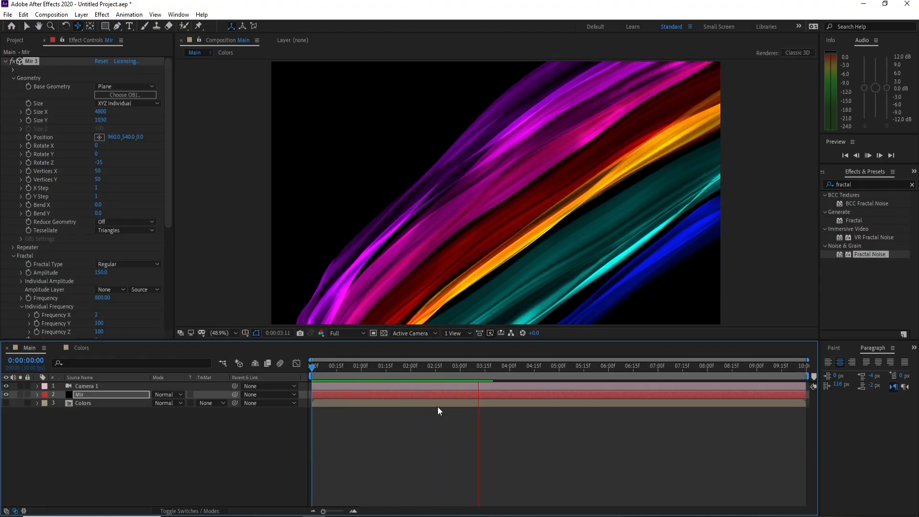
pyautogui.press('space')
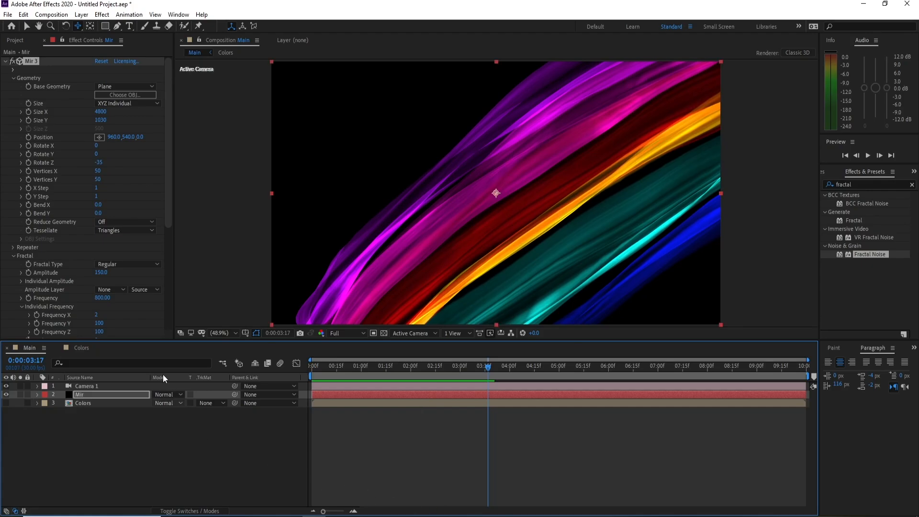
# - Set Camera 1's Point of Interest to 1229.8, 381.9, -61.0 and its Position to 1873.6, 714.9, -2818.2
pyautogui.click(91, 386)
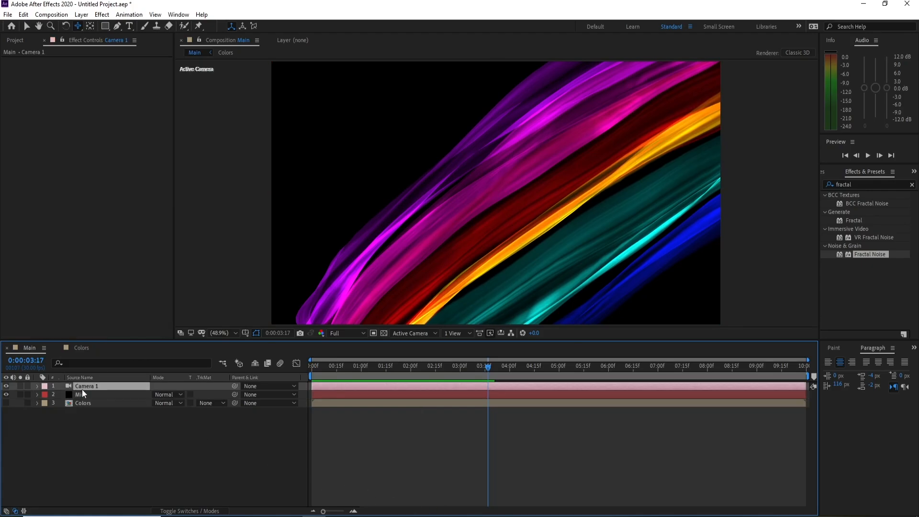
pyautogui.click(37, 387)
pyautogui.click(46, 396)
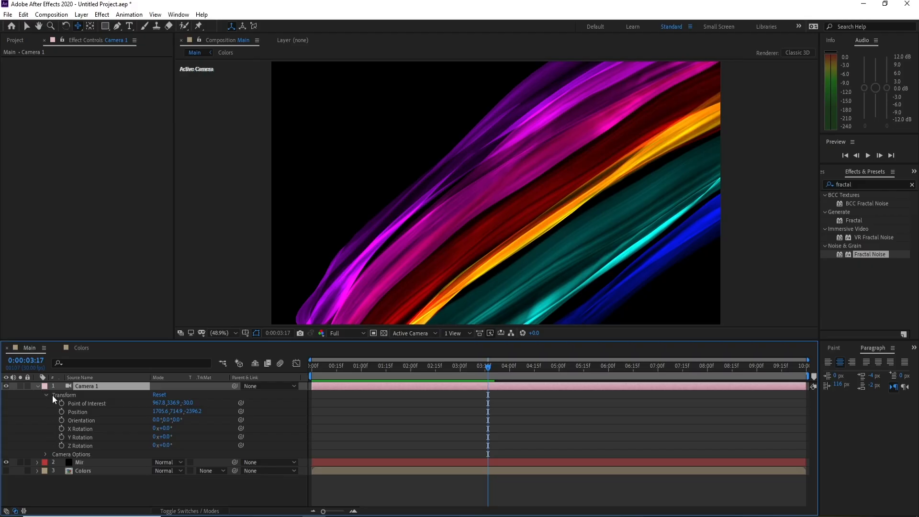
pyautogui.moveTo(156, 403); pyautogui.dragTo(322, 428)
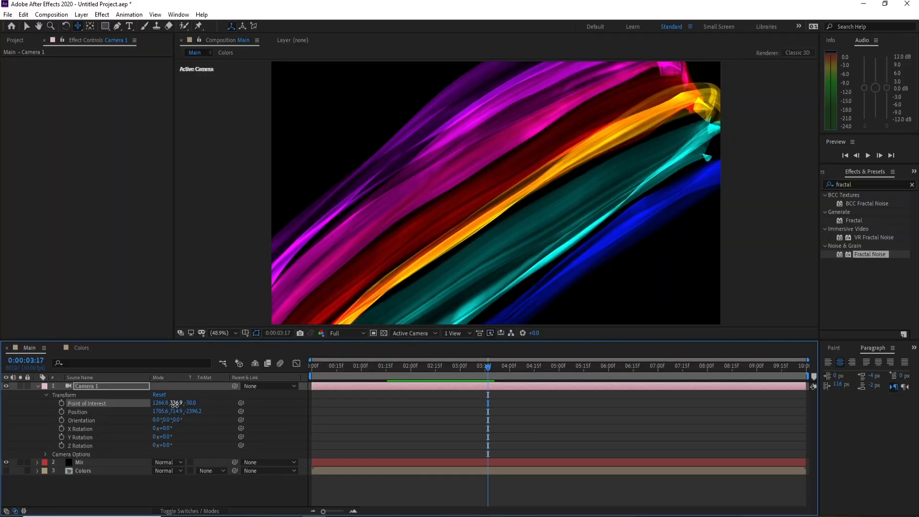
pyautogui.moveTo(175, 403); pyautogui.dragTo(101, 410)
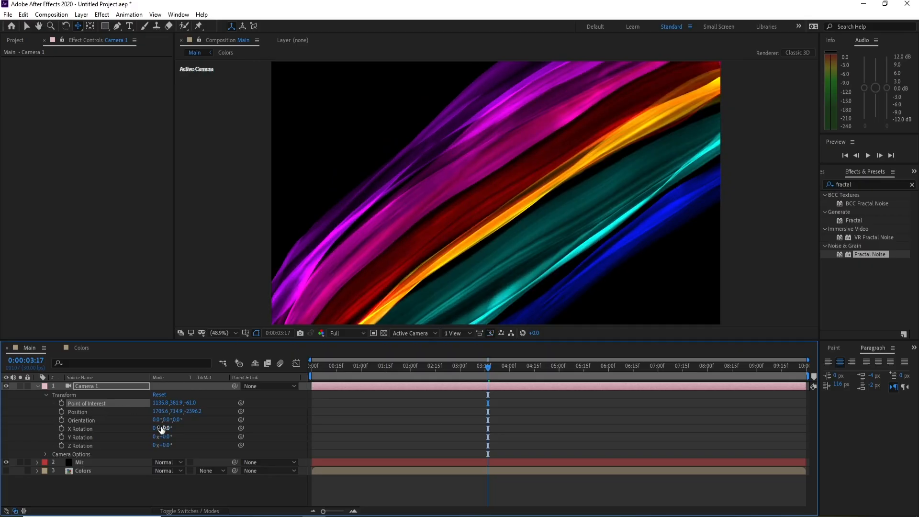
pyautogui.moveTo(161, 417); pyautogui.dragTo(252, 423)
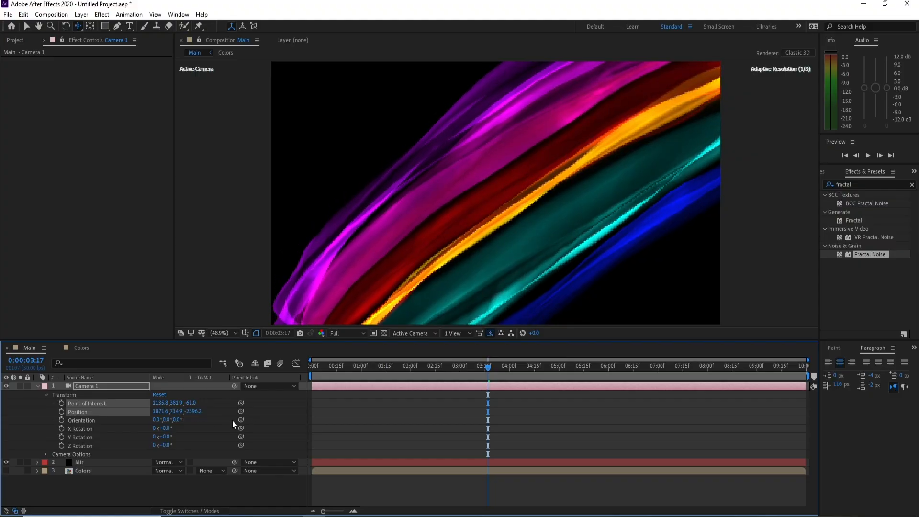
pyautogui.moveTo(161, 406); pyautogui.dragTo(2, 416)
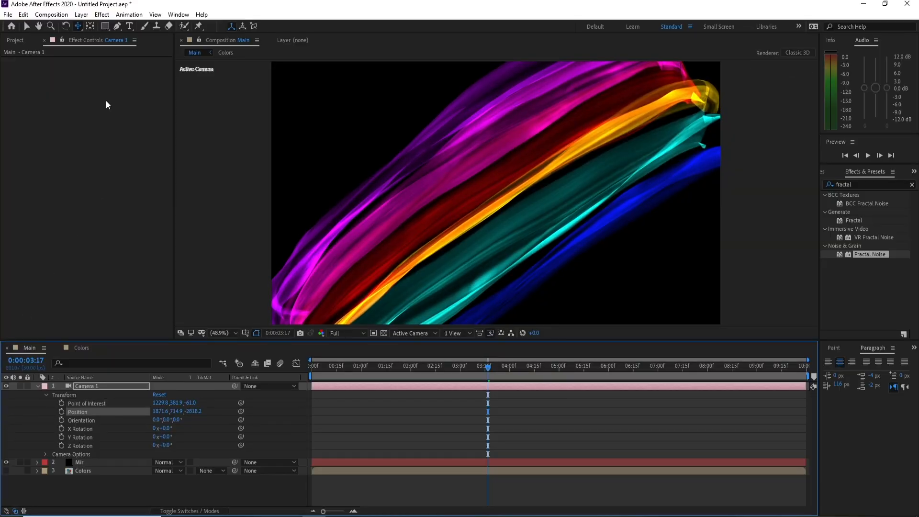
# - Orbit Camera 1, bring it closer and pan it slightly so the arc fills the frame without showing the streak ends
pyautogui.moveTo(79, 27); pyautogui.dragTo(107, 44)
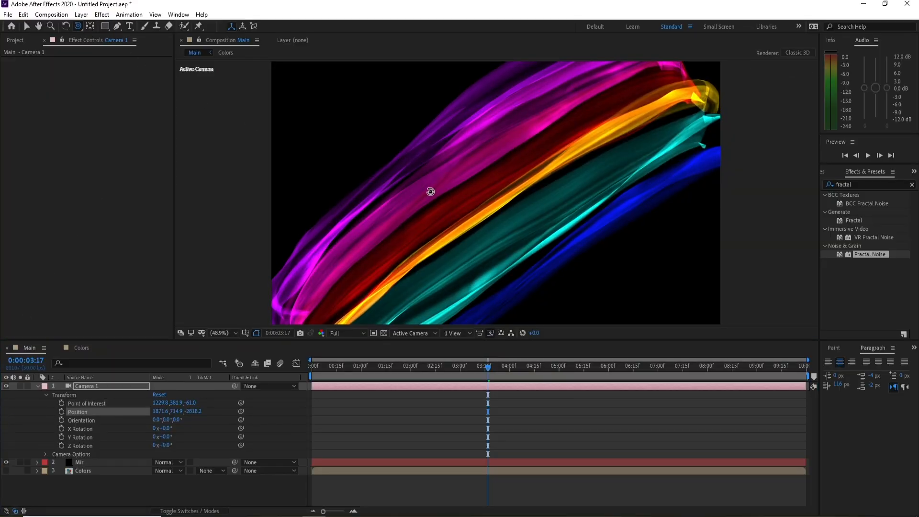
pyautogui.moveTo(487, 219); pyautogui.dragTo(501, 181)
pyautogui.scroll(2, 501, 180)
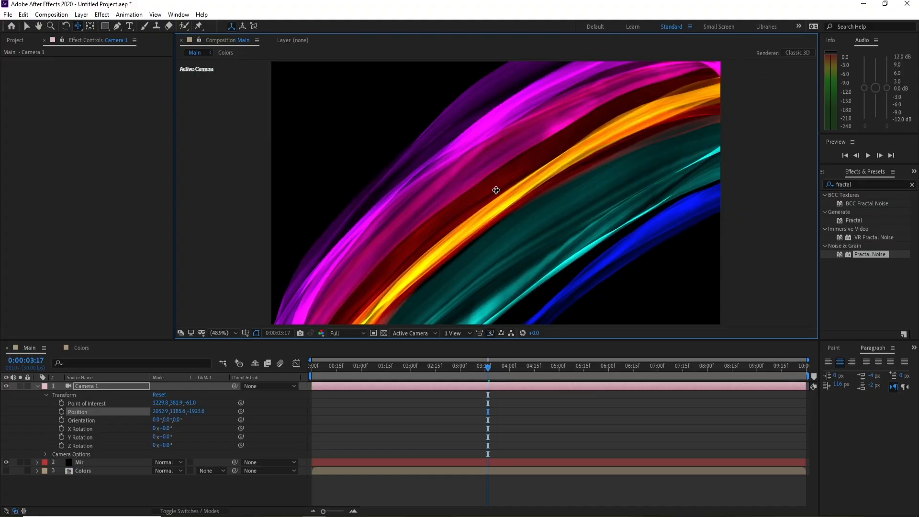
pyautogui.moveTo(496, 191); pyautogui.dragTo(509, 183)
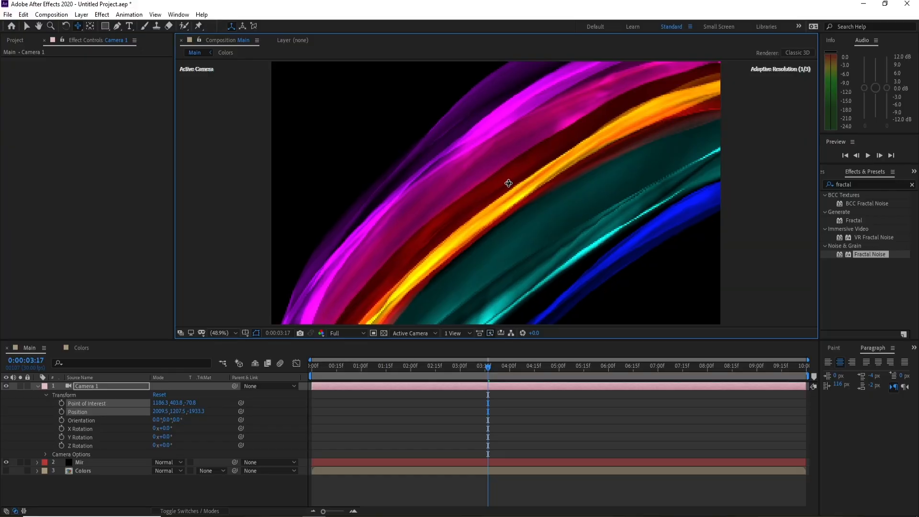
pyautogui.click(37, 387)
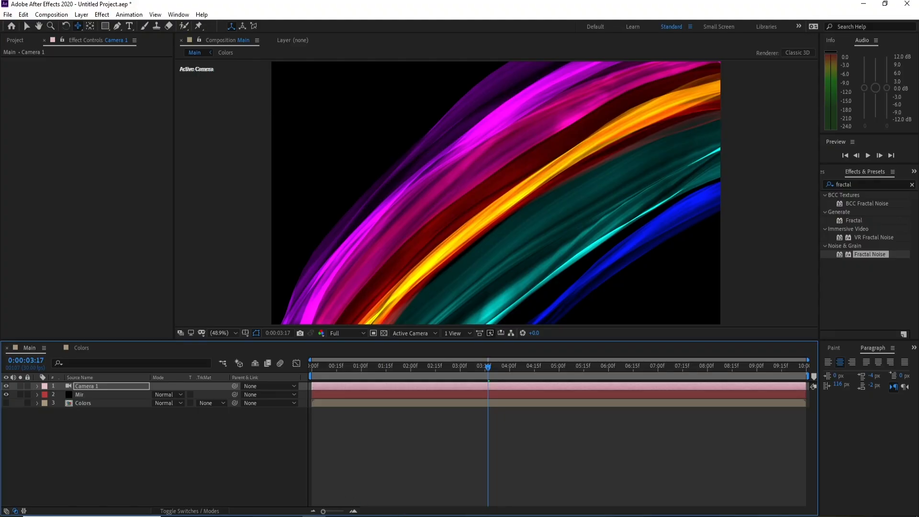
# - Create a black 1920 x 1080 solid named BackGround and place it below all other layers in Main
pyautogui.click(81, 14)
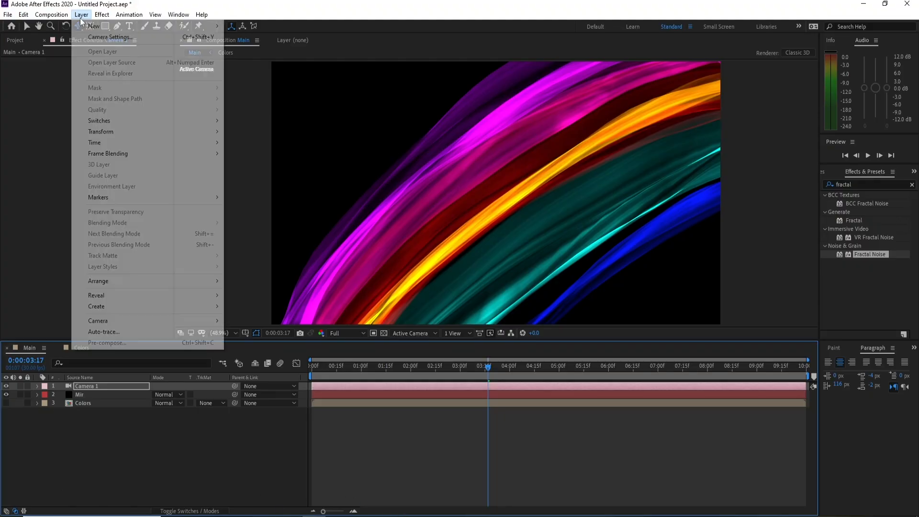
pyautogui.moveTo(191, 24)
pyautogui.click(281, 36)
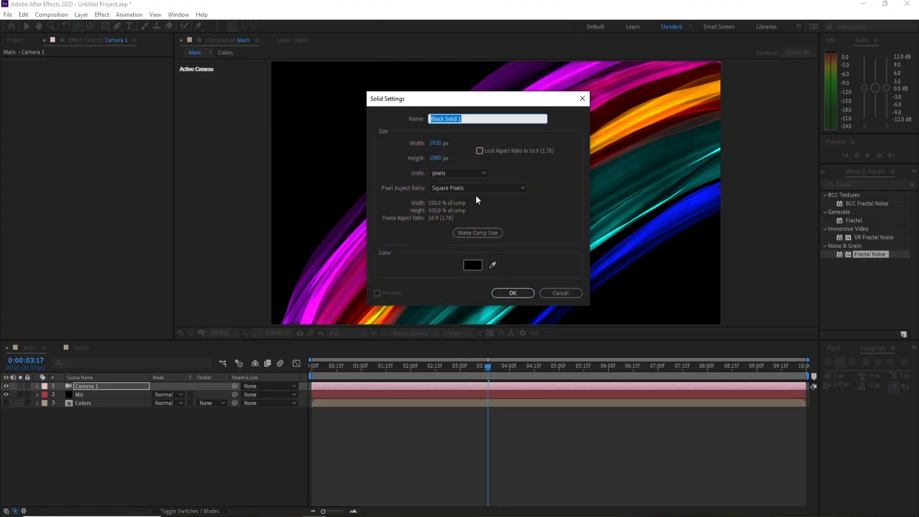
pyautogui.write('BackGround')
pyautogui.press('Return')
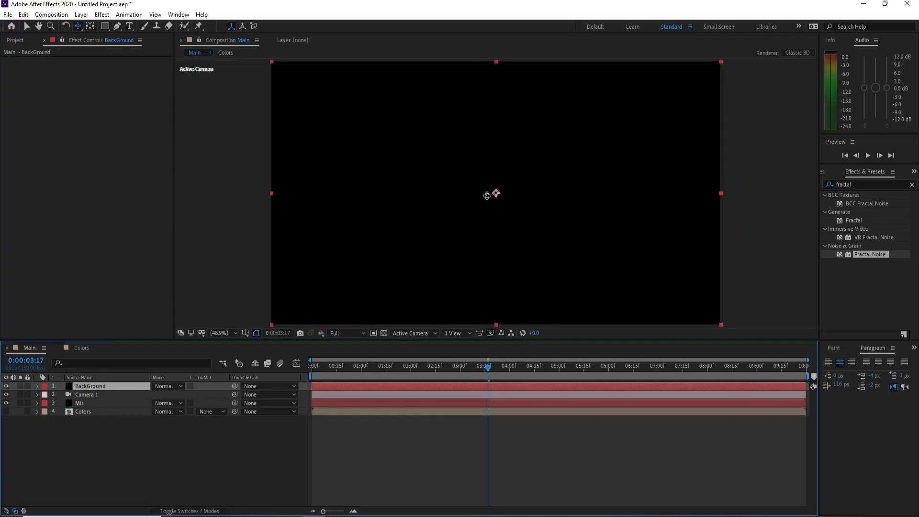
pyautogui.moveTo(91, 391); pyautogui.dragTo(110, 438)
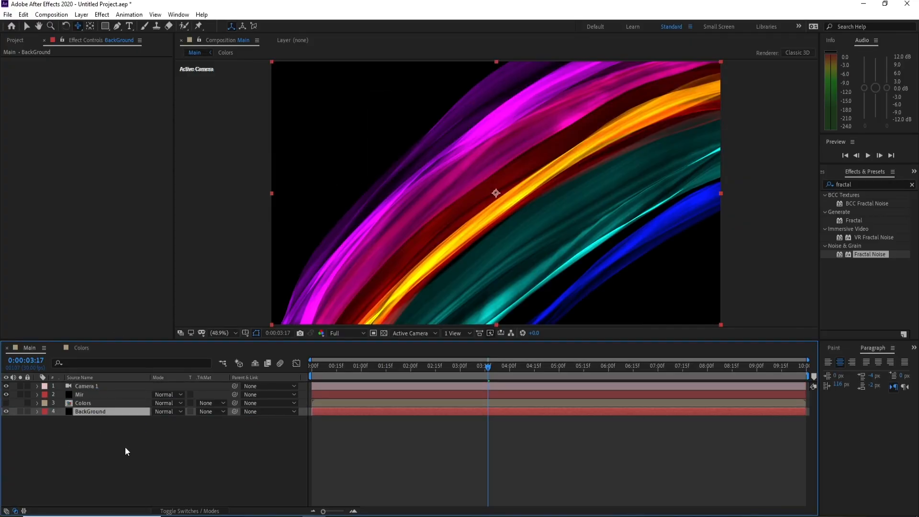
# - Apply a Gradient Ramp to the BackGround layer and set its end color to dark blue 001632
pyautogui.click(102, 14)
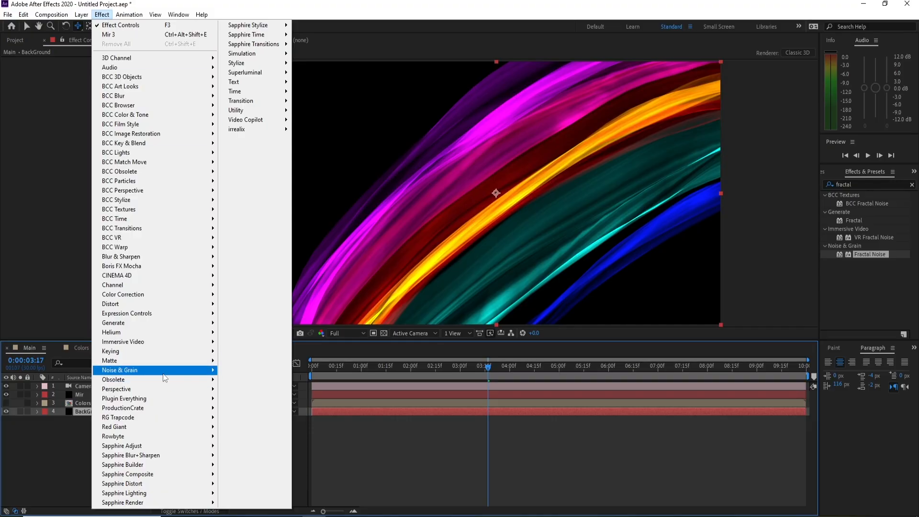
pyautogui.moveTo(155, 323)
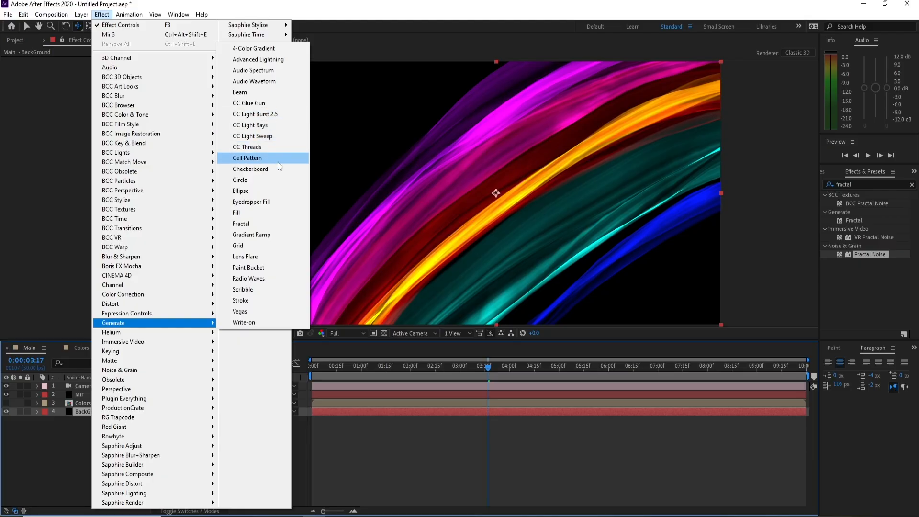
pyautogui.click(278, 234)
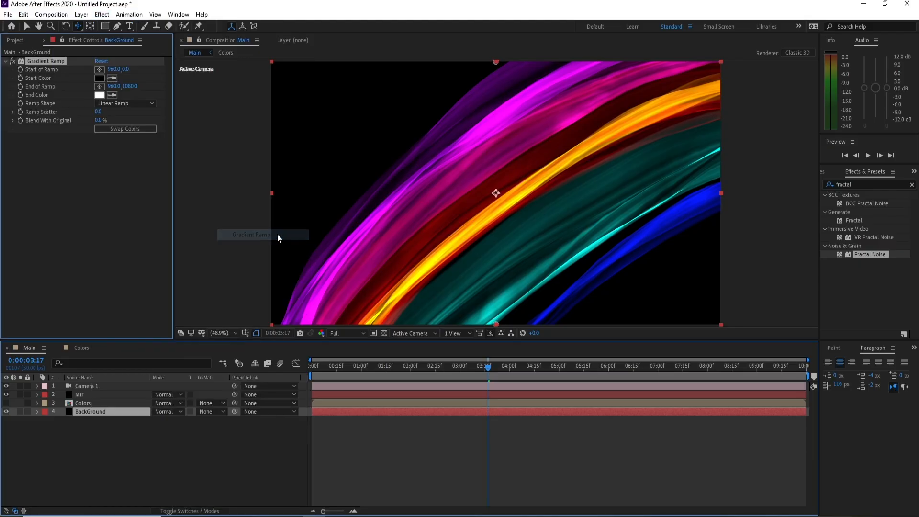
pyautogui.click(99, 95)
pyautogui.moveTo(195, 252); pyautogui.dragTo(195, 228)
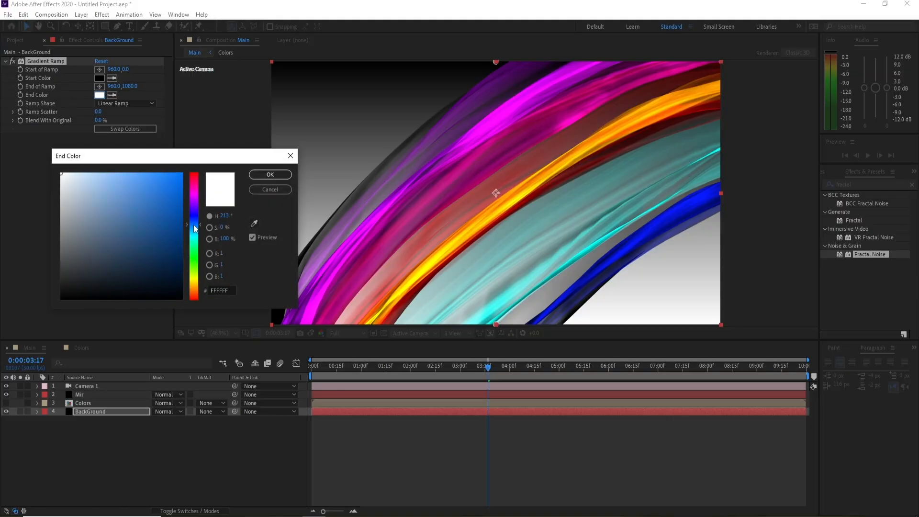
pyautogui.moveTo(176, 265)
pyautogui.mouseDown()
pyautogui.moveTo(181, 283)
pyautogui.moveTo(193, 280)
pyautogui.mouseUp()
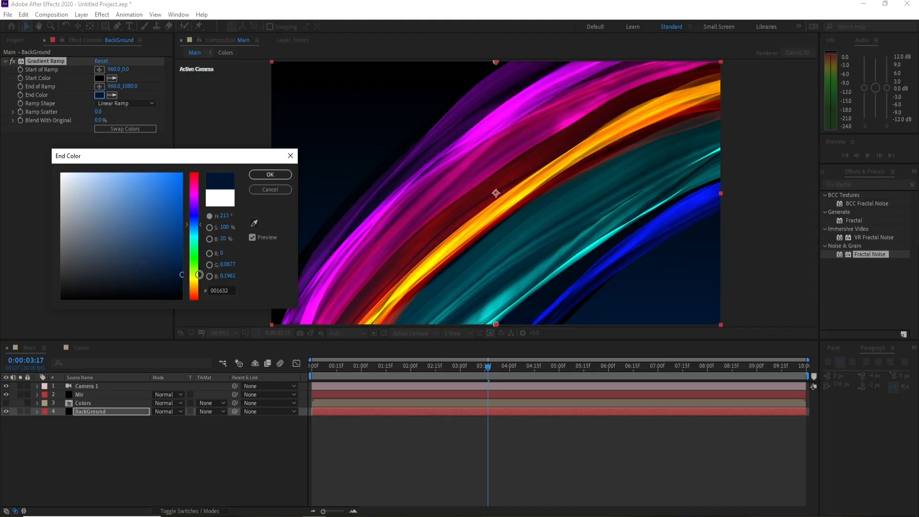
pyautogui.click(270, 175)
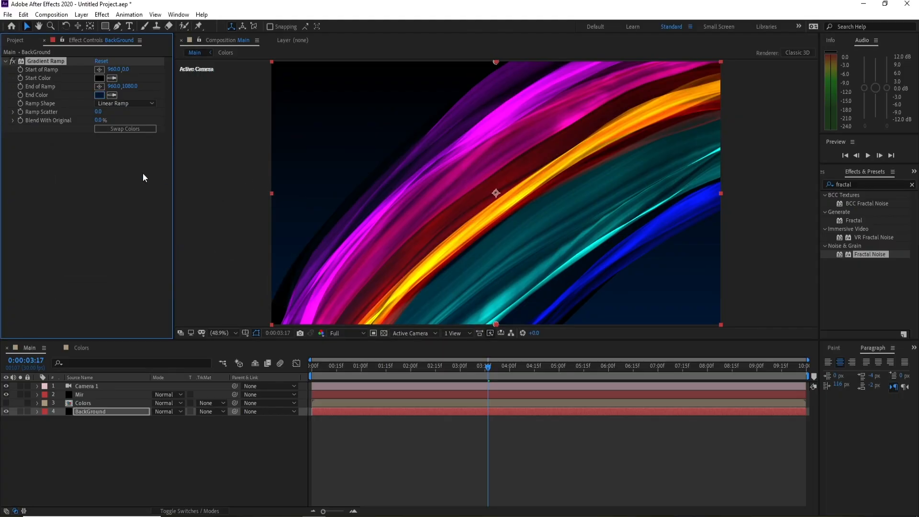
# - Set the start color of BackGround's Gradient Ramp to dark purple 0D0020
pyautogui.click(99, 78)
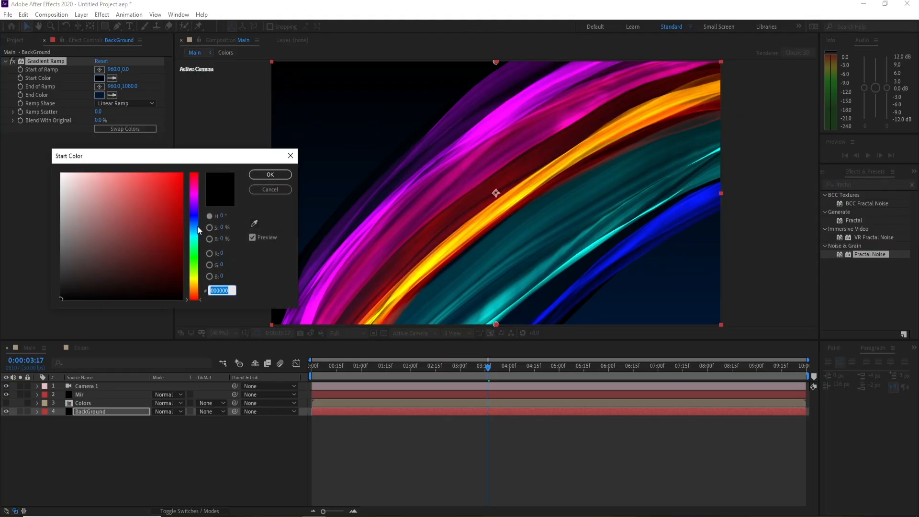
pyautogui.moveTo(197, 226); pyautogui.dragTo(195, 210)
pyautogui.moveTo(167, 266)
pyautogui.mouseDown()
pyautogui.moveTo(181, 287)
pyautogui.moveTo(193, 283)
pyautogui.mouseUp()
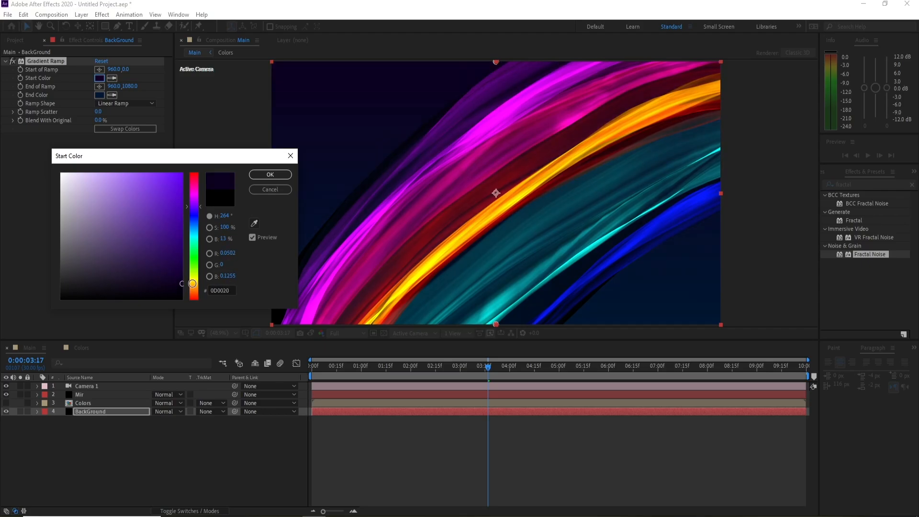
pyautogui.click(270, 175)
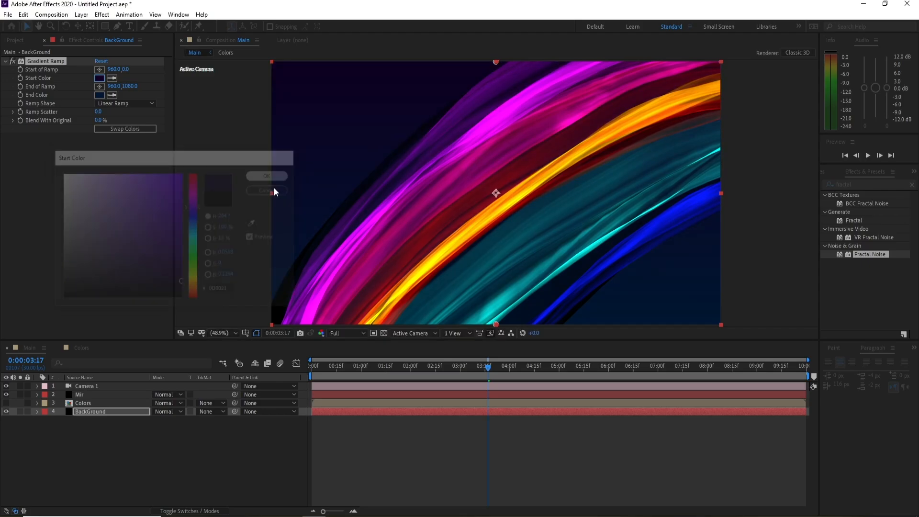
# - Set the blending mode of the Mir layer to Add
pyautogui.click(85, 394)
pyautogui.click(171, 394)
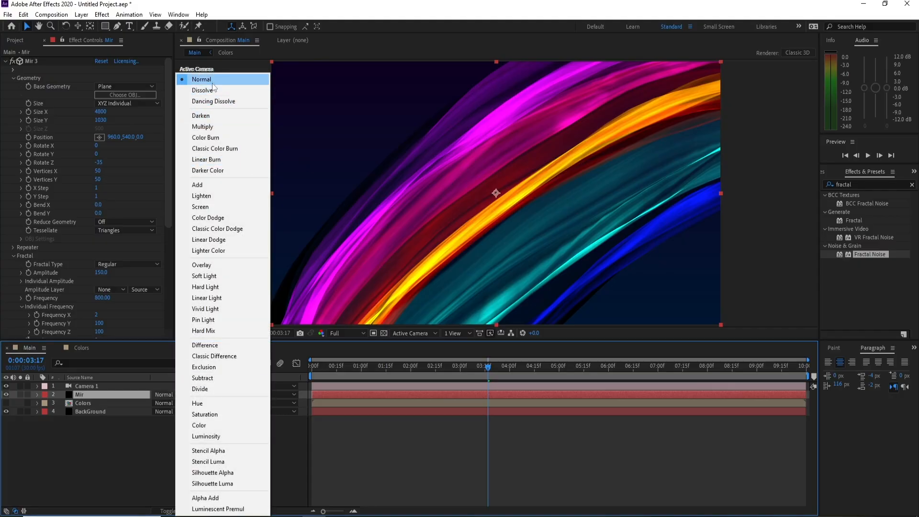
pyautogui.click(217, 184)
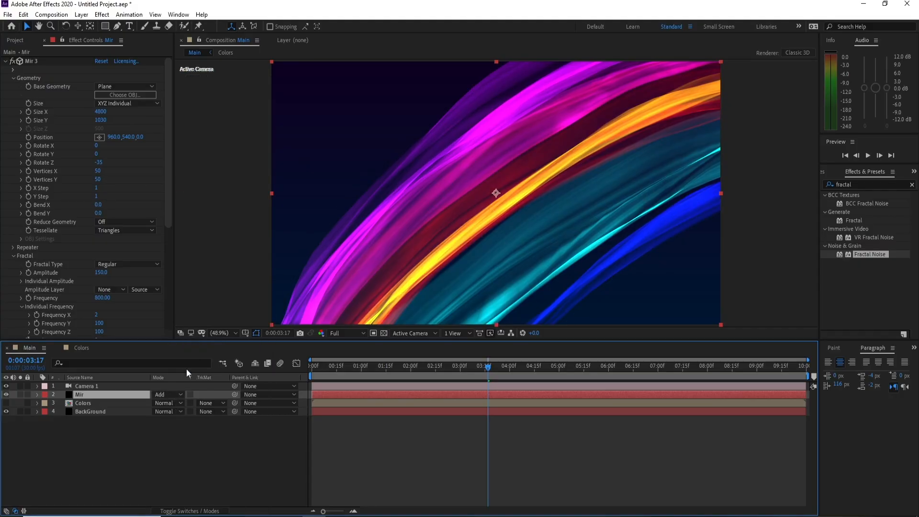
# - Fine-tune BackGround's Gradient Ramp by reviewing the dark blue end color and slightly brightening the dark purple start color
pyautogui.click(90, 412)
pyautogui.click(99, 95)
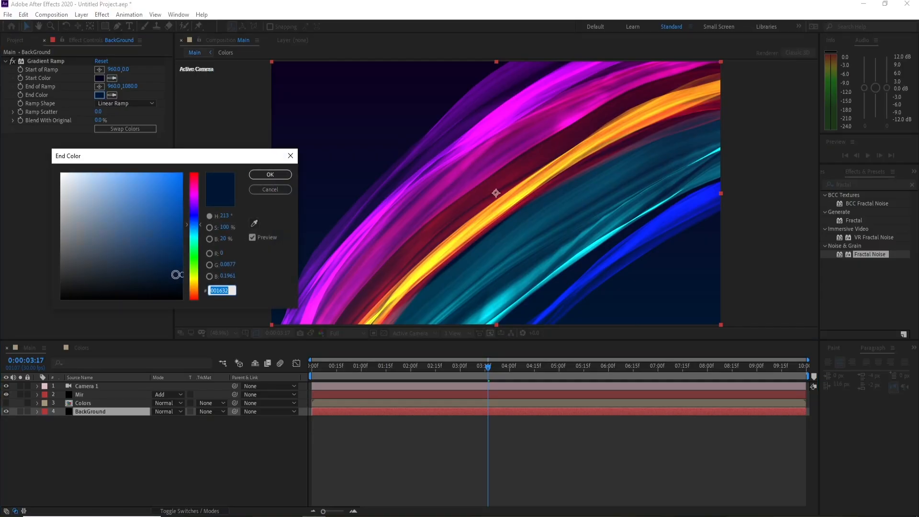
pyautogui.click(270, 174)
pyautogui.click(98, 78)
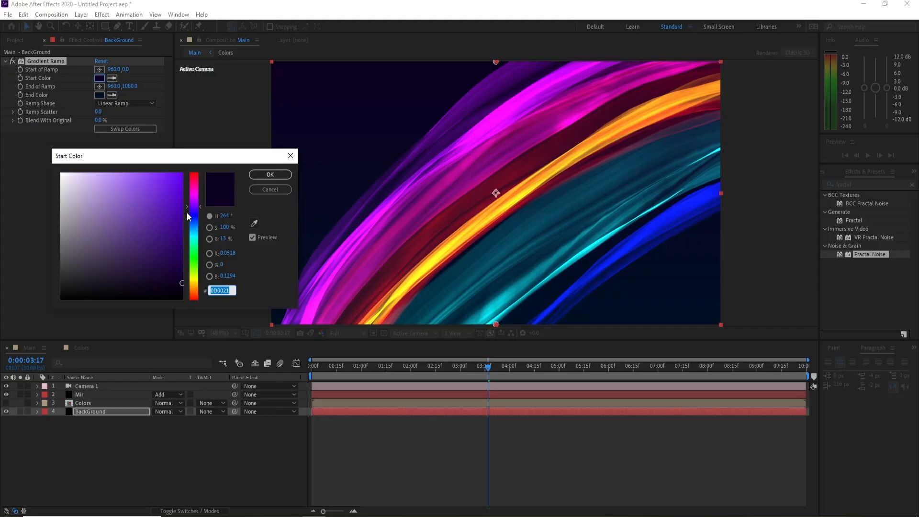
pyautogui.moveTo(178, 259); pyautogui.dragTo(185, 268)
pyautogui.click(263, 176)
# - Create an adjustment layer above Camera 1 in Main and apply the Curves effect to it
pyautogui.click(94, 386)
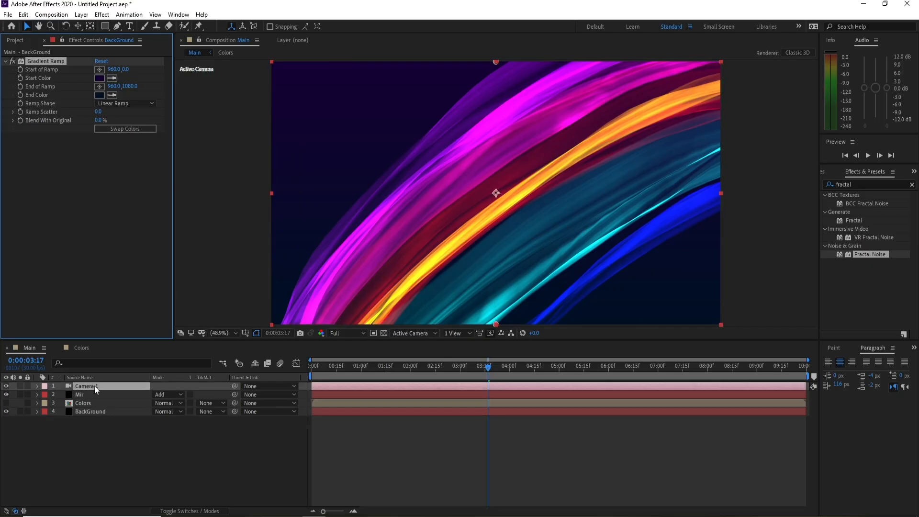
pyautogui.click(81, 14)
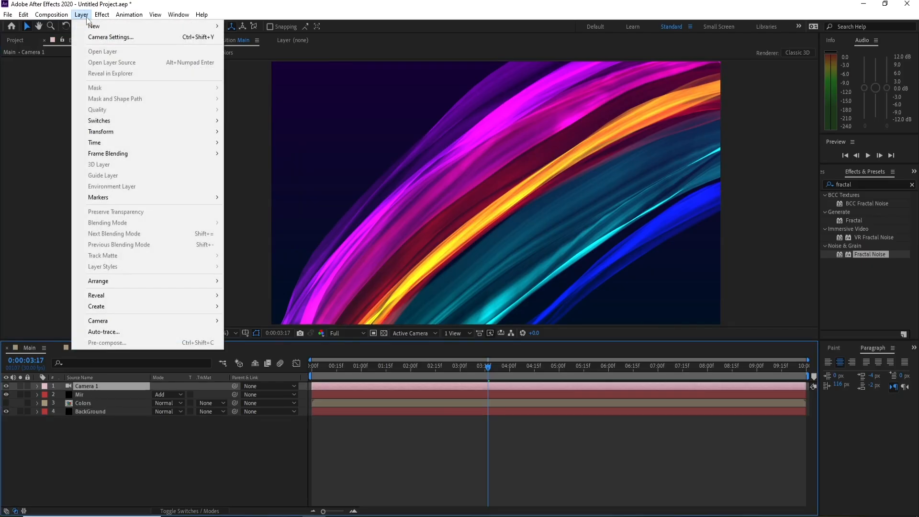
pyautogui.moveTo(96, 26)
pyautogui.click(269, 91)
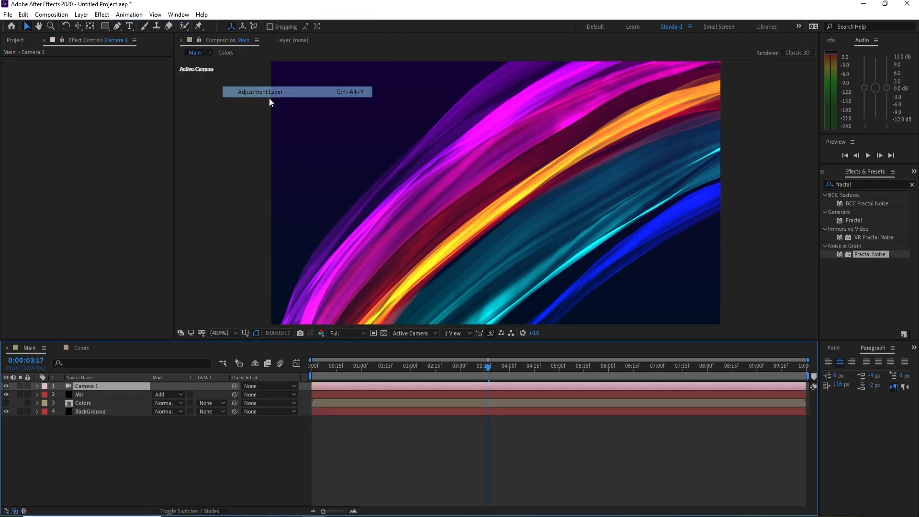
pyautogui.click(102, 15)
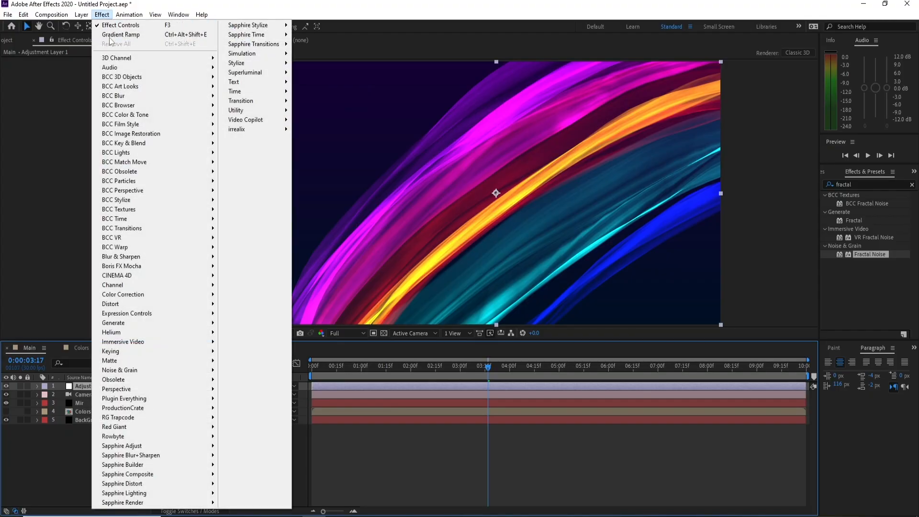
pyautogui.moveTo(171, 293)
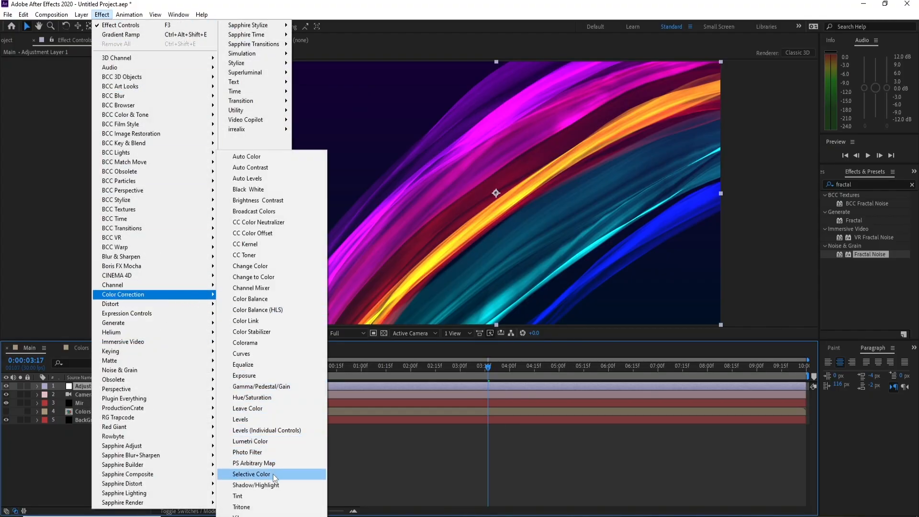
pyautogui.click(267, 356)
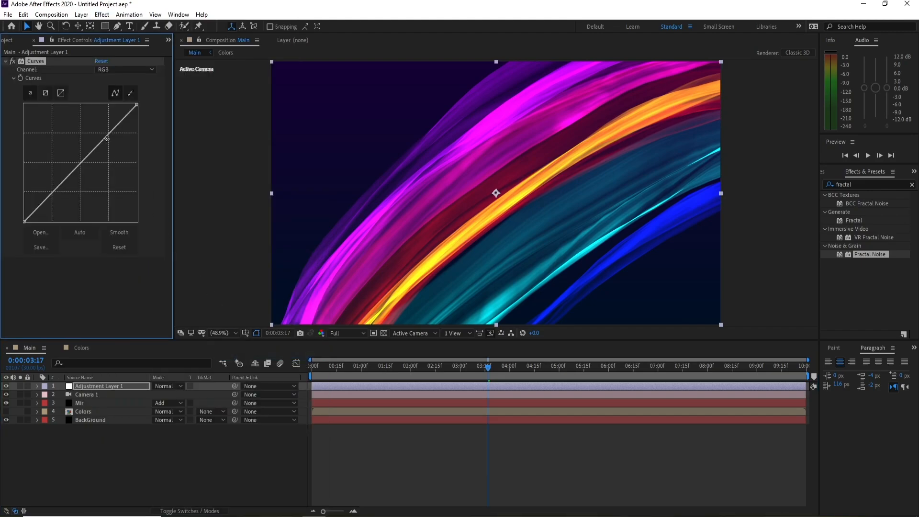
# - Shape the adjustment layer's RGB curve into a gentle S with raised highlights and slightly lowered shadows, and preview the animation
pyautogui.moveTo(106, 139); pyautogui.dragTo(99, 135)
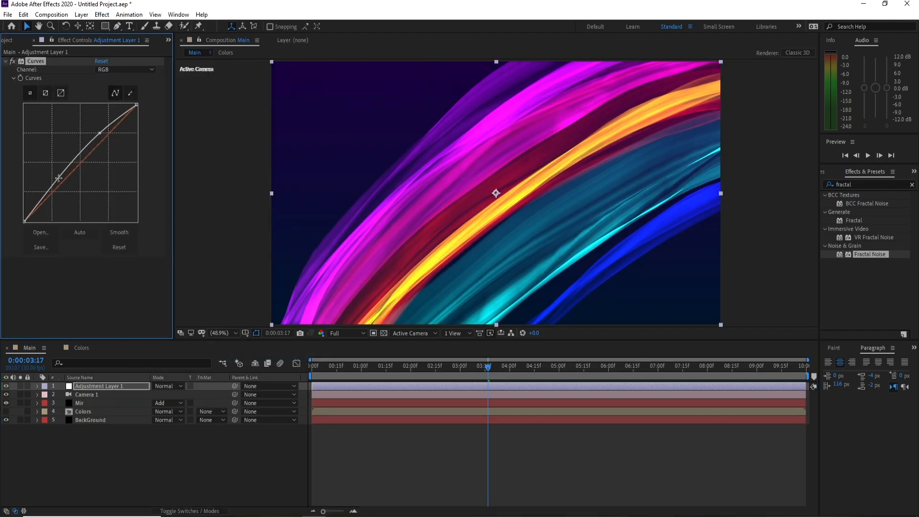
pyautogui.moveTo(58, 178); pyautogui.dragTo(56, 188)
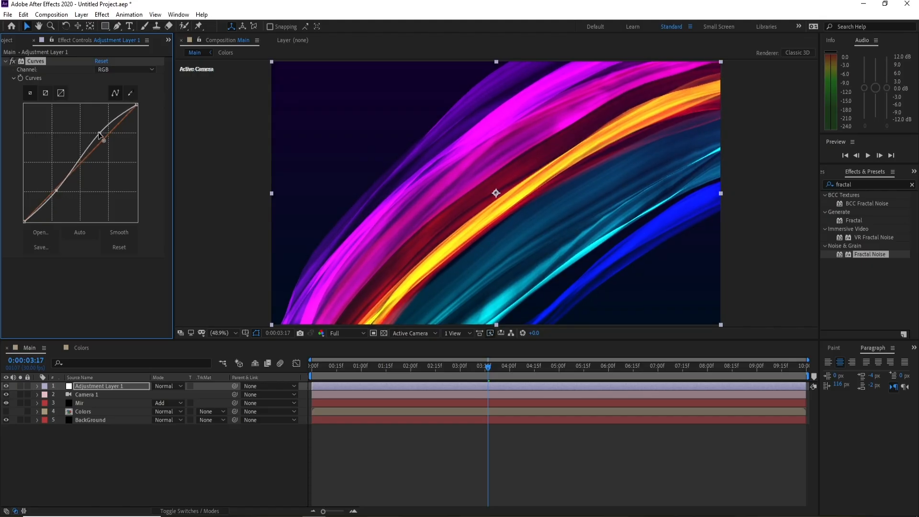
pyautogui.moveTo(99, 133); pyautogui.dragTo(98, 132)
pyautogui.moveTo(442, 372); pyautogui.dragTo(363, 407)
pyautogui.press('space')
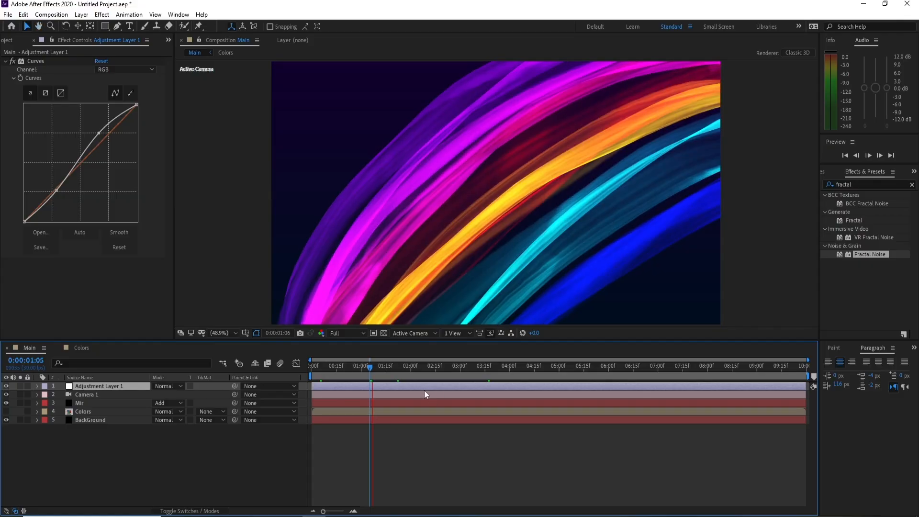